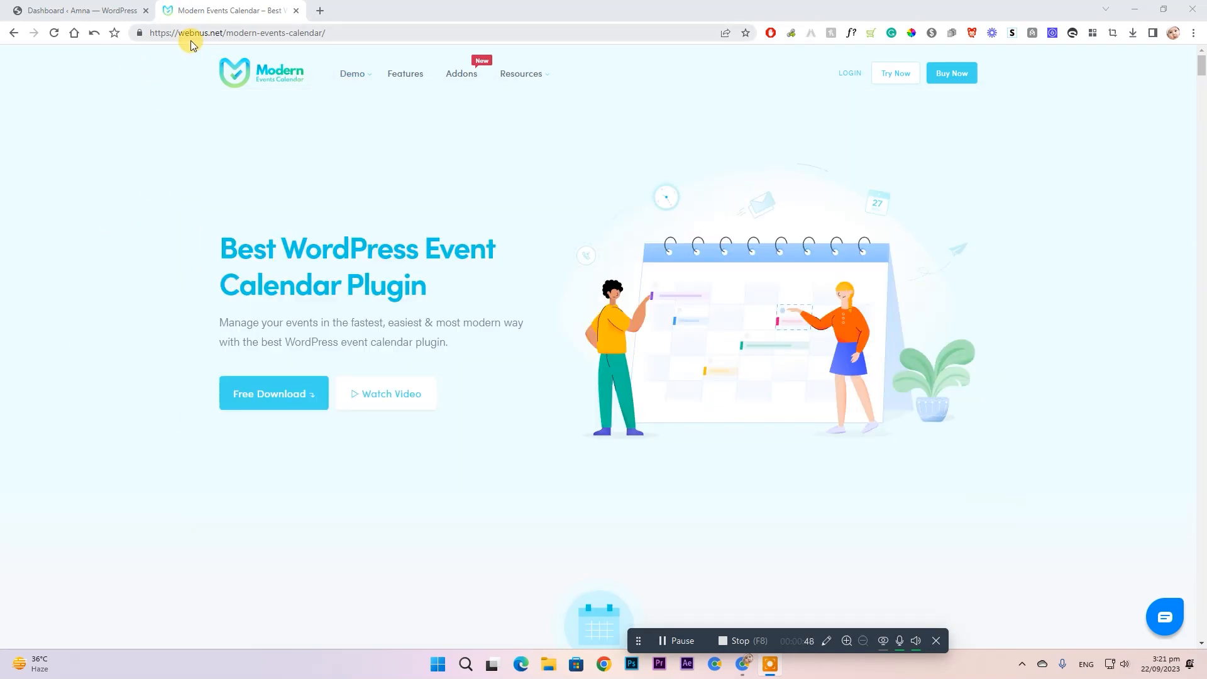
# - Submit the Modern Events Calendar free-download form with saved name and e-mail, then cancel the download
pyautogui.click(74, 432)
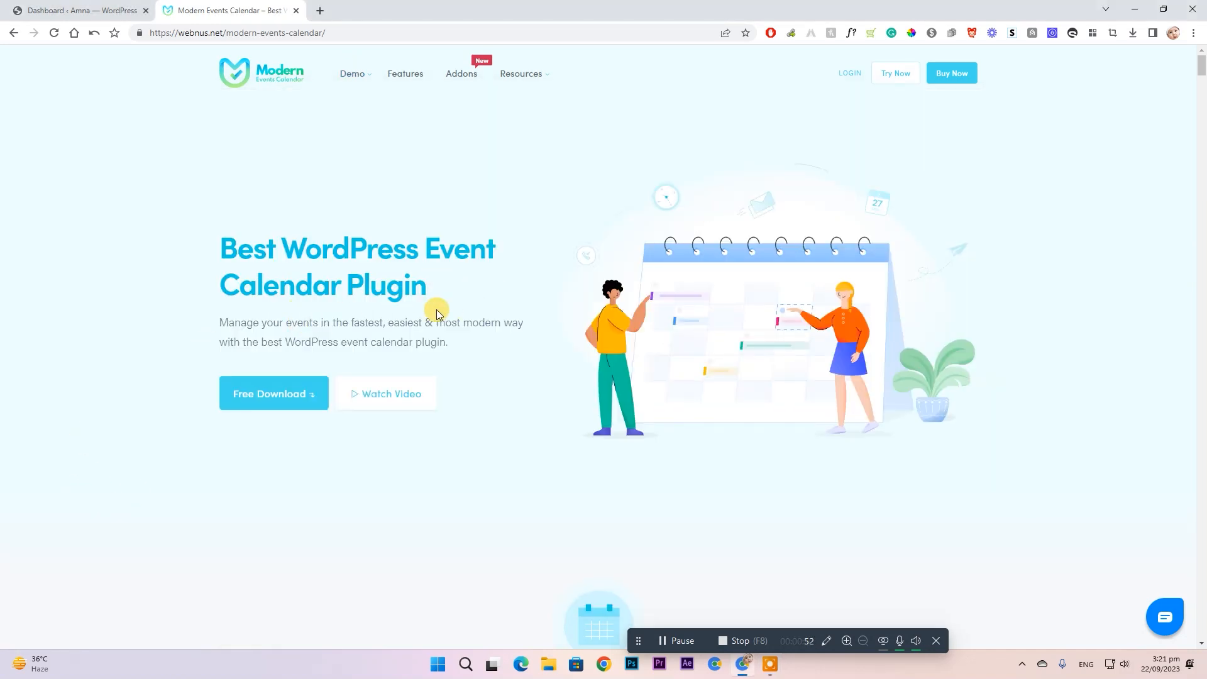
pyautogui.click(274, 395)
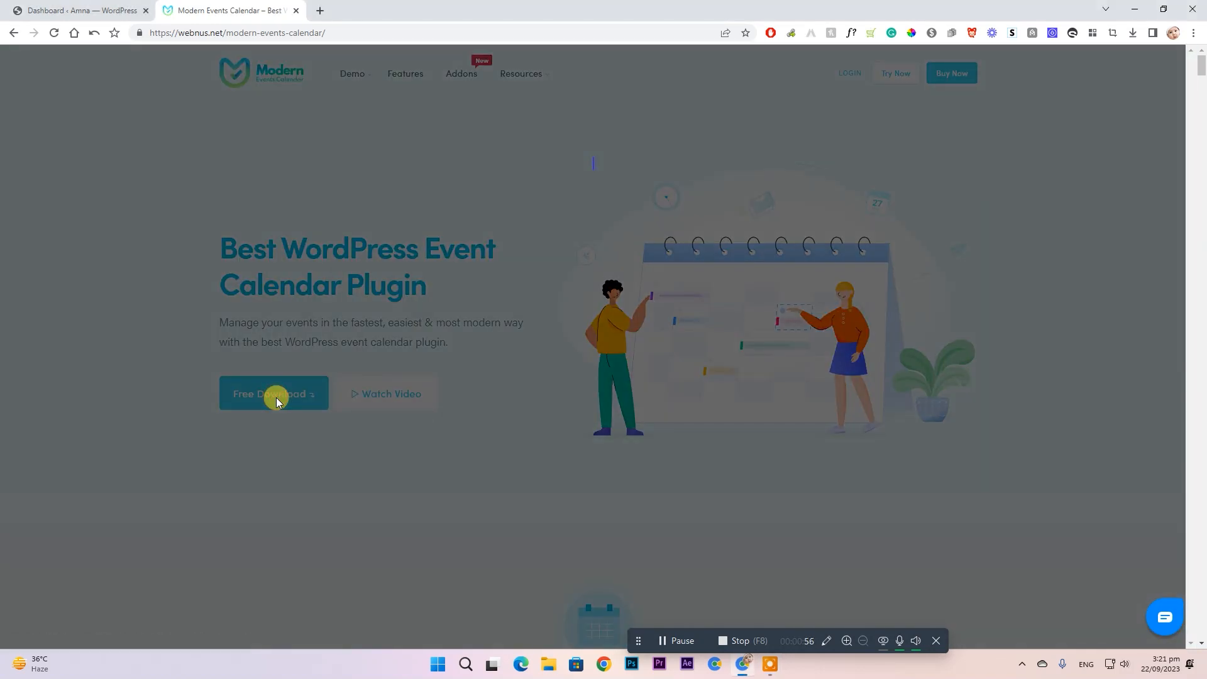
pyautogui.click(571, 169)
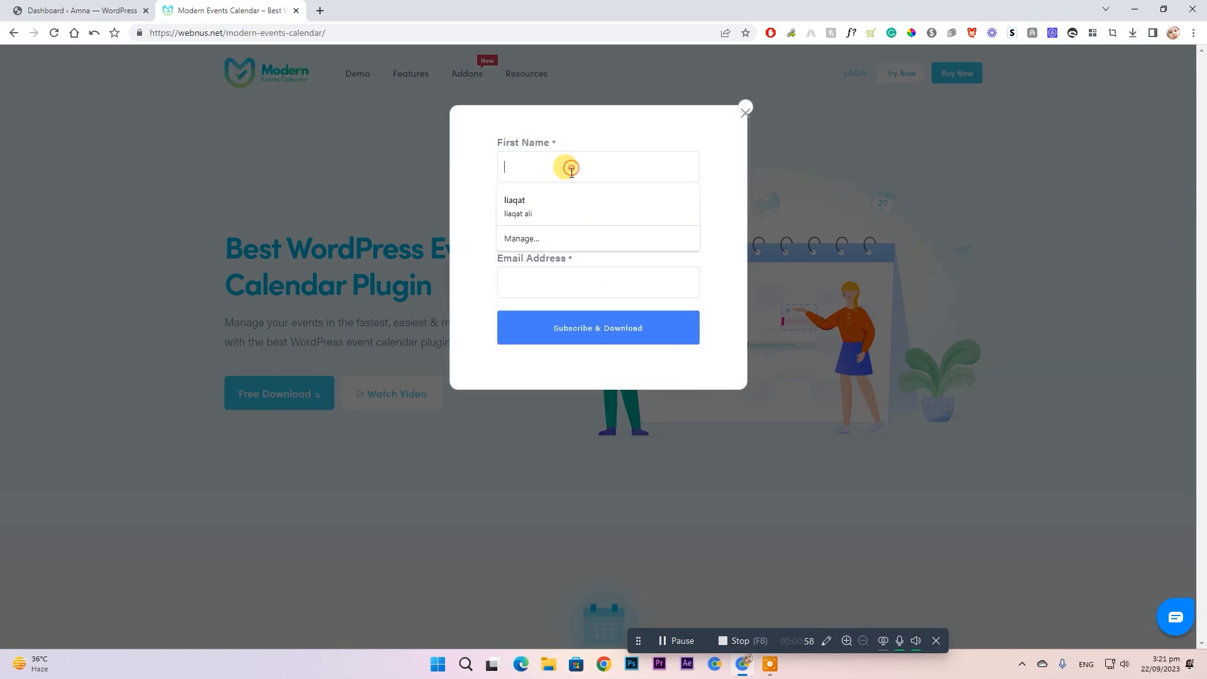
pyautogui.click(553, 205)
pyautogui.click(660, 338)
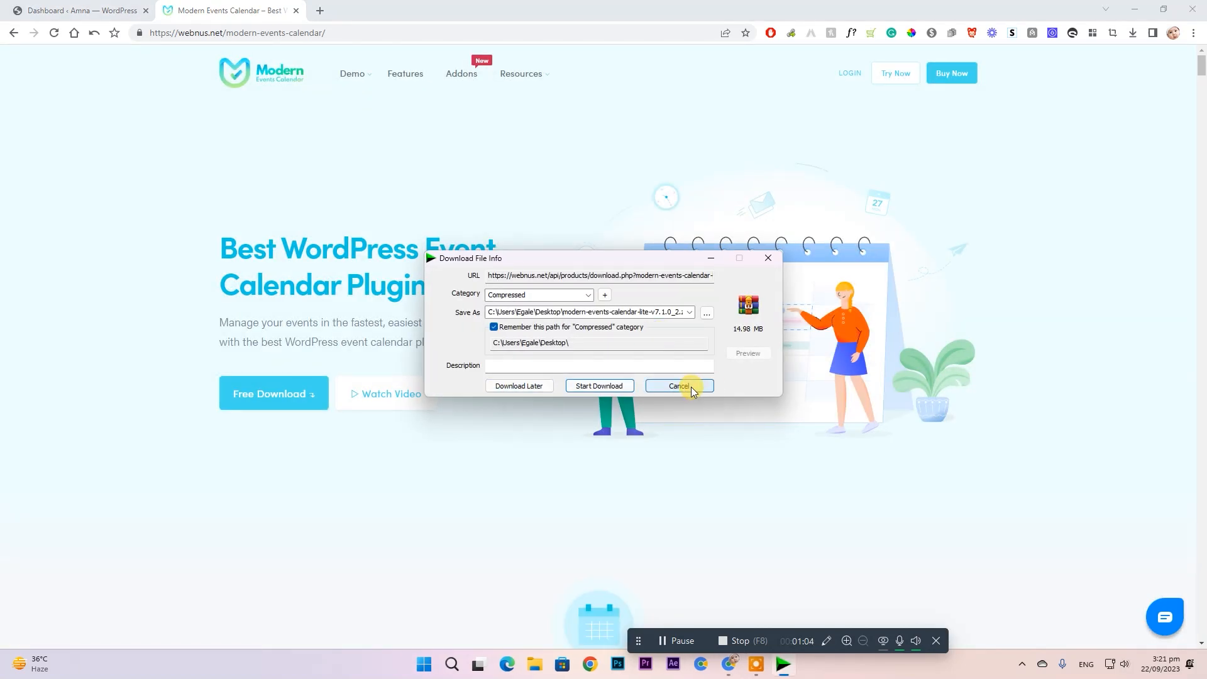
pyautogui.click(679, 386)
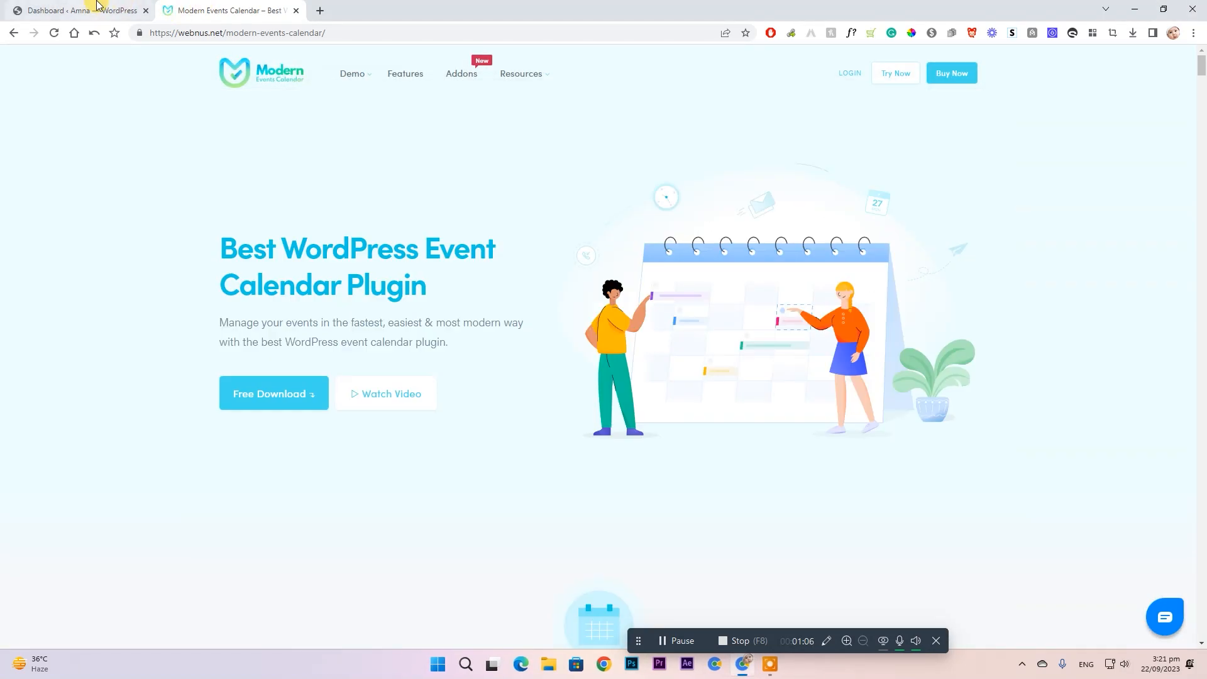
pyautogui.click(97, 7)
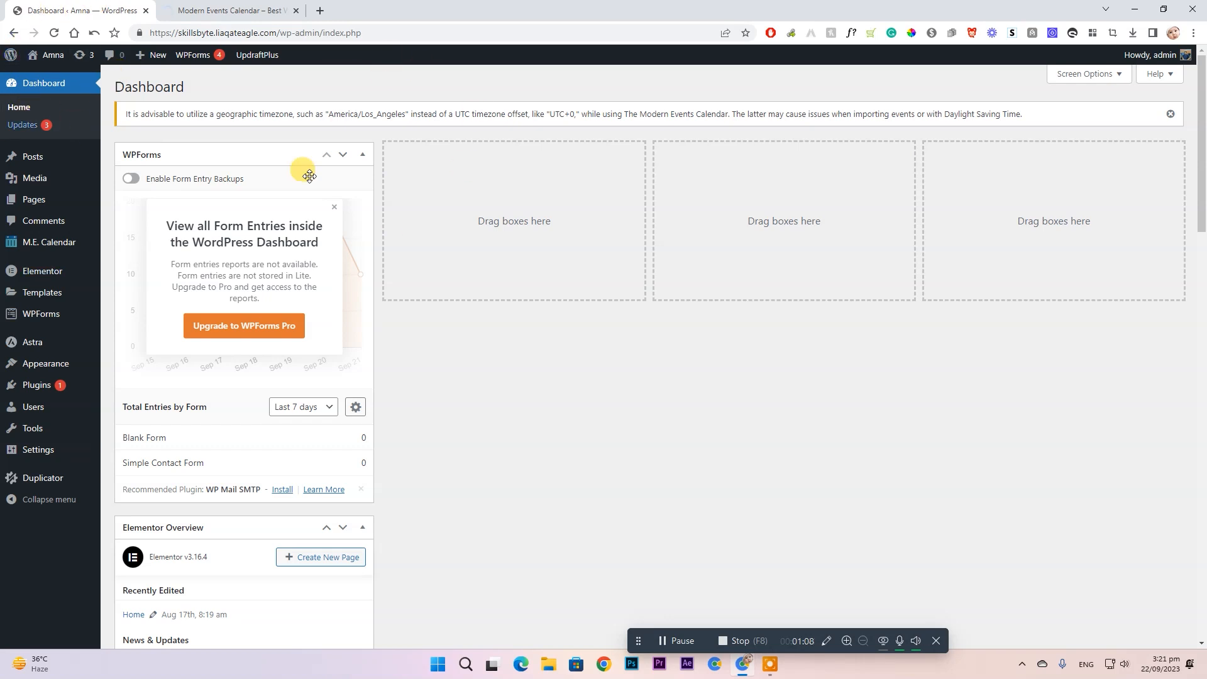
# - Show the Upload Plugin panel on Plugins > Add New, closing the file picker without choosing a file
pyautogui.moveTo(53, 385)
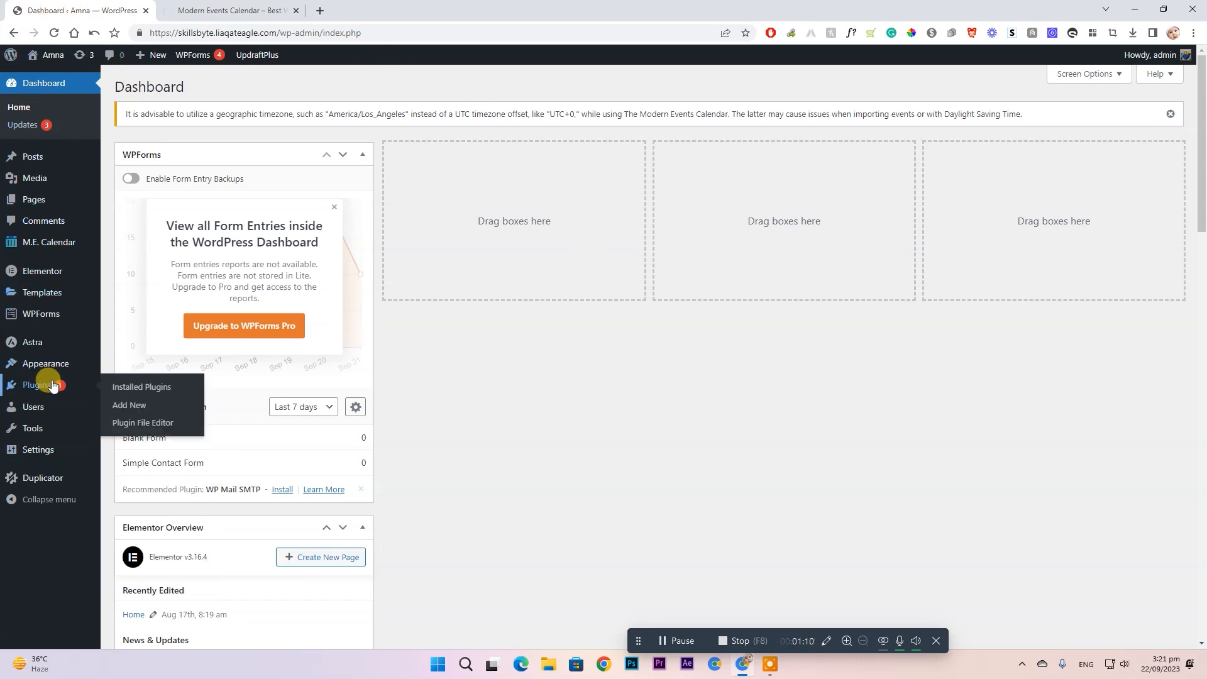
pyautogui.click(129, 405)
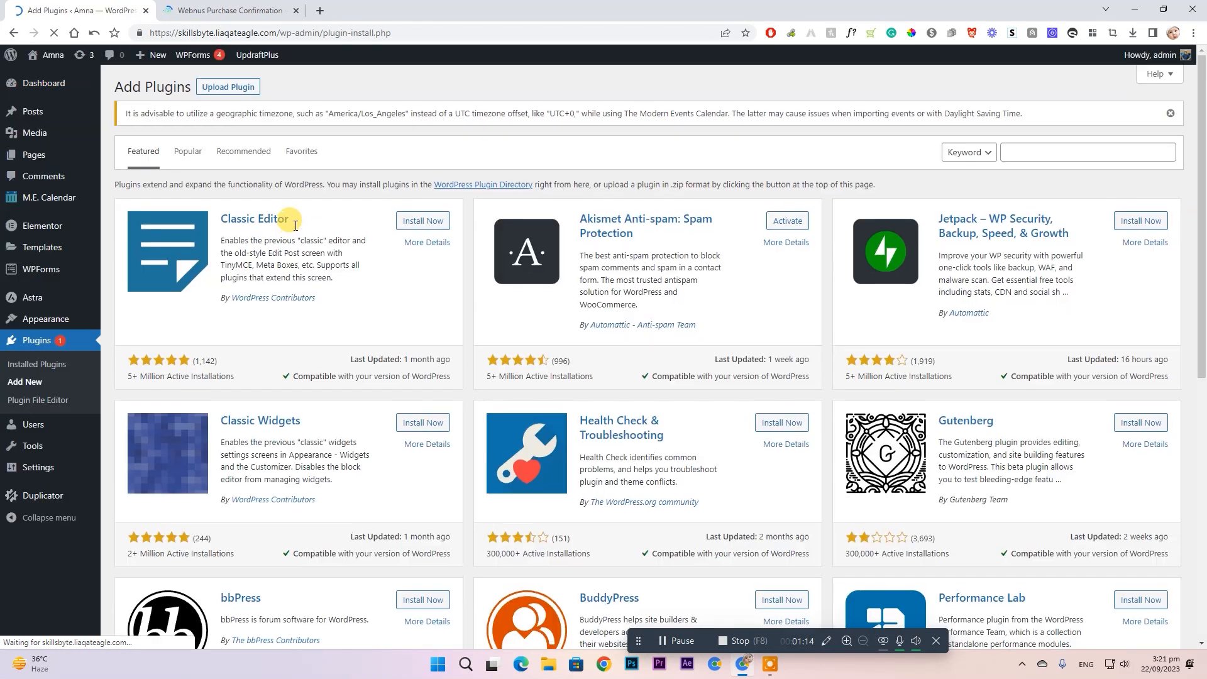
pyautogui.click(245, 88)
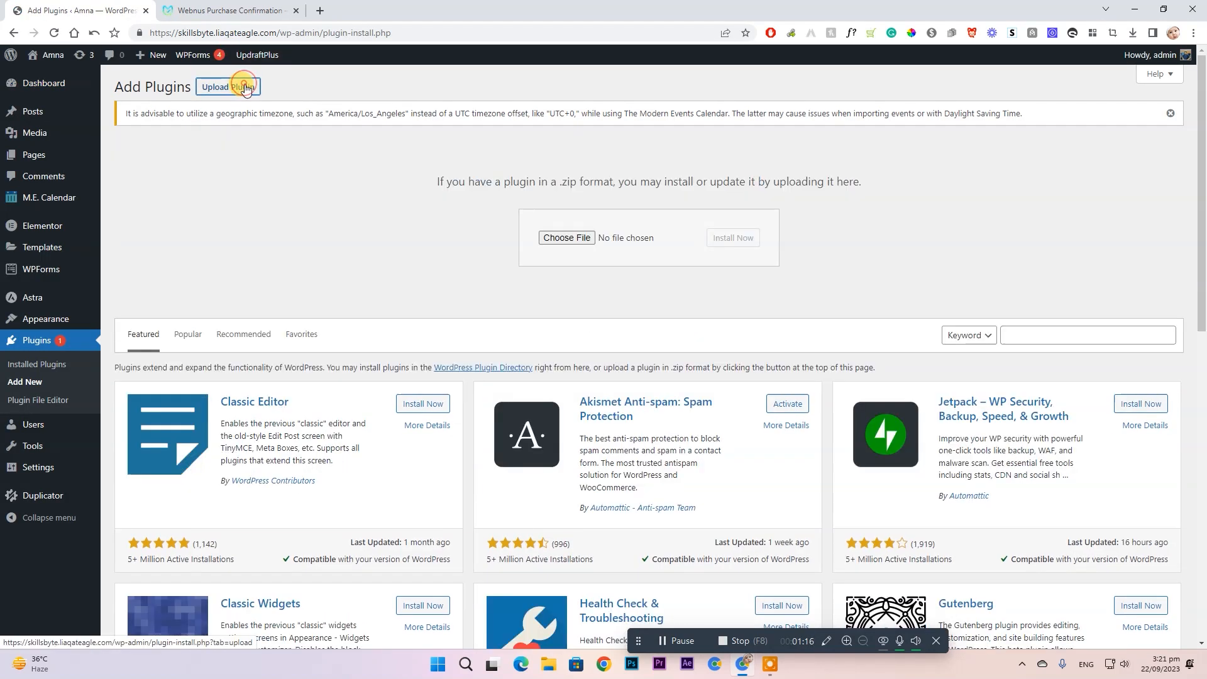
pyautogui.click(570, 238)
pyautogui.scroll(-2, 405, 216)
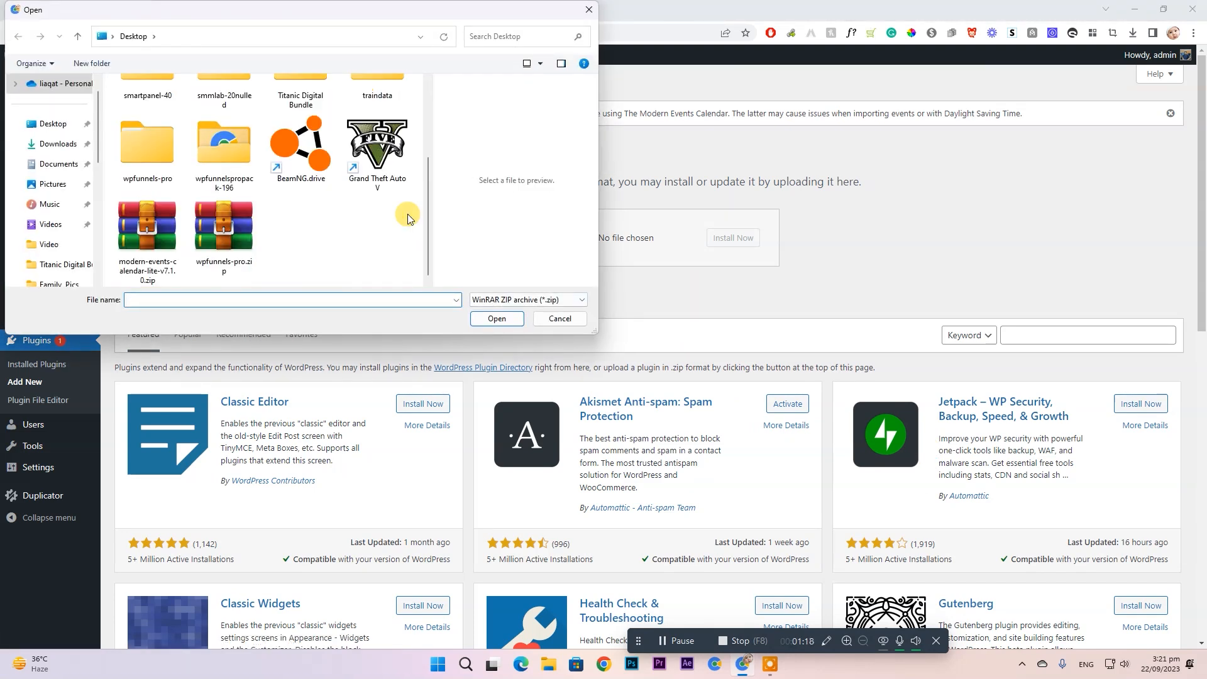
pyautogui.click(576, 318)
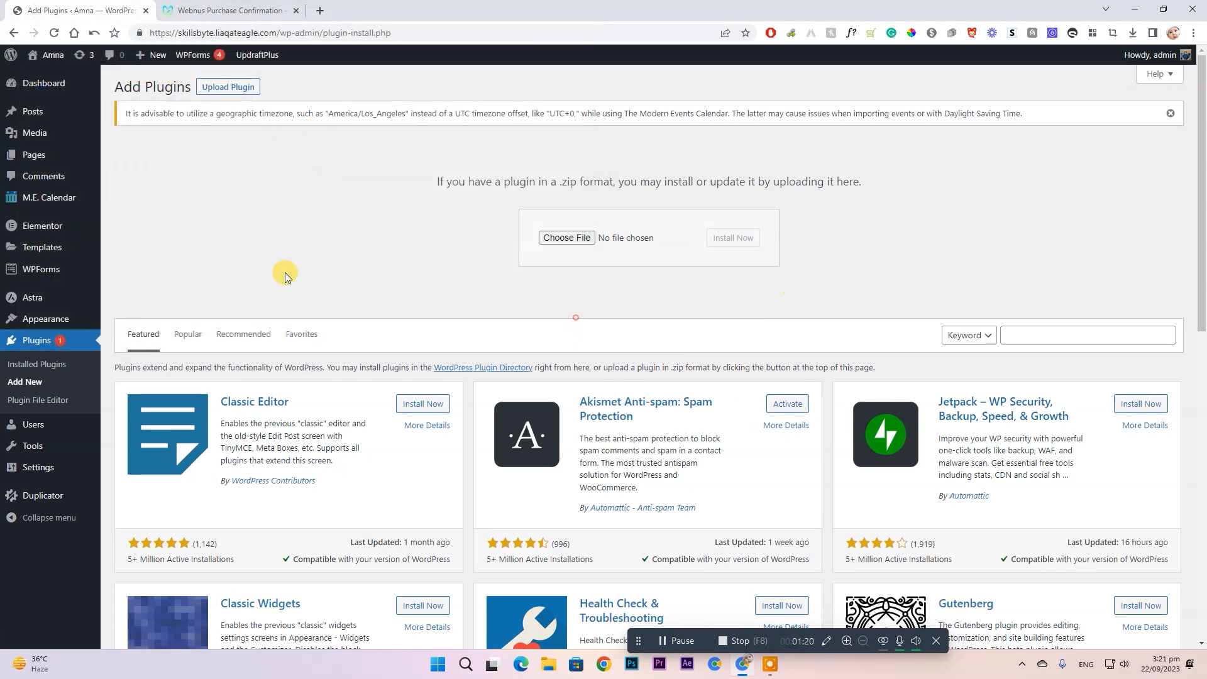
pyautogui.moveTo(42, 196)
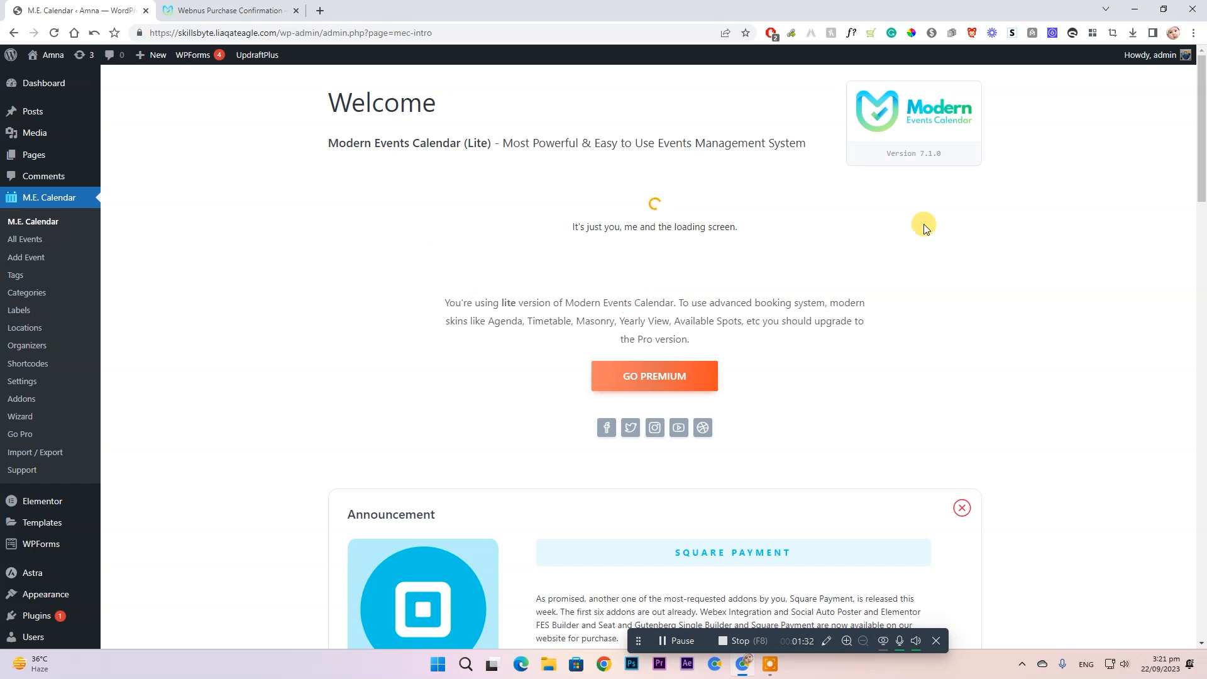
# - Scroll through the M.E. Calendar welcome page's announcements, upcoming events and change log
pyautogui.scroll(-15, 440, 251)
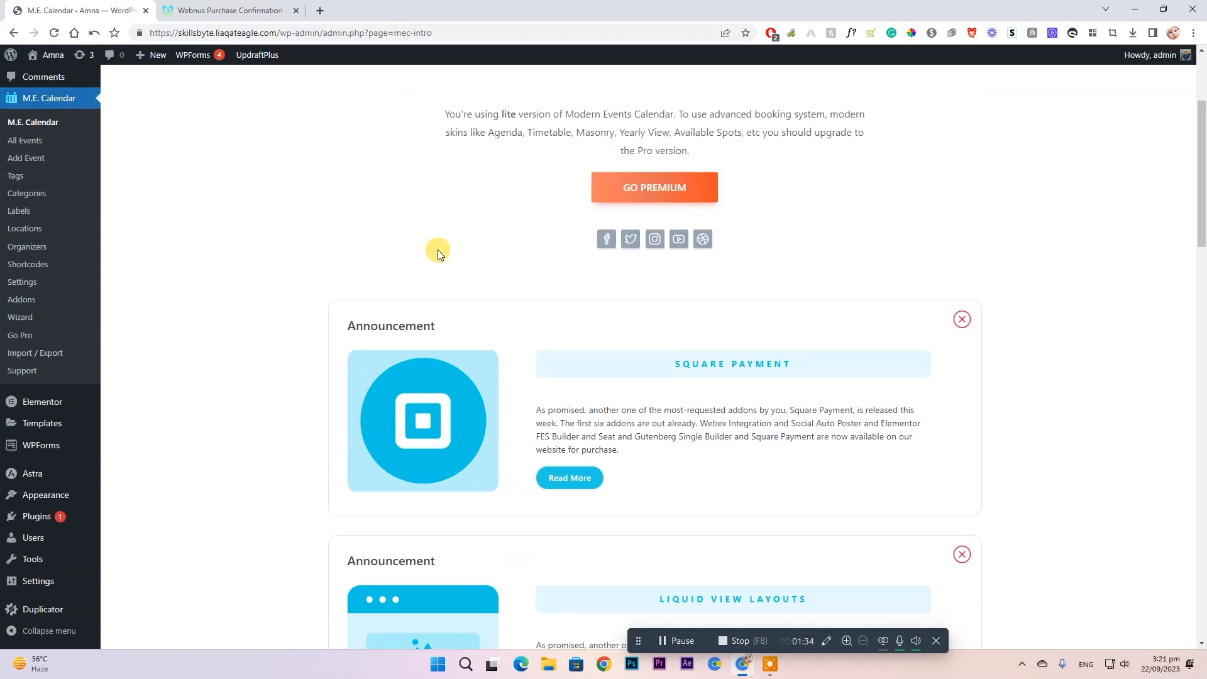
pyautogui.scroll(-10, 475, 327)
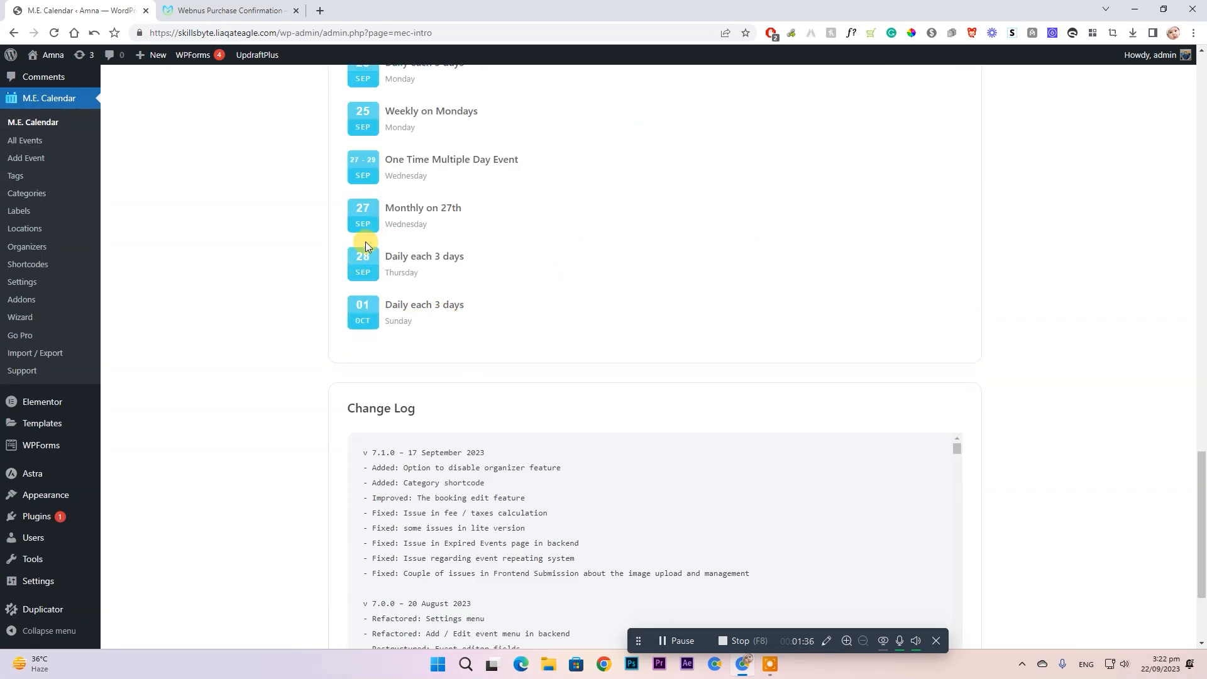
pyautogui.scroll(7, 352, 252)
pyautogui.scroll(-10, 707, 337)
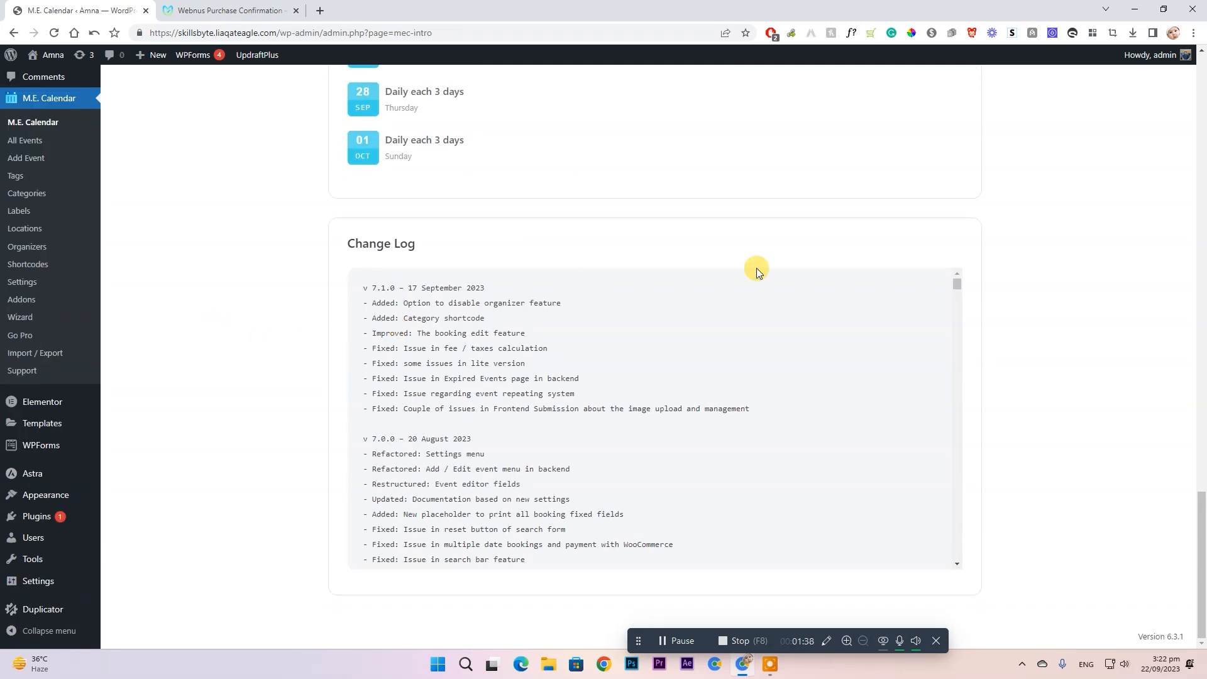
pyautogui.scroll(8, 1050, 256)
pyautogui.scroll(12, 1016, 314)
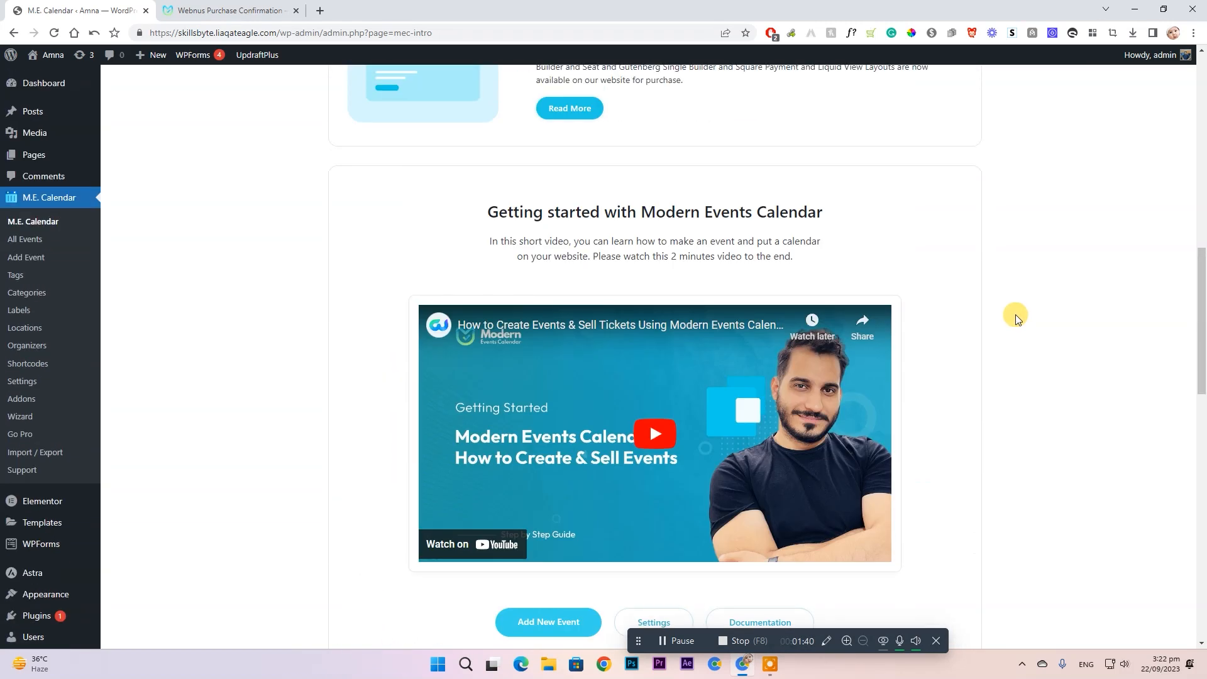
pyautogui.click(28, 260)
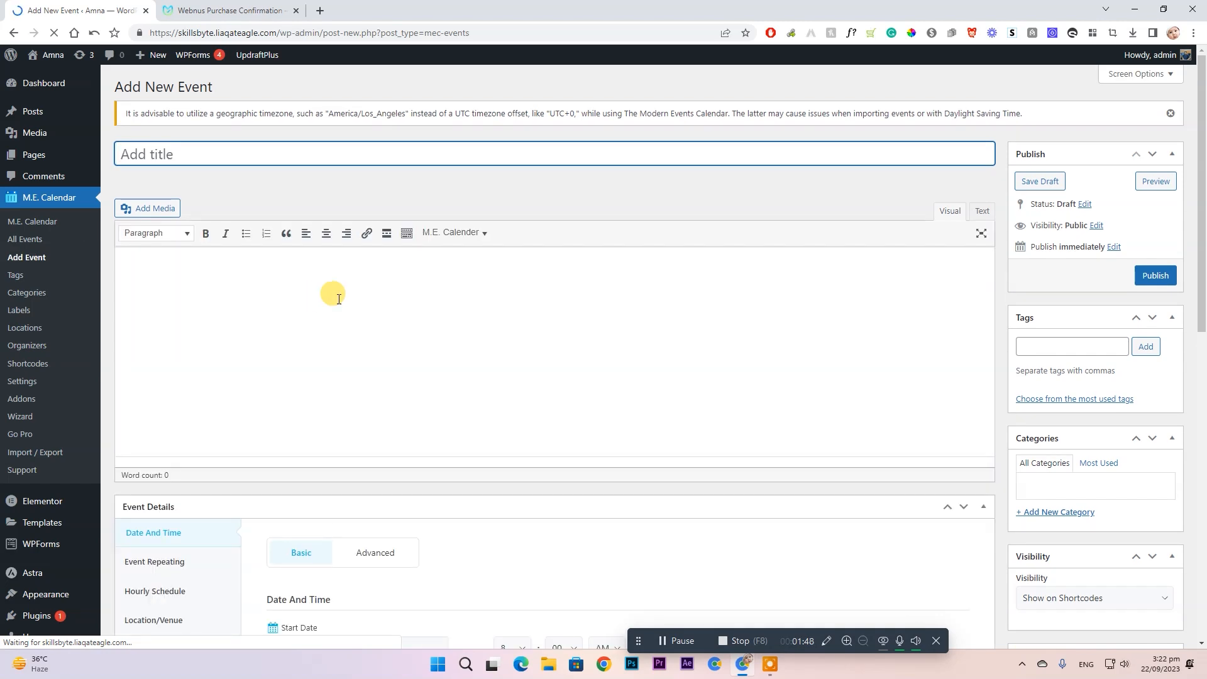
# - Title the new event 'Youtube Automation Workshop' and place the cursor in its description
pyautogui.moveTo(39, 139)
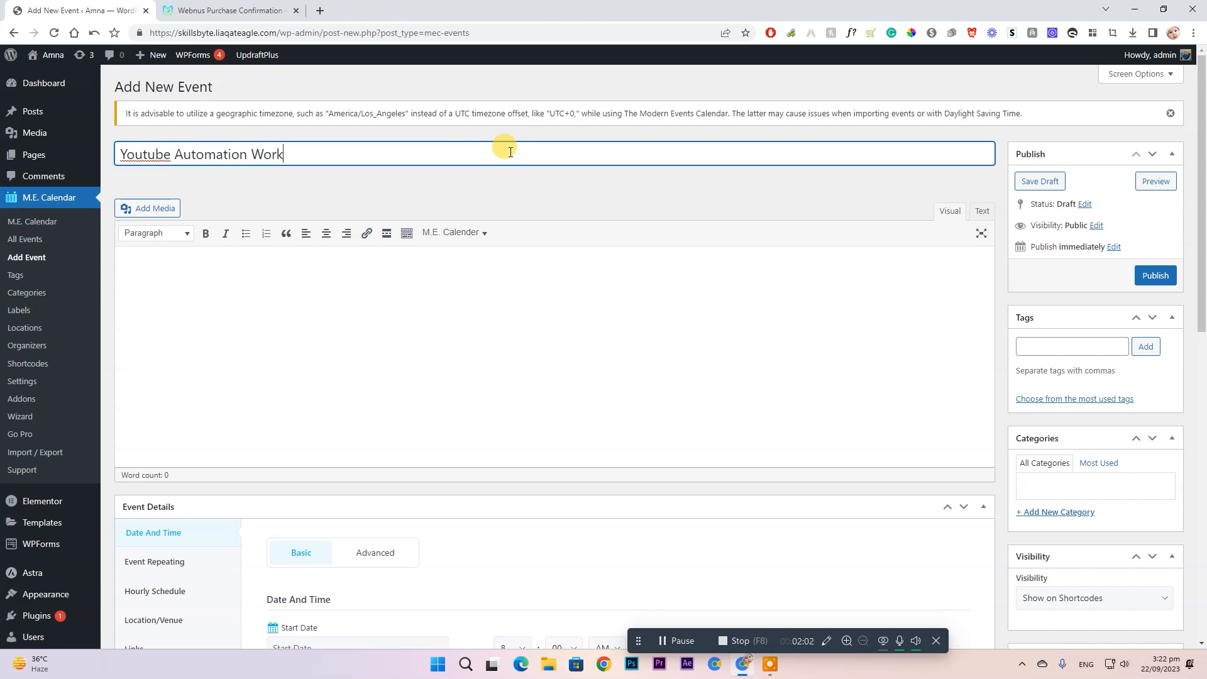
pyautogui.click(271, 332)
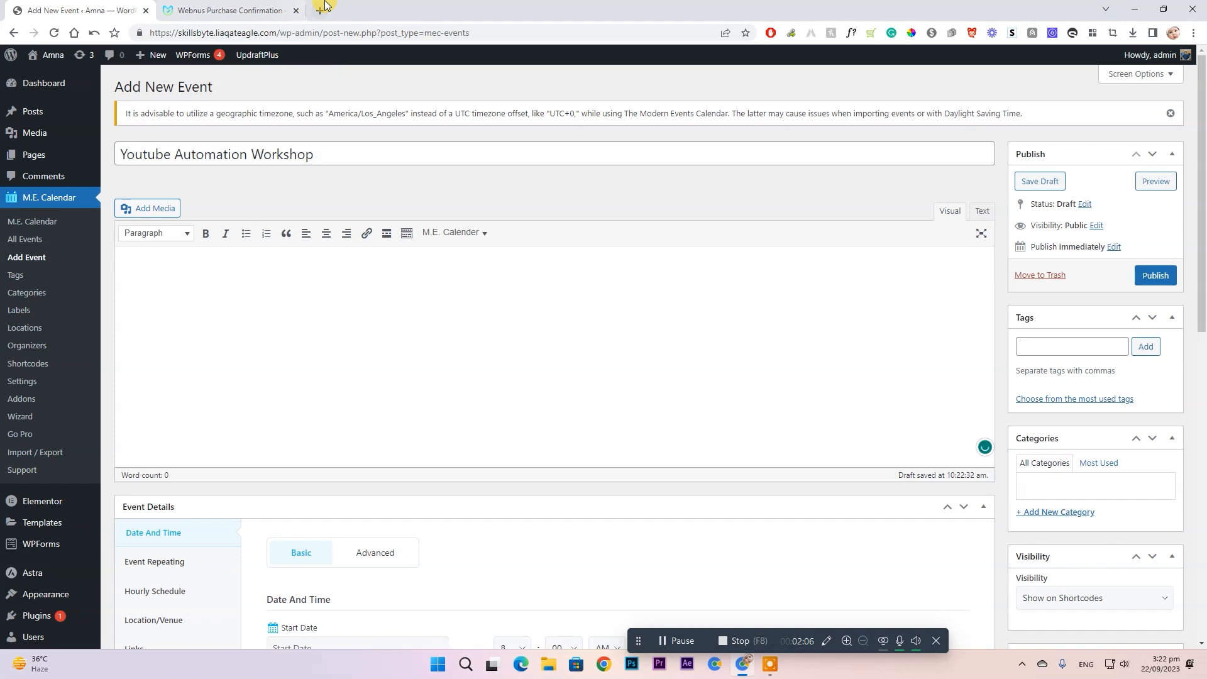
pyautogui.click(320, 10)
# - Search 'lorem ipsum generator' and open lipsum.com, dismissing its ad-support notice
pyautogui.write('lorem ')
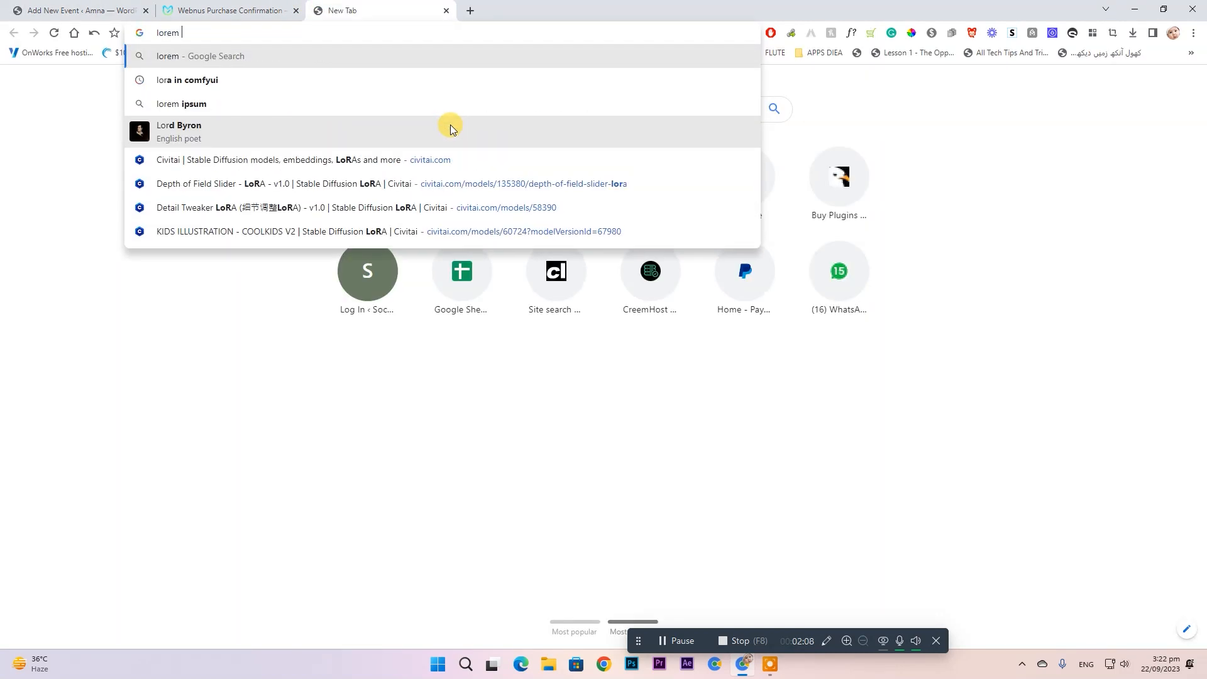
pyautogui.write('ip')
pyautogui.press('Down')
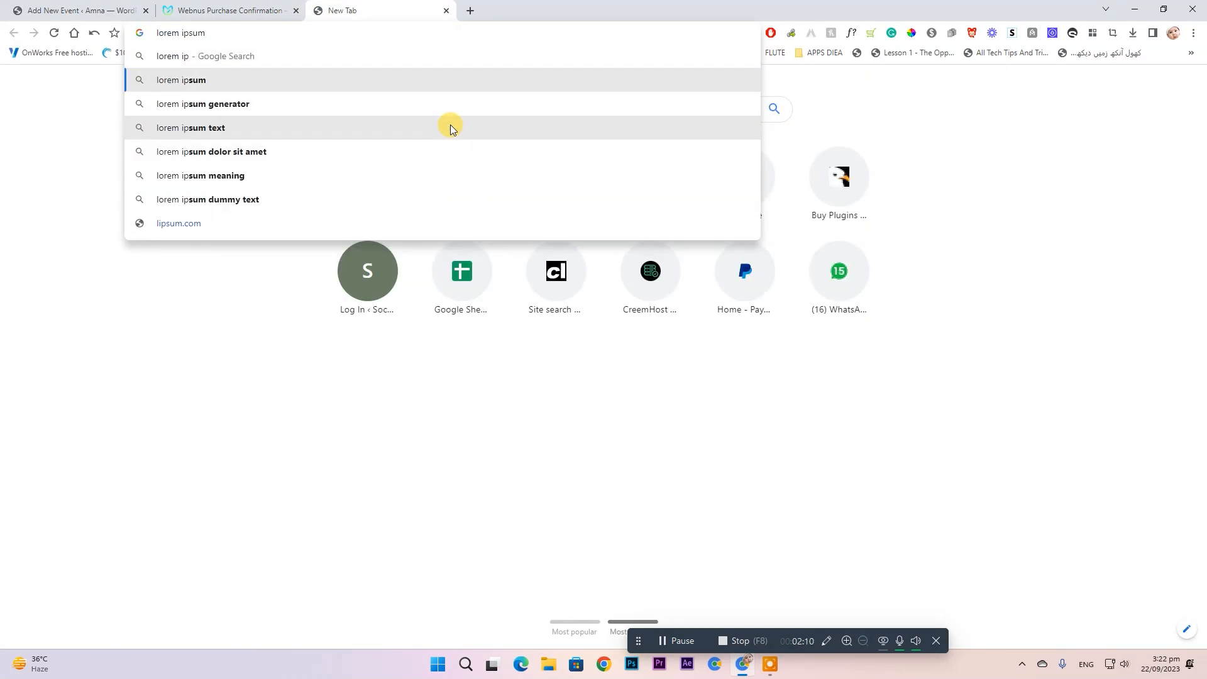
pyautogui.press('Down')
pyautogui.press('Return')
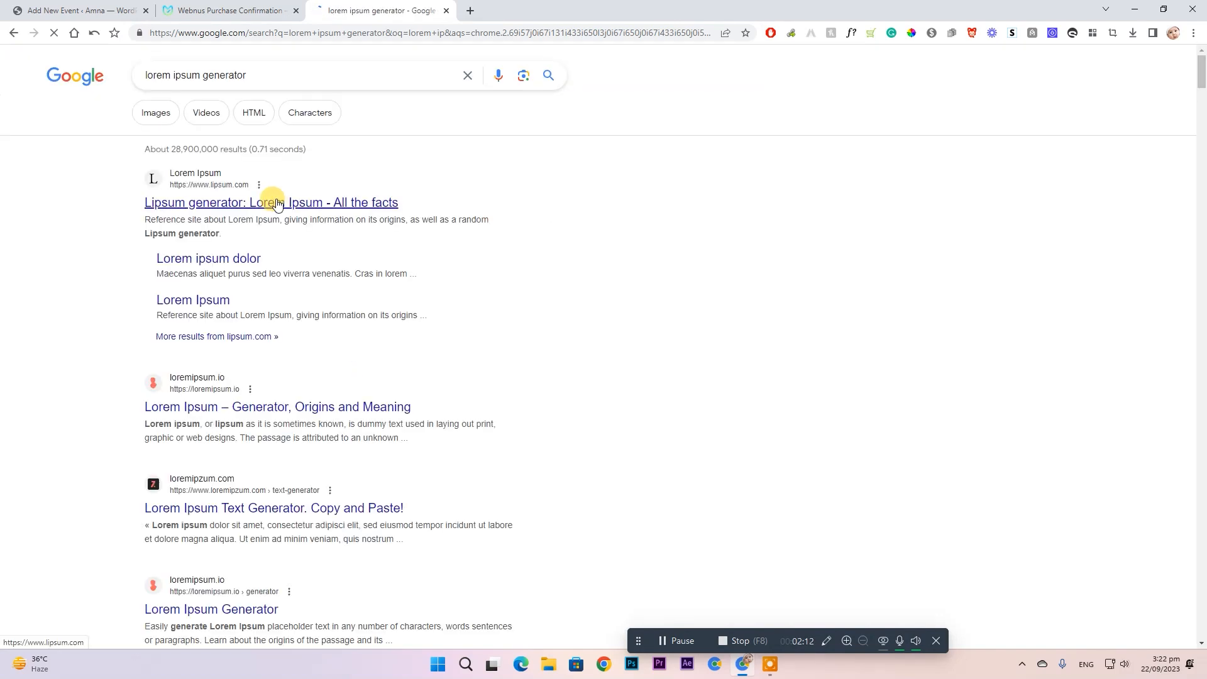
pyautogui.click(278, 205)
pyautogui.scroll(-5, 497, 314)
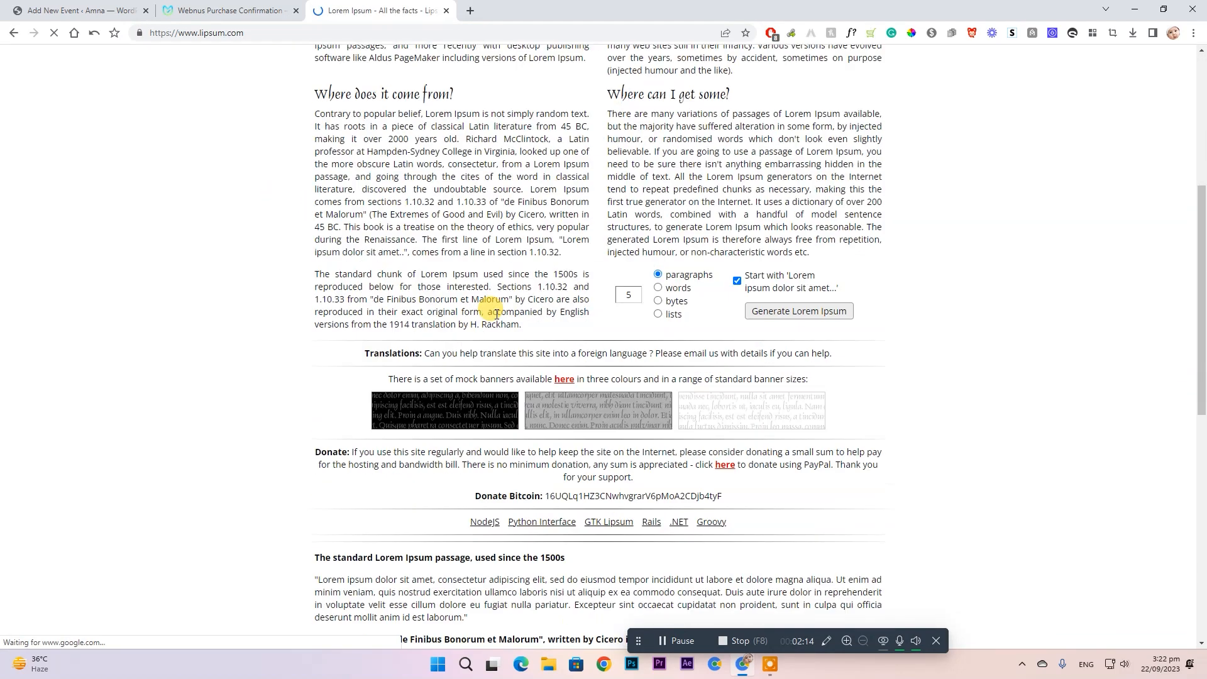
pyautogui.scroll(-10, 497, 313)
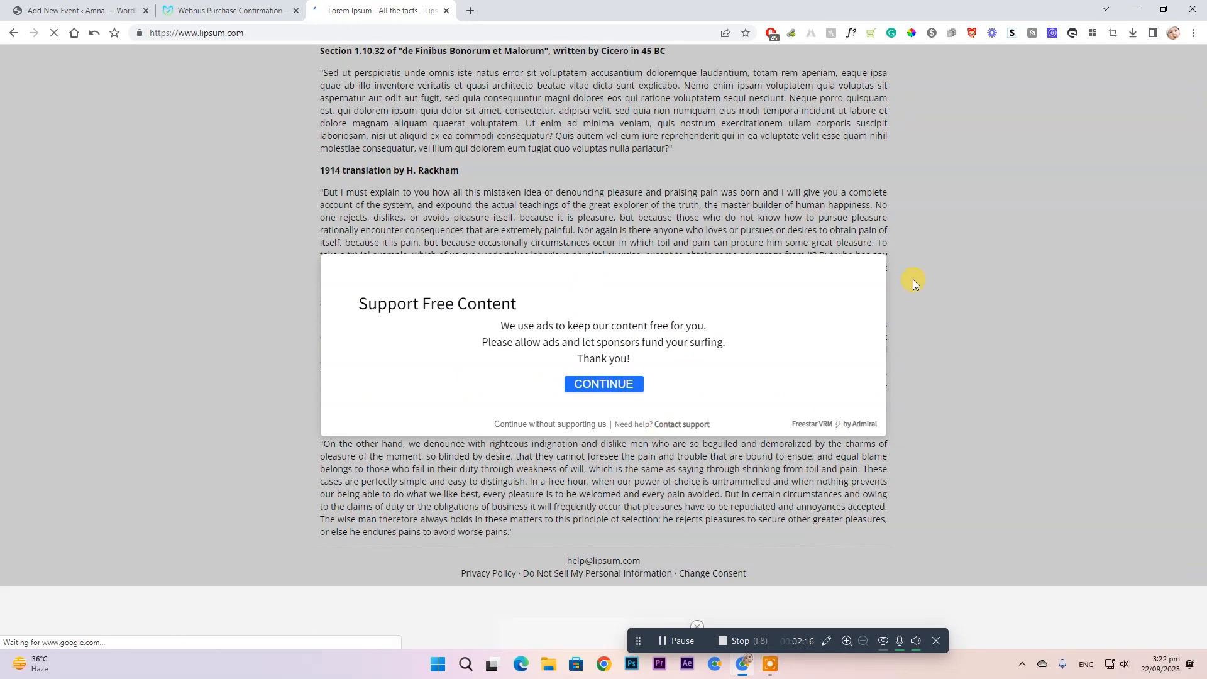
pyautogui.click(549, 424)
# - Generate Lorem Ipsum and paste the first three paragraphs into the event description
pyautogui.scroll(9, 685, 399)
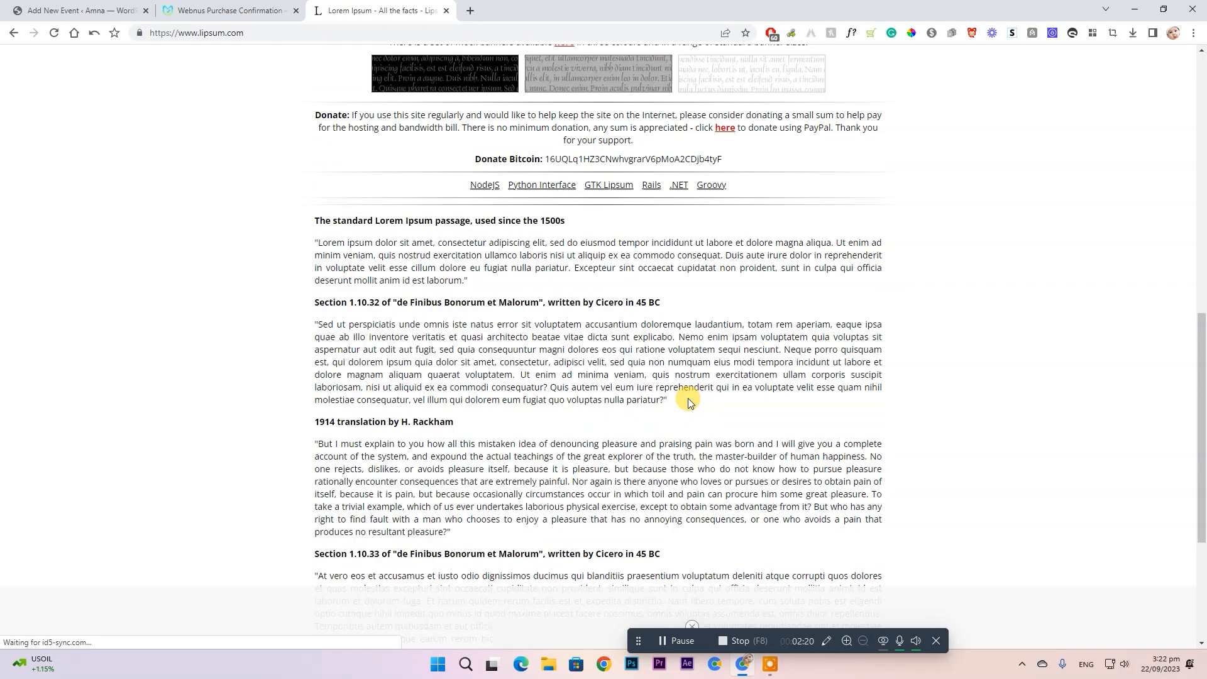
pyautogui.click(795, 288)
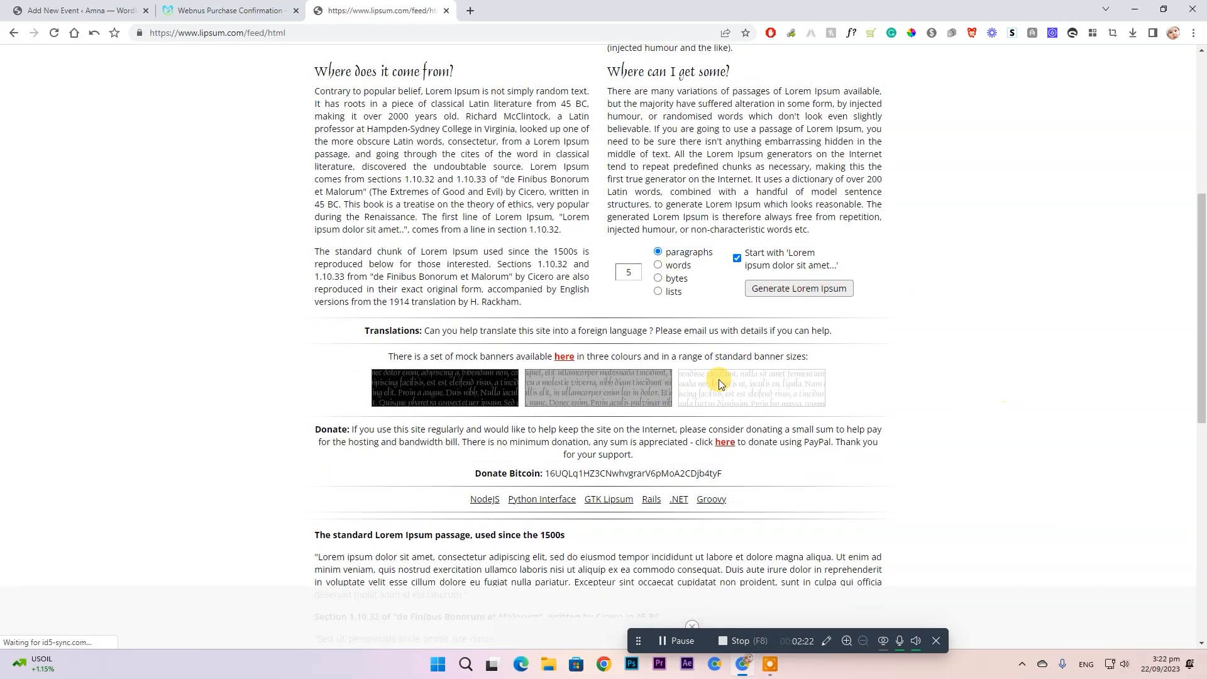
pyautogui.moveTo(315, 274); pyautogui.dragTo(885, 457)
pyautogui.hotkey('ctrl', 'c')
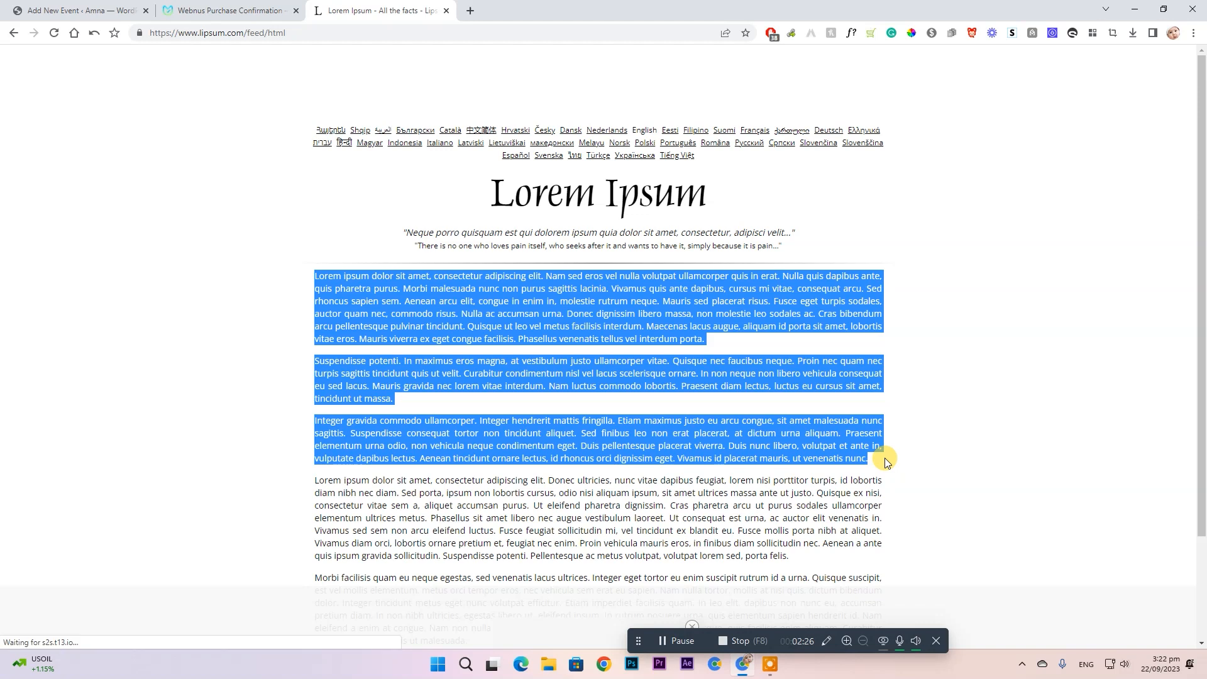
pyautogui.click(82, 10)
pyautogui.click(380, 312)
pyautogui.hotkey('ctrl', 'v')
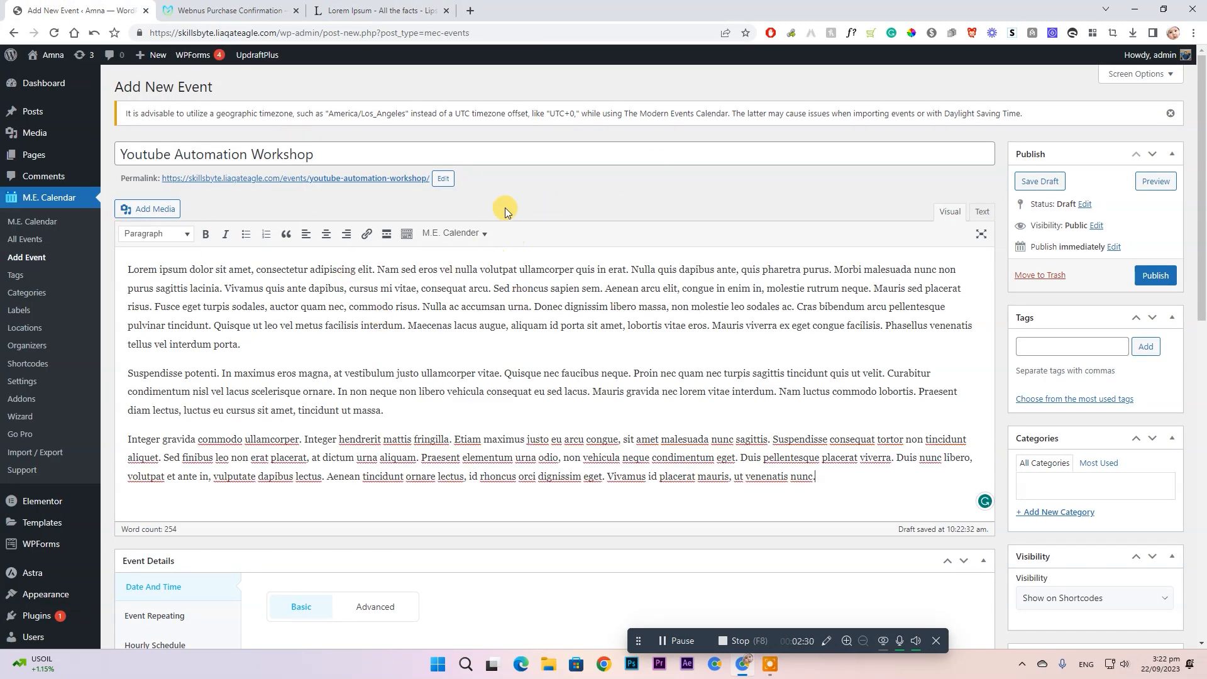
# - Scroll down to the Event Details box with the Date And Time fields
pyautogui.scroll(-2, 459, 203)
pyautogui.scroll(1, 430, 179)
pyautogui.scroll(1, 428, 184)
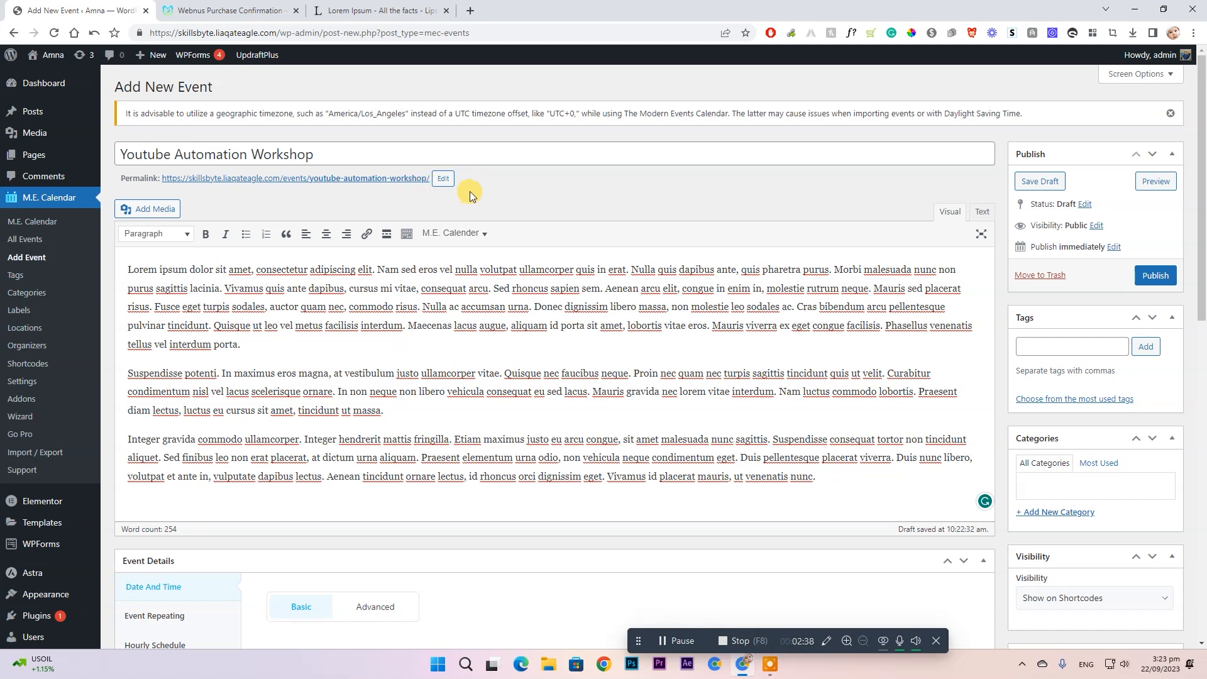
pyautogui.scroll(-3, 469, 190)
pyautogui.scroll(-1, 465, 299)
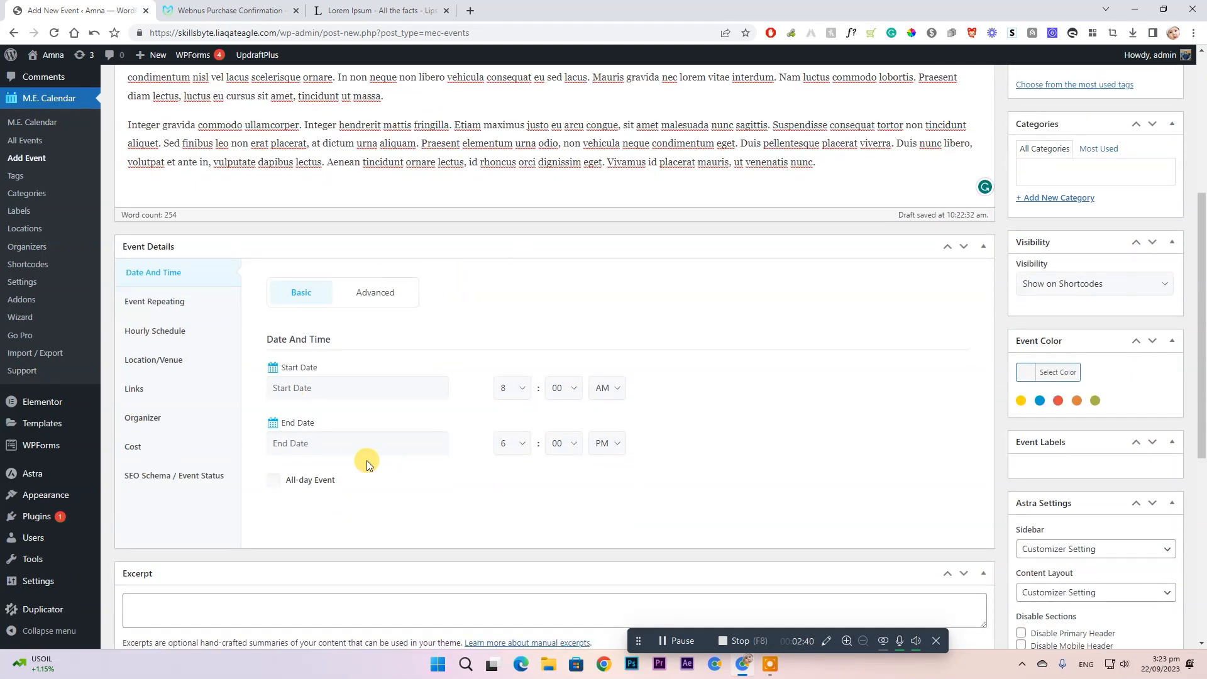
pyautogui.scroll(-2, 339, 428)
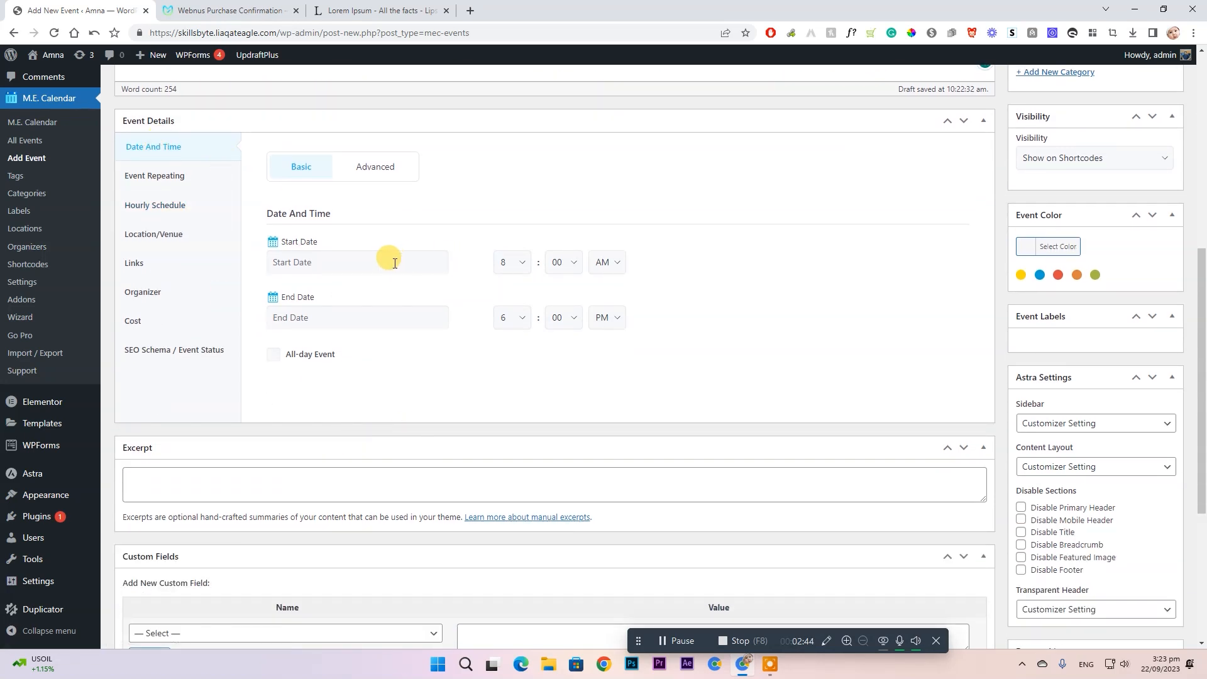
# - Set both the start and end date to 29 September 2023
pyautogui.click(368, 171)
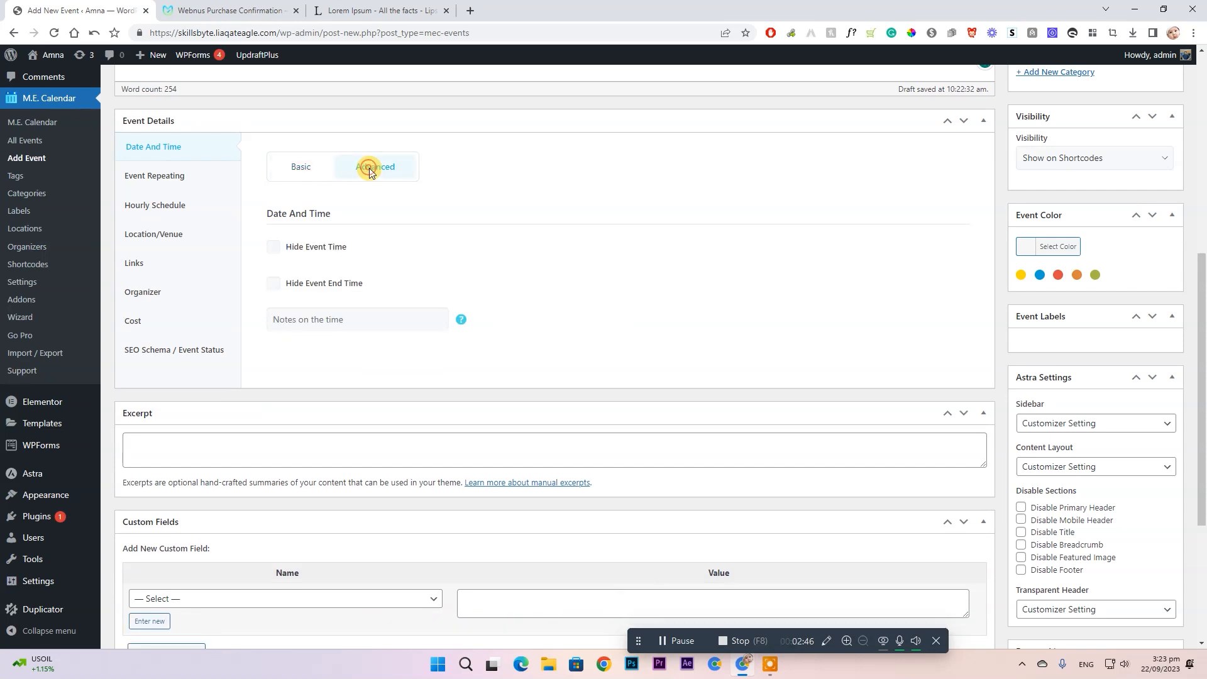
pyautogui.click(301, 168)
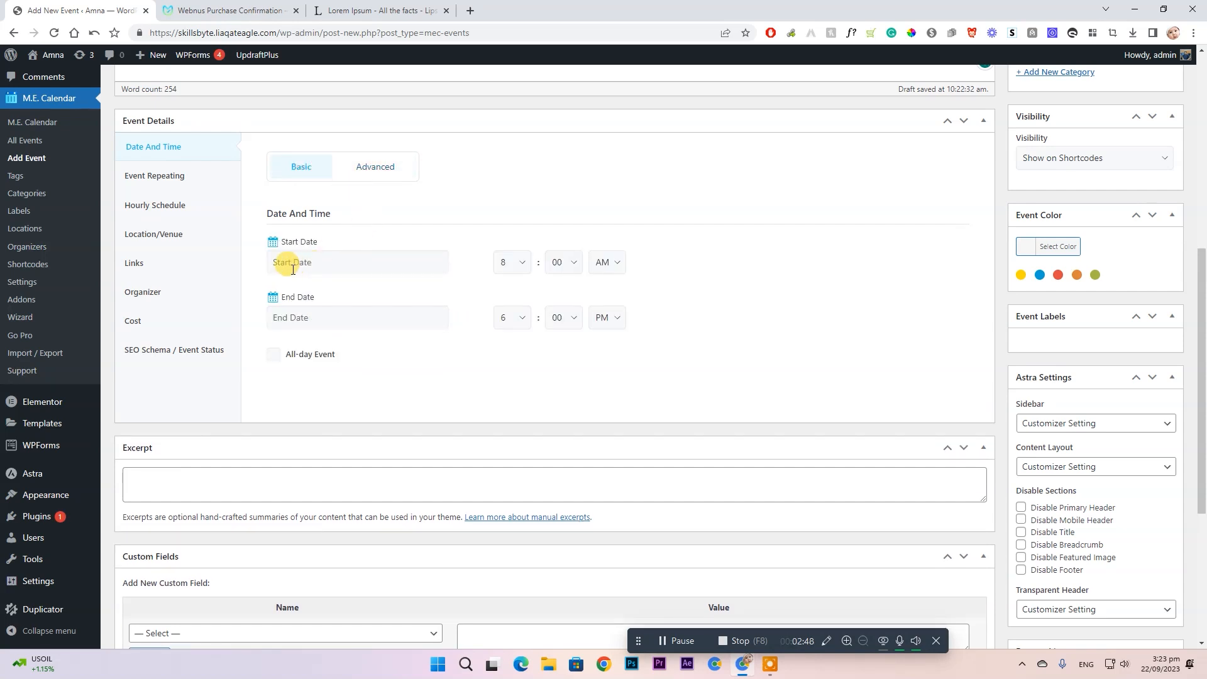
pyautogui.click(343, 256)
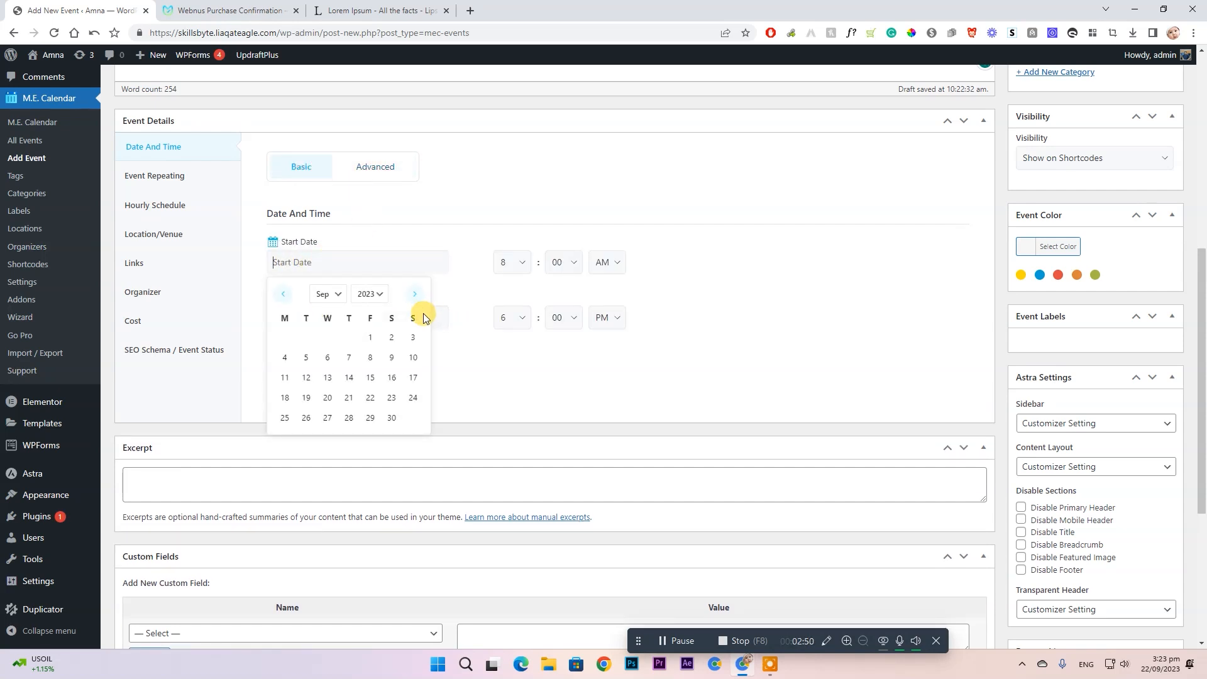
pyautogui.click(370, 418)
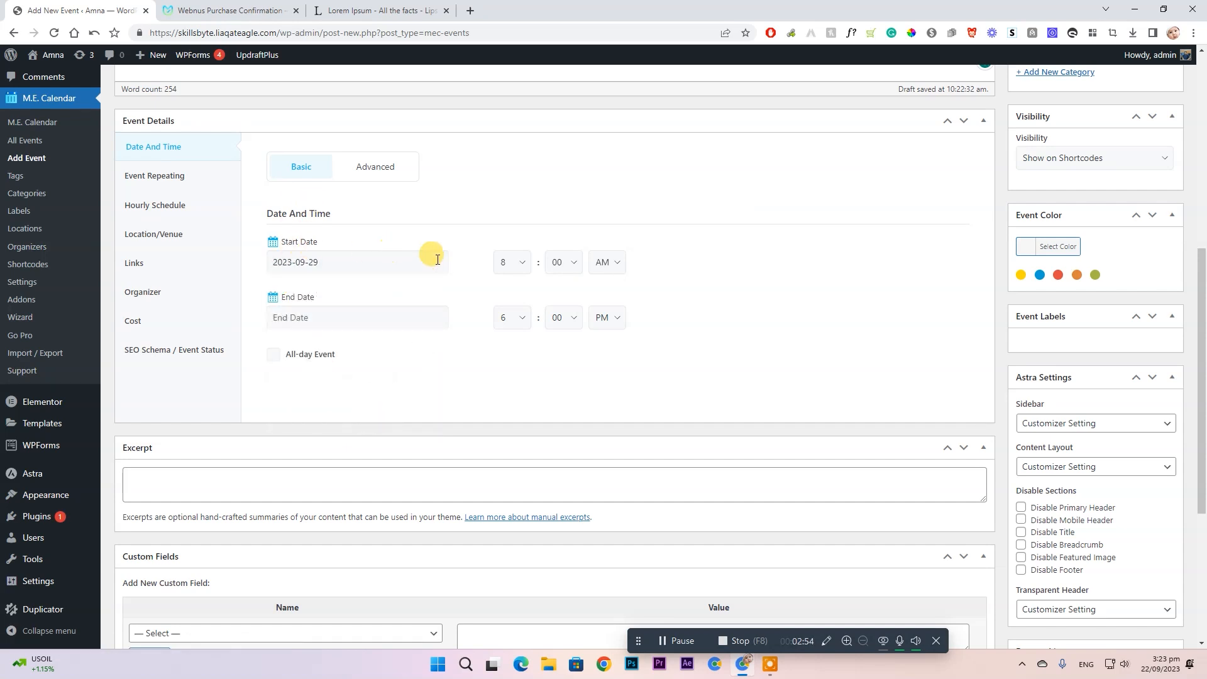
pyautogui.click(363, 325)
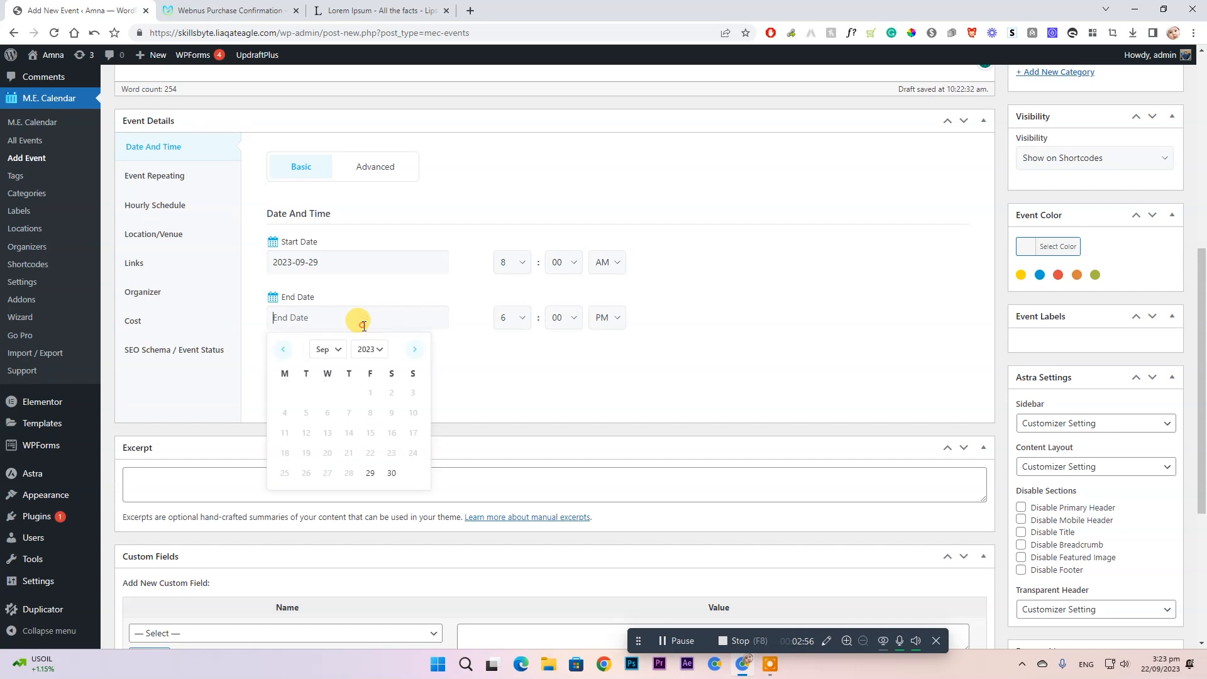
pyautogui.click(366, 474)
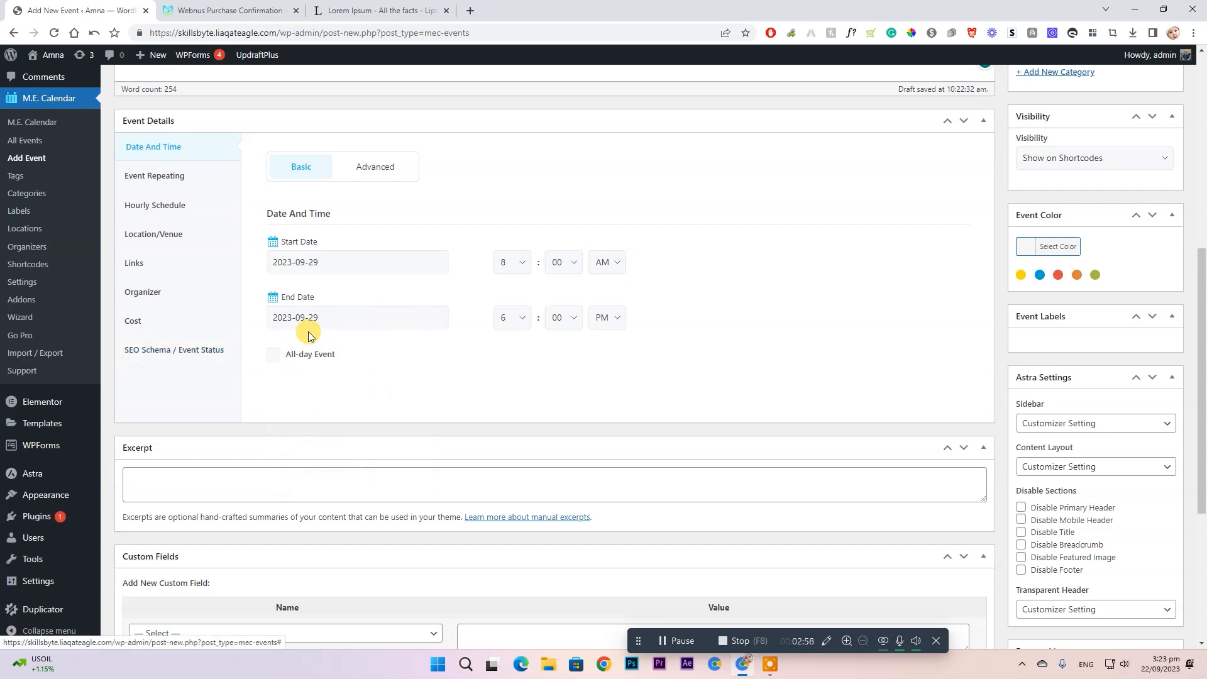
# - Set the event hours from 9 AM to 3 PM, keeping it not all-day
pyautogui.click(522, 262)
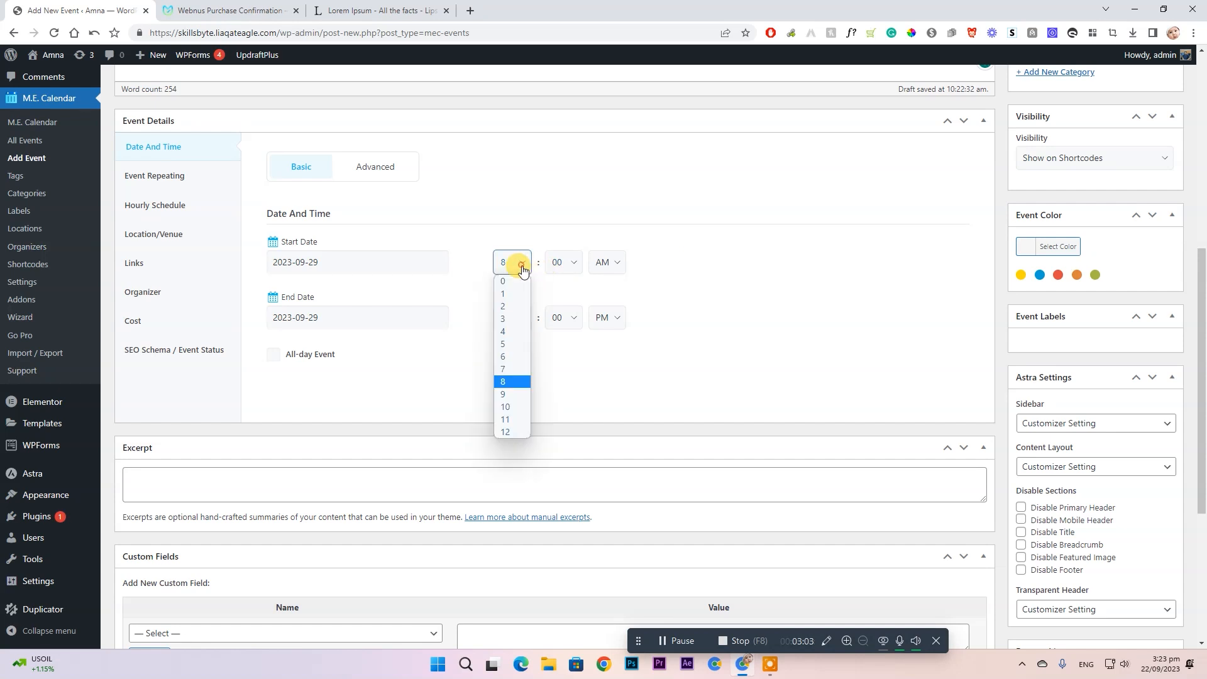
pyautogui.click(509, 396)
pyautogui.click(517, 318)
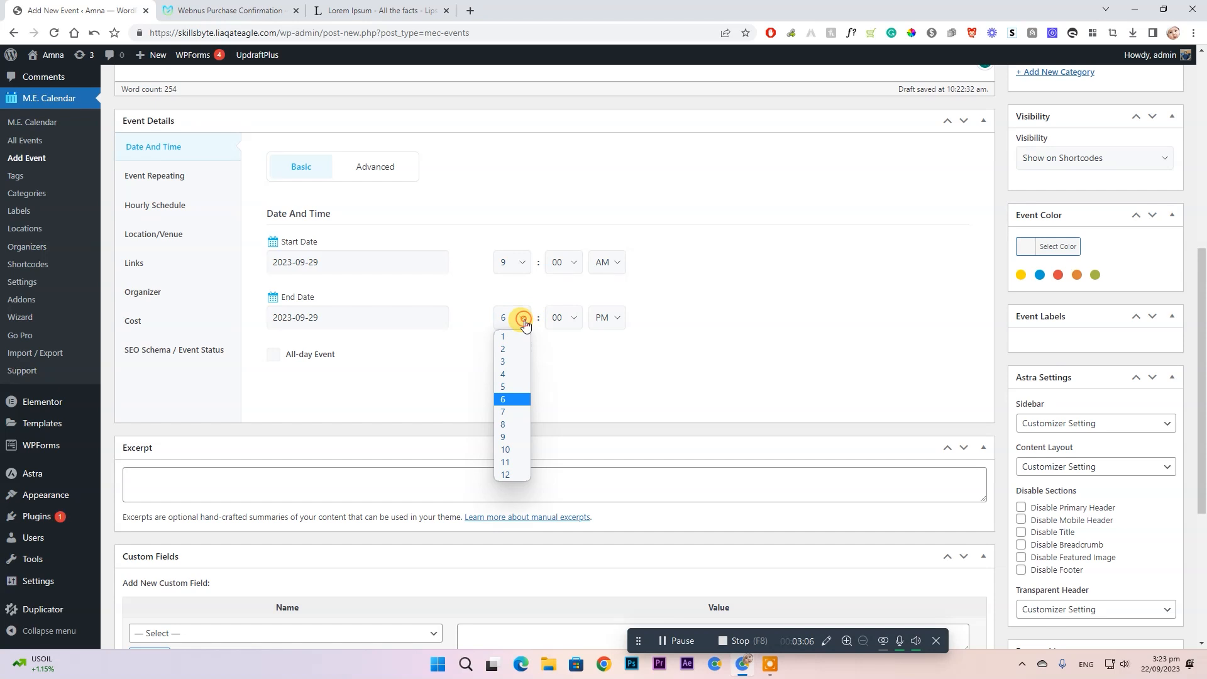
pyautogui.click(512, 362)
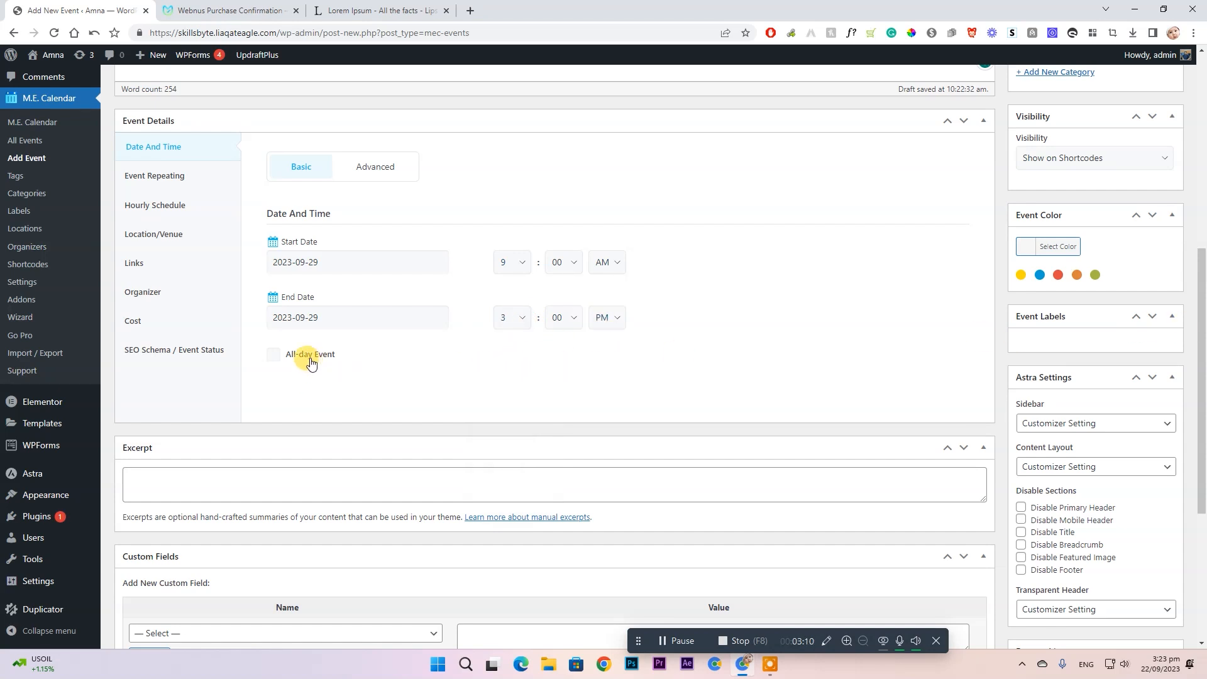
pyautogui.click(287, 363)
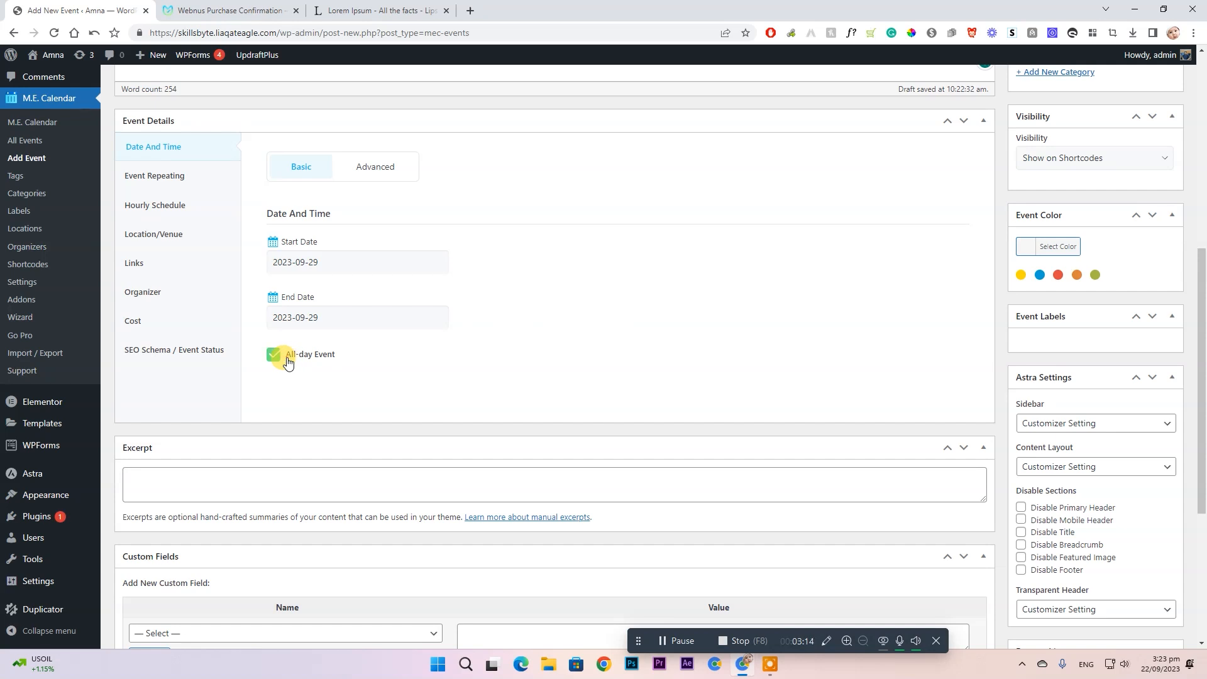
pyautogui.click(286, 357)
# - Turn on Event Repeating in the event's repeating settings
pyautogui.click(378, 163)
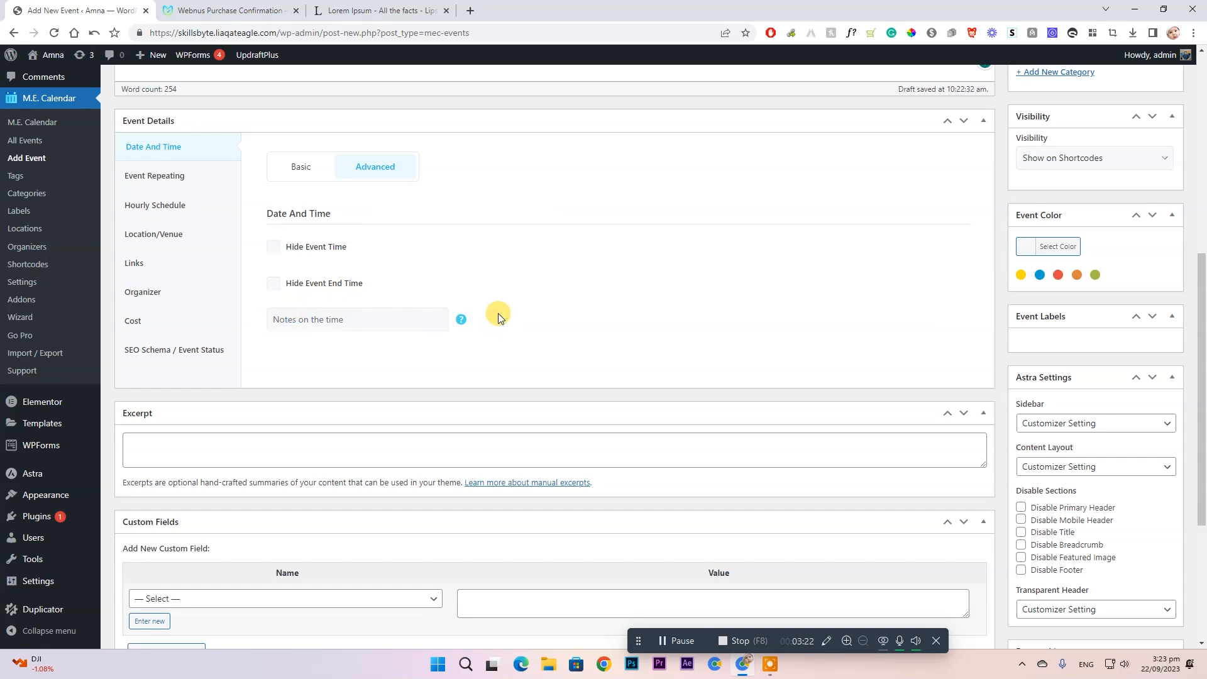
pyautogui.click(303, 167)
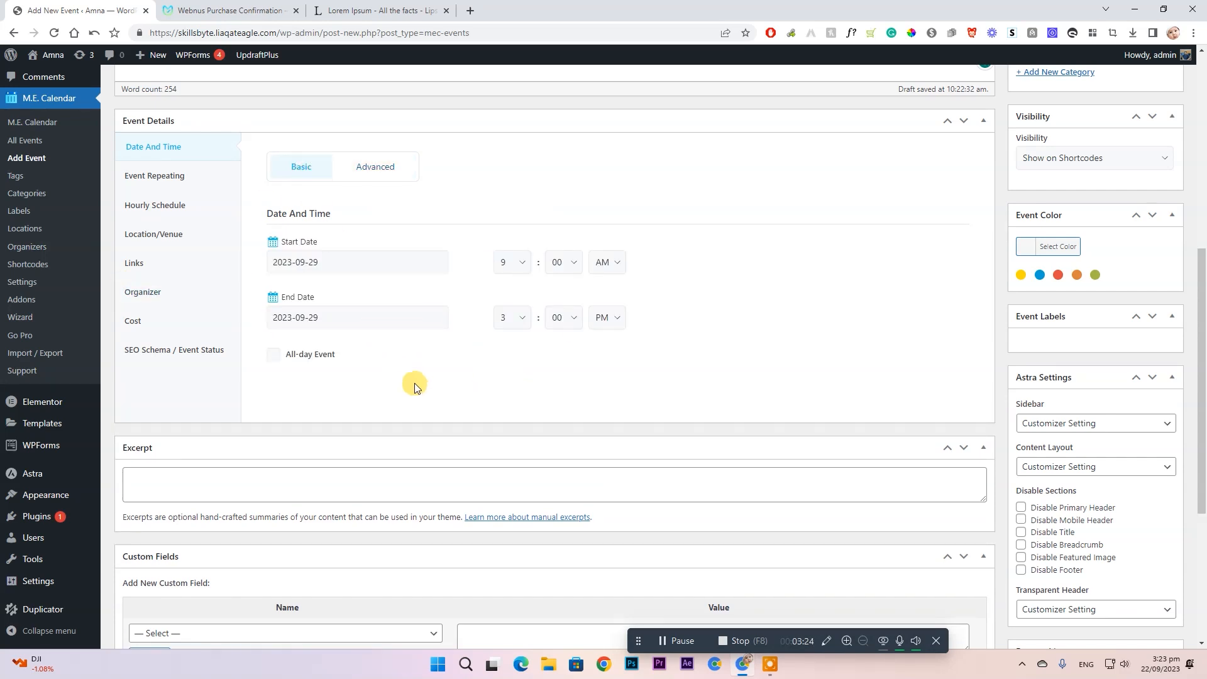
pyautogui.click(149, 182)
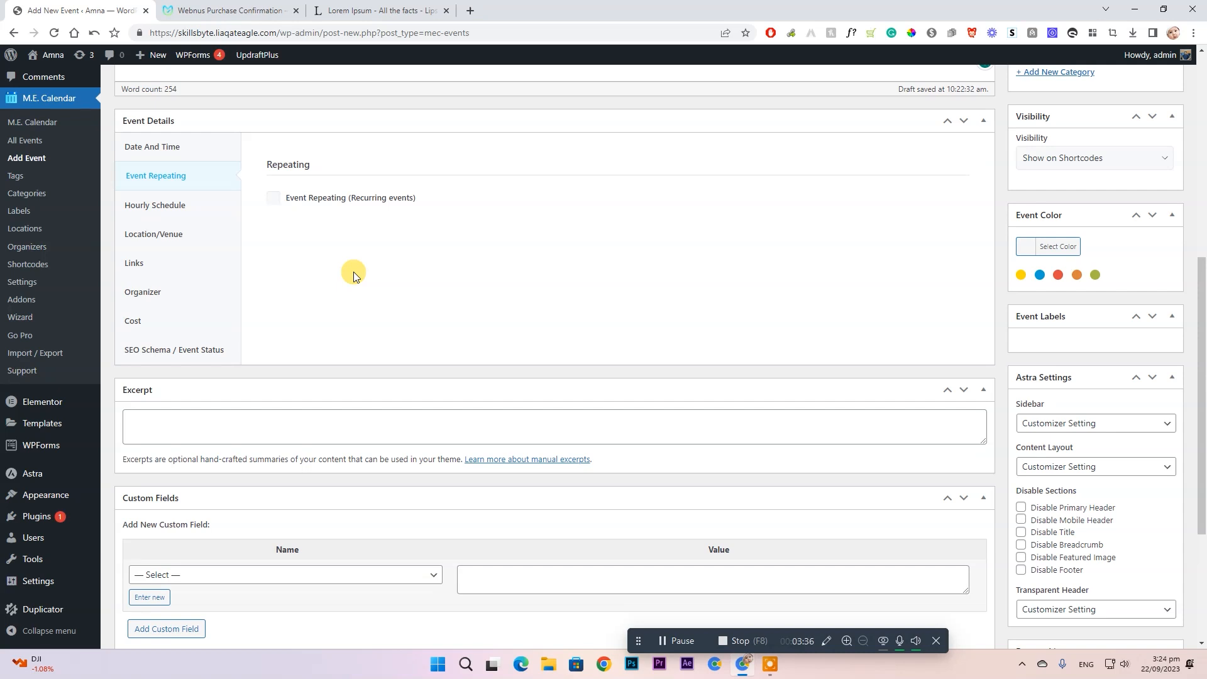
pyautogui.click(274, 198)
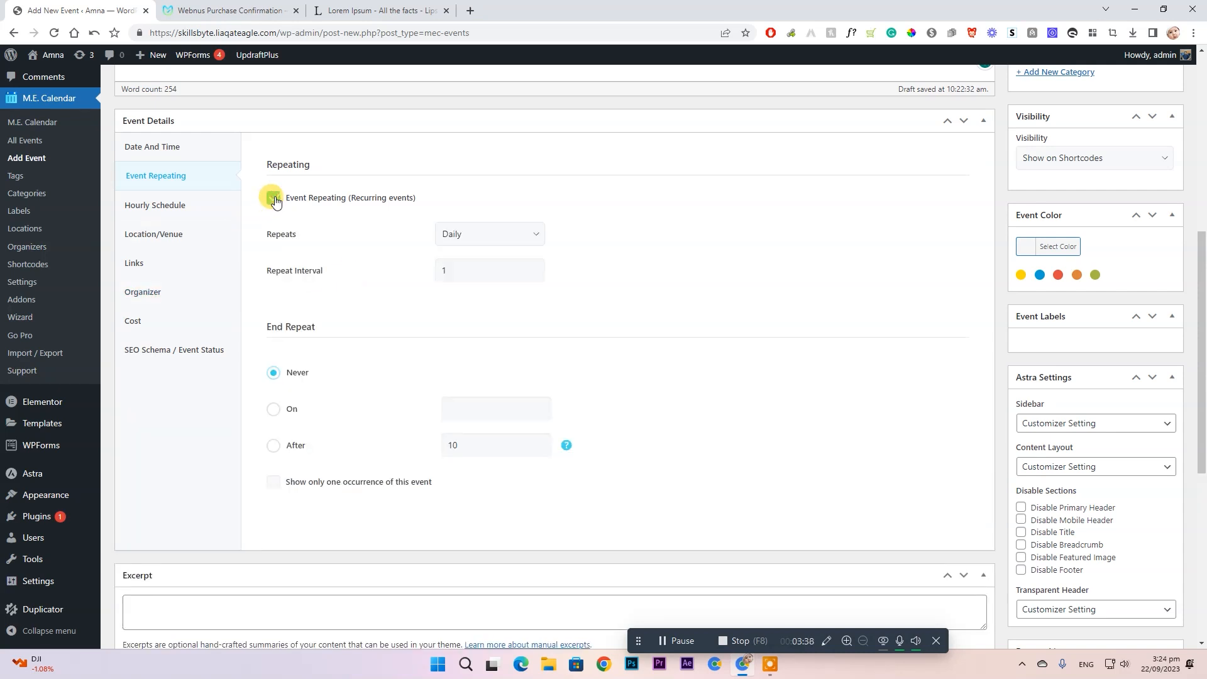
# - After checking the repeat frequencies, untick Event Repeating and go to Hourly Schedule
pyautogui.click(477, 233)
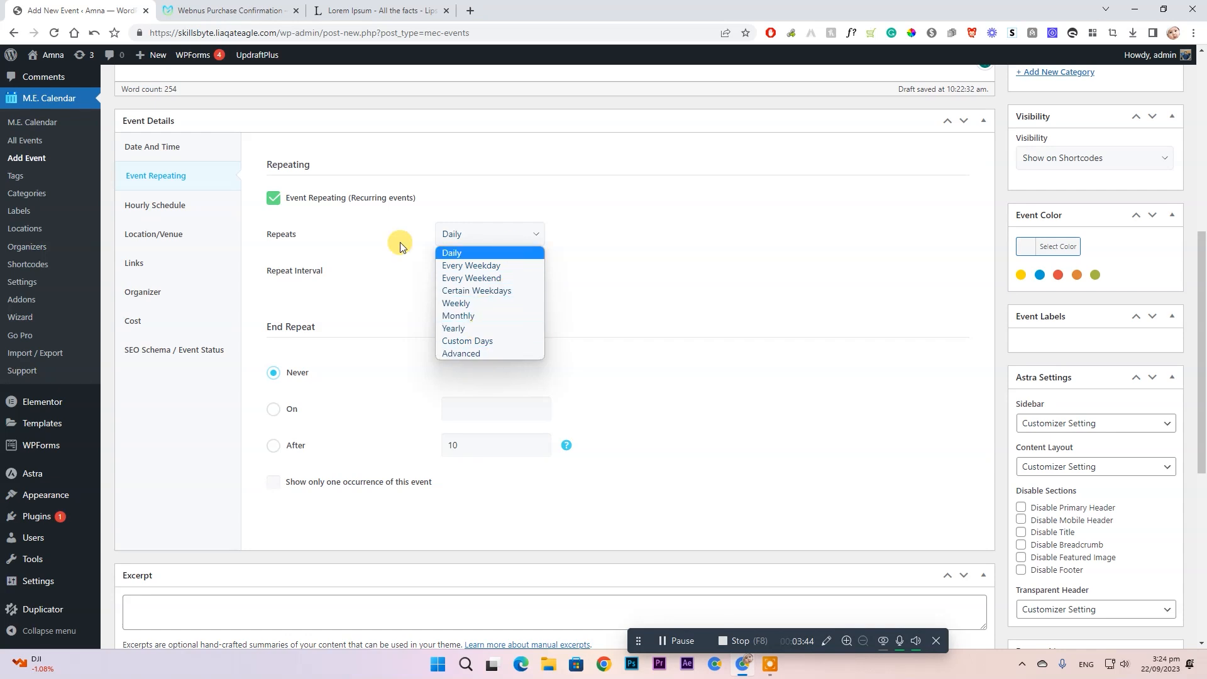
pyautogui.click(276, 200)
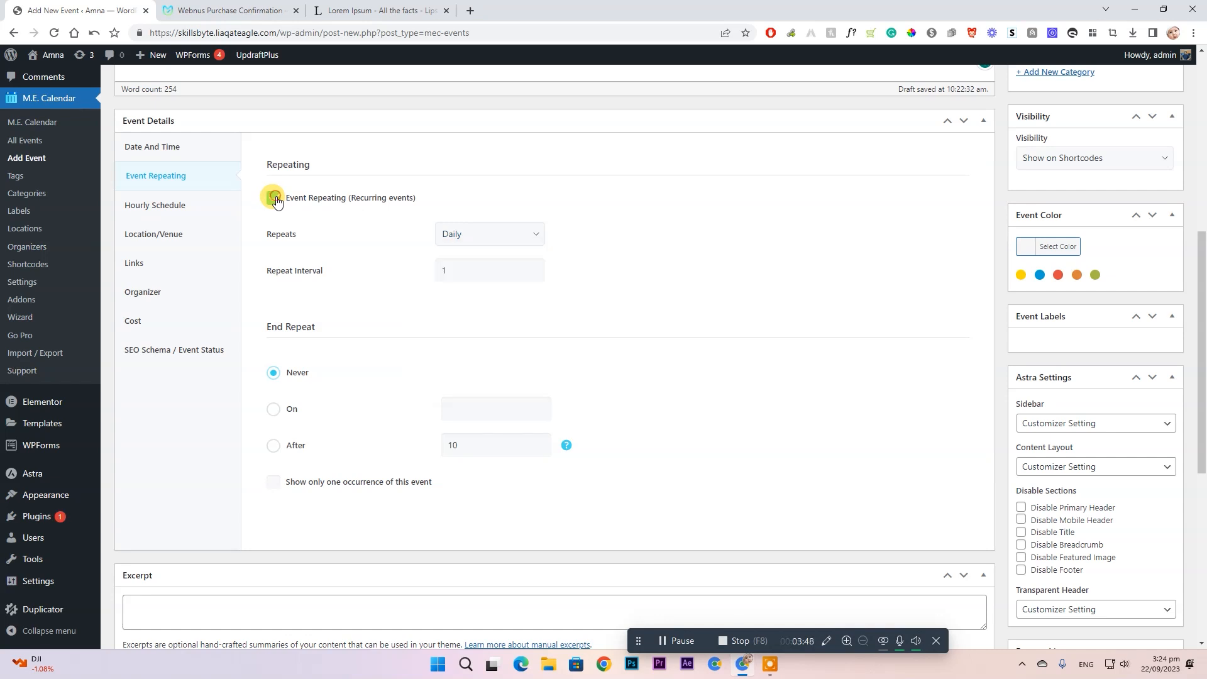
pyautogui.click(274, 199)
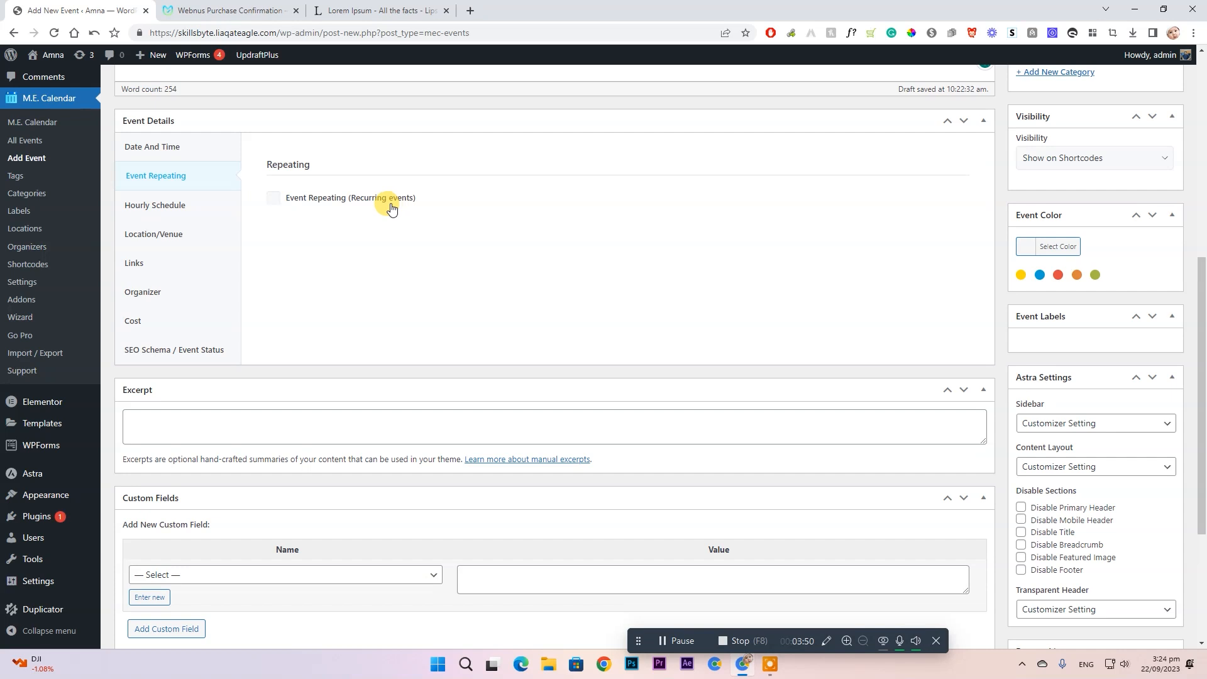
pyautogui.click(169, 217)
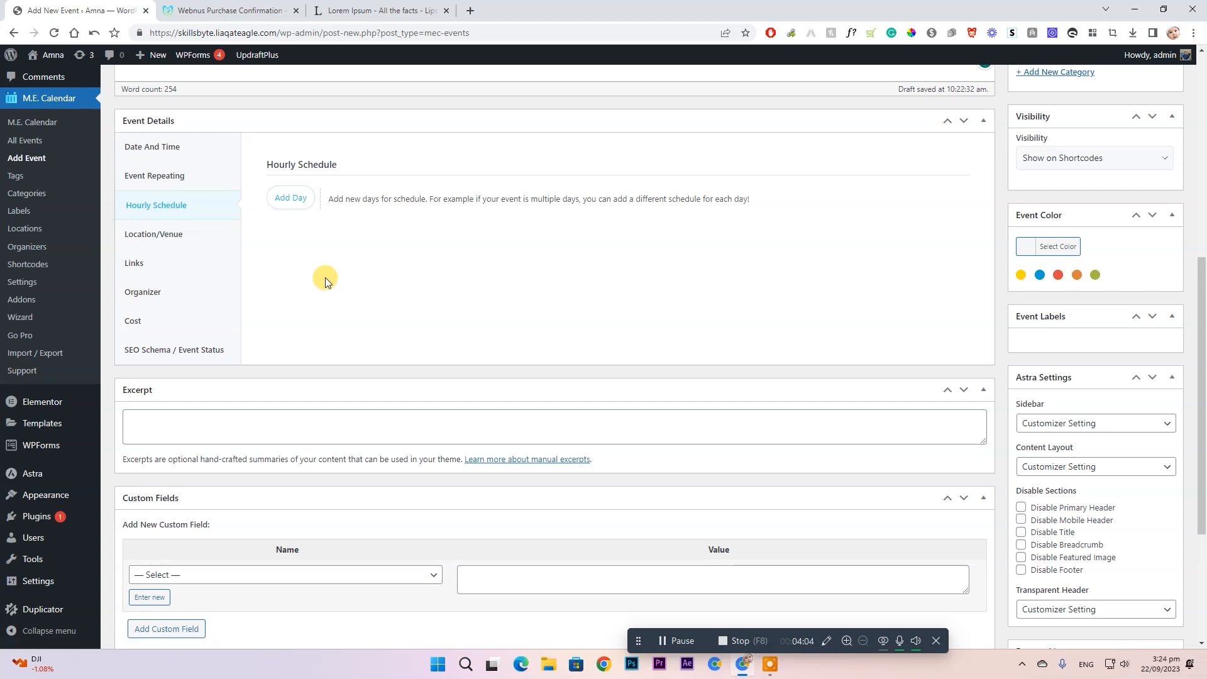
# - Add a schedule day titled 'Event Day'
pyautogui.click(286, 198)
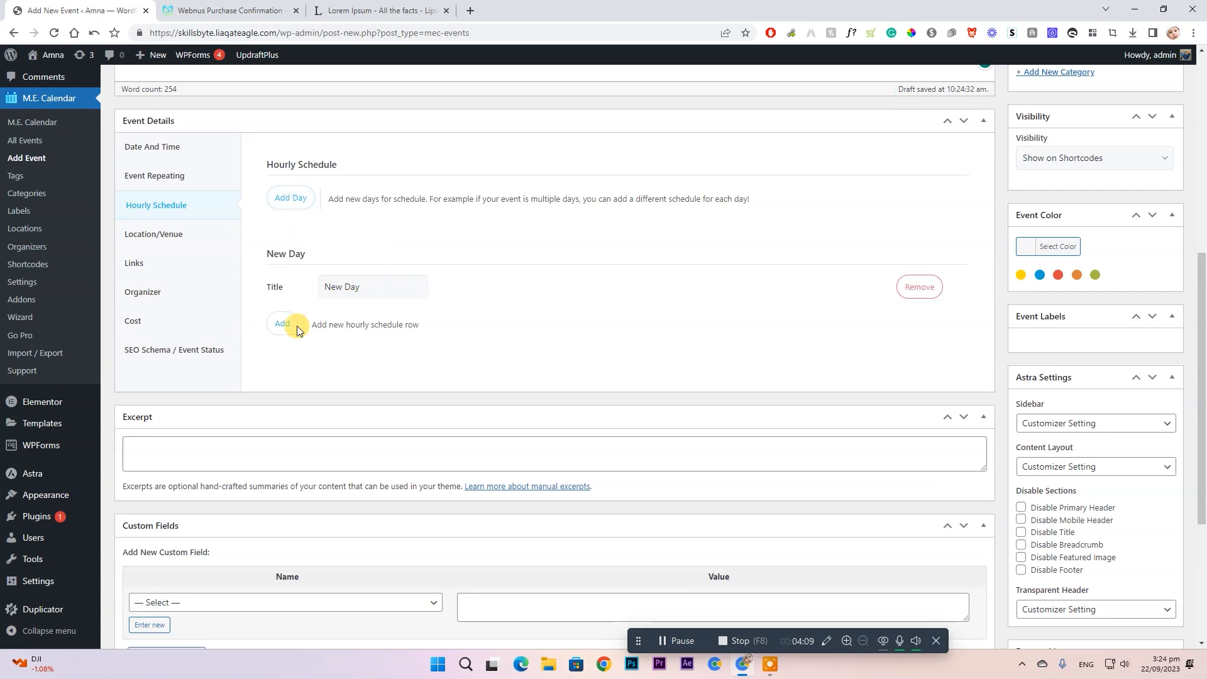
pyautogui.tripleClick(364, 281)
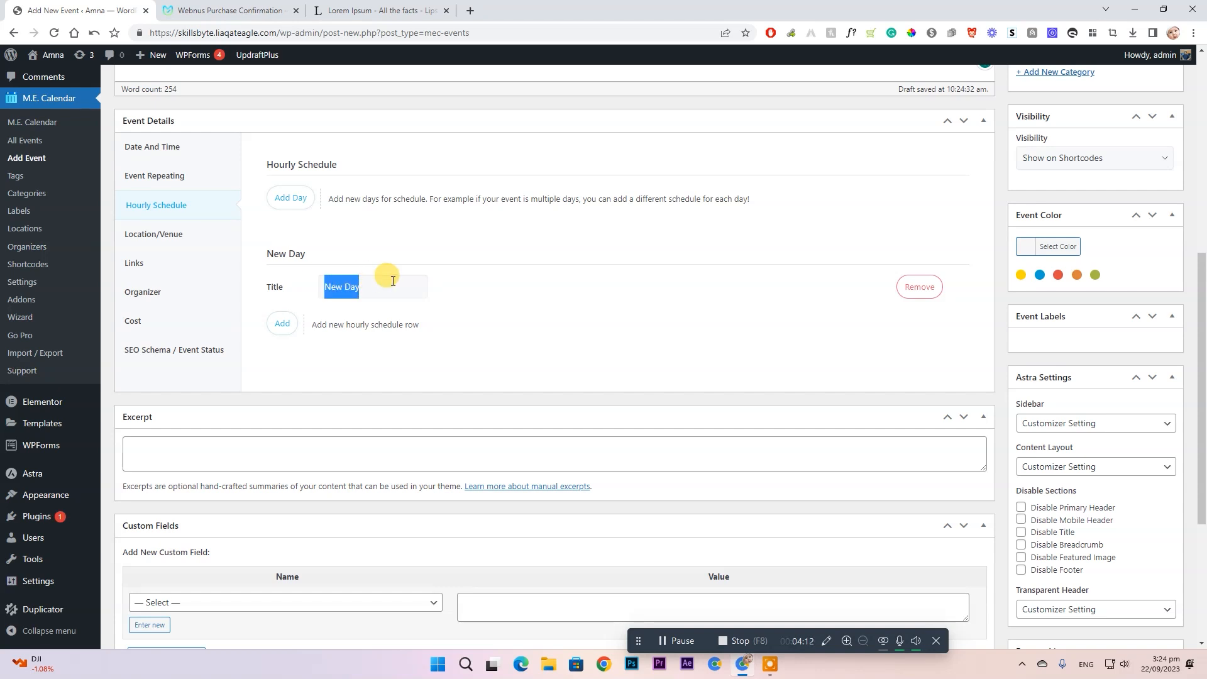
pyautogui.write('Curn')
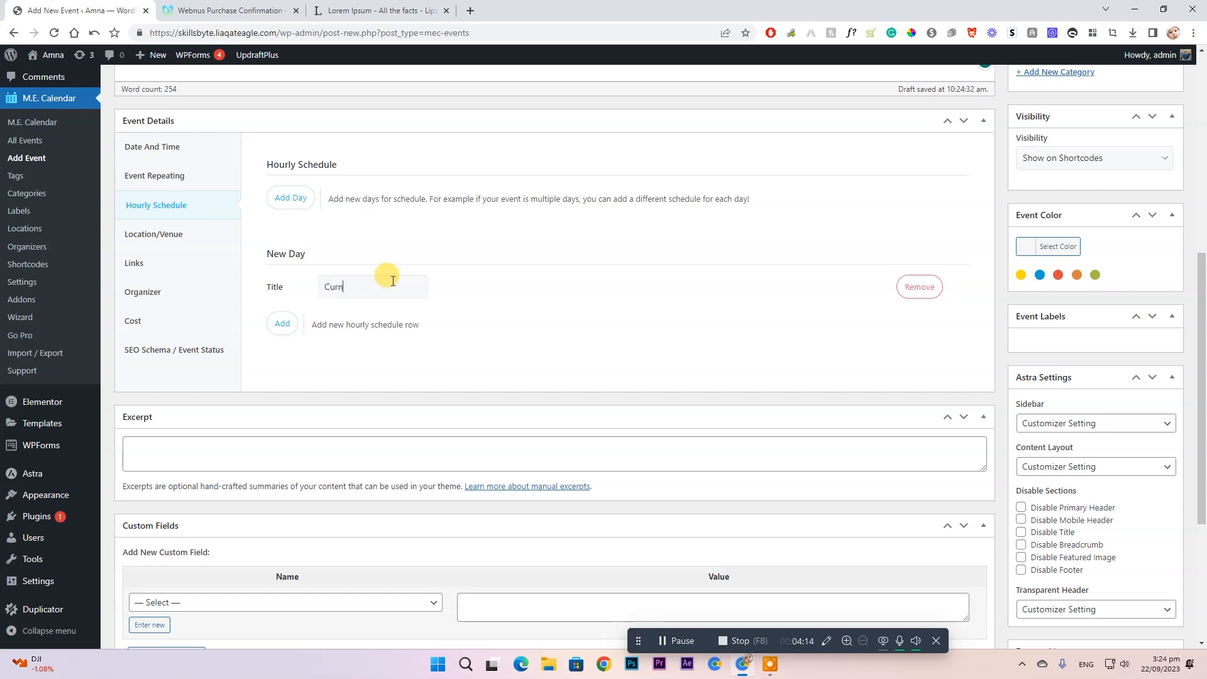
pyautogui.write('Event Day')
# - Add a 9:00–9:10 session titled 'Tilawat e Quran'
pyautogui.click(281, 323)
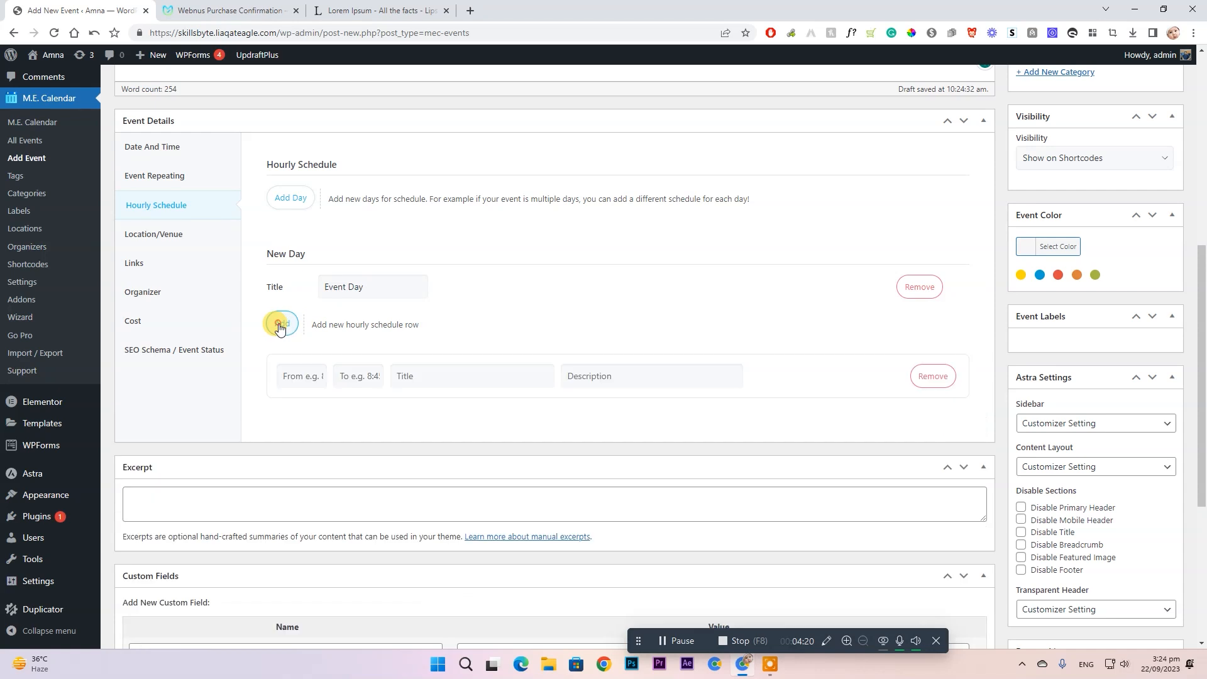
pyautogui.click(304, 377)
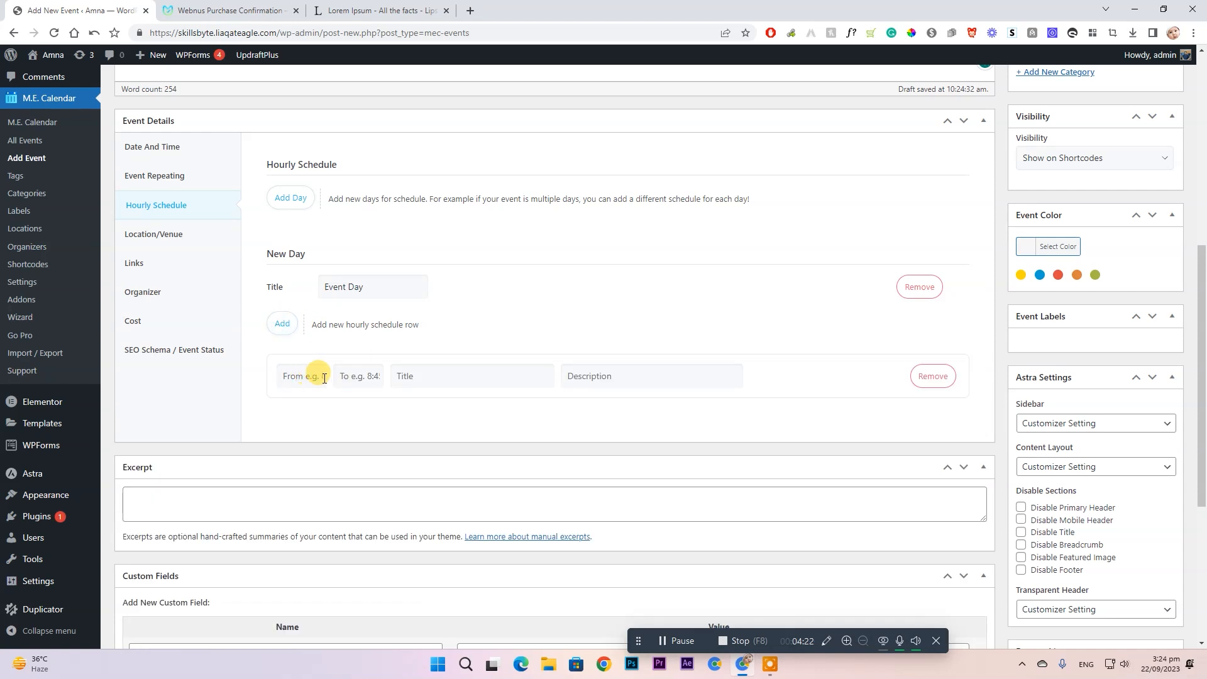
pyautogui.write('9:00')
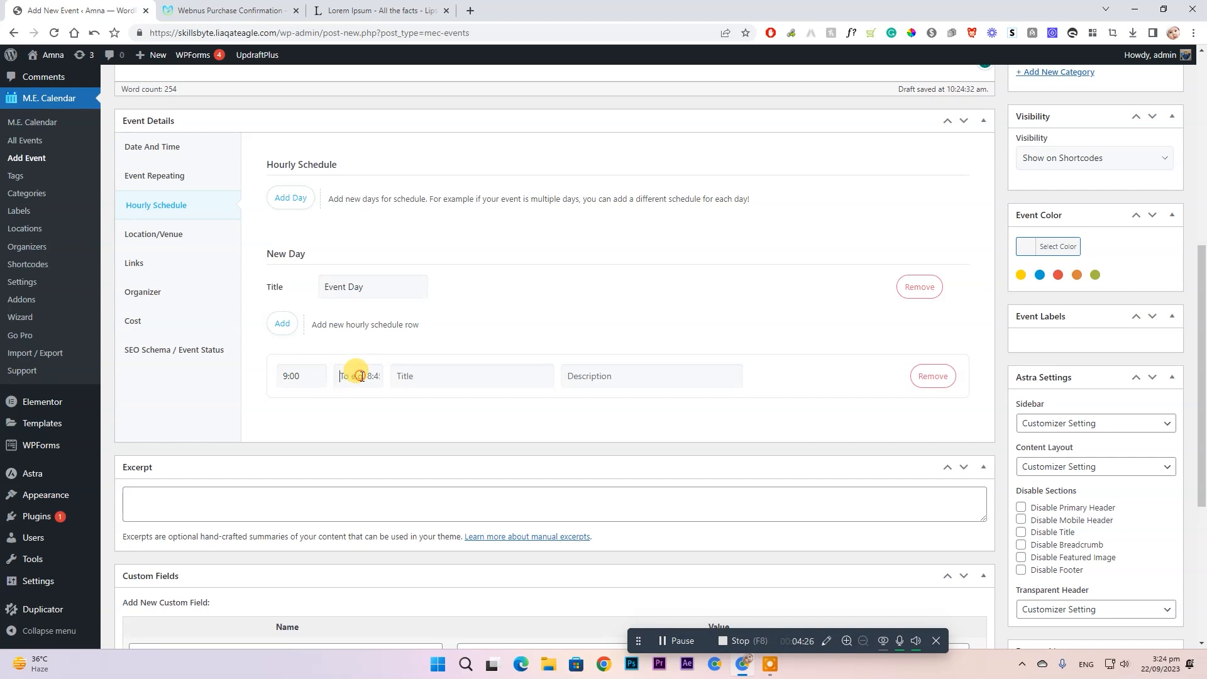
pyautogui.press('Tab')
pyautogui.write('9:10')
pyautogui.click(442, 379)
pyautogui.write('Tilawat e Quran')
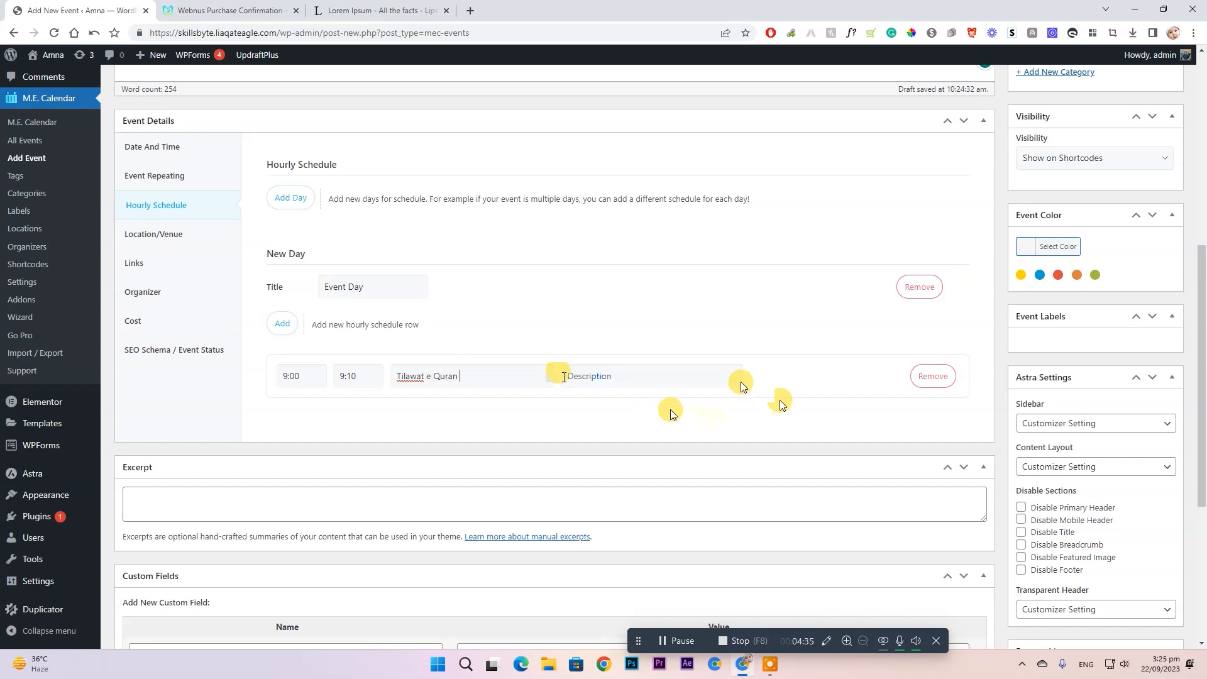
pyautogui.click(689, 376)
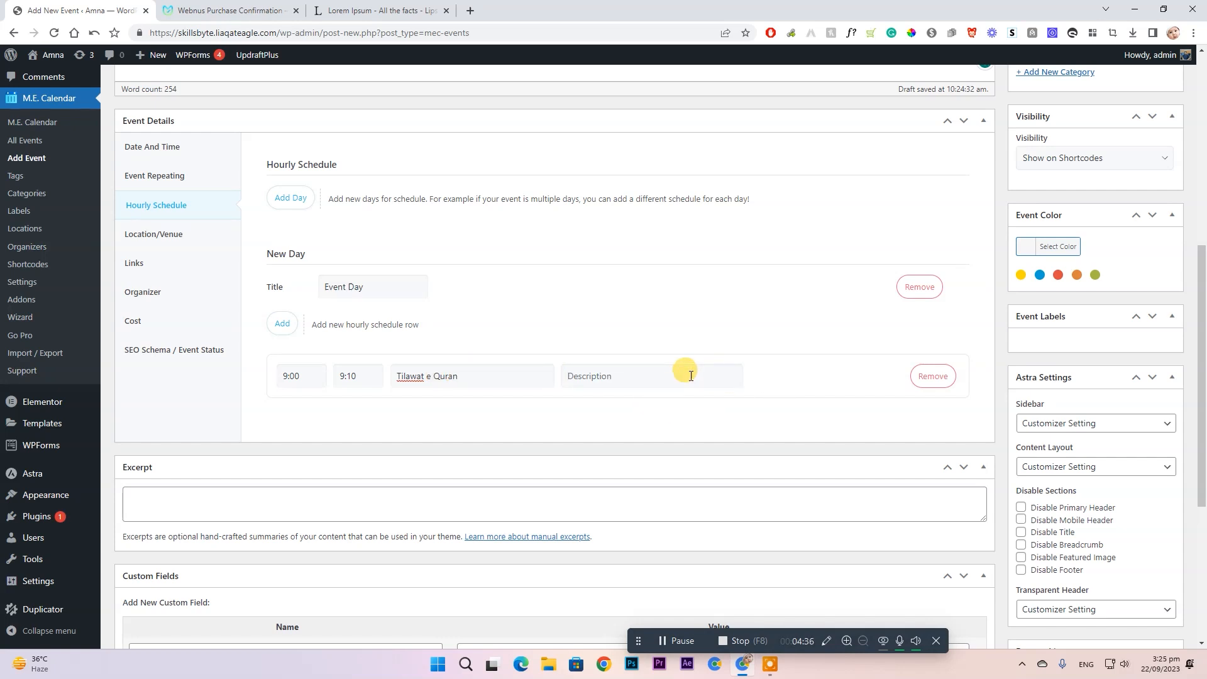
# - Add a second session from 9:10 to 9:30 and start titling it Naat
pyautogui.click(279, 321)
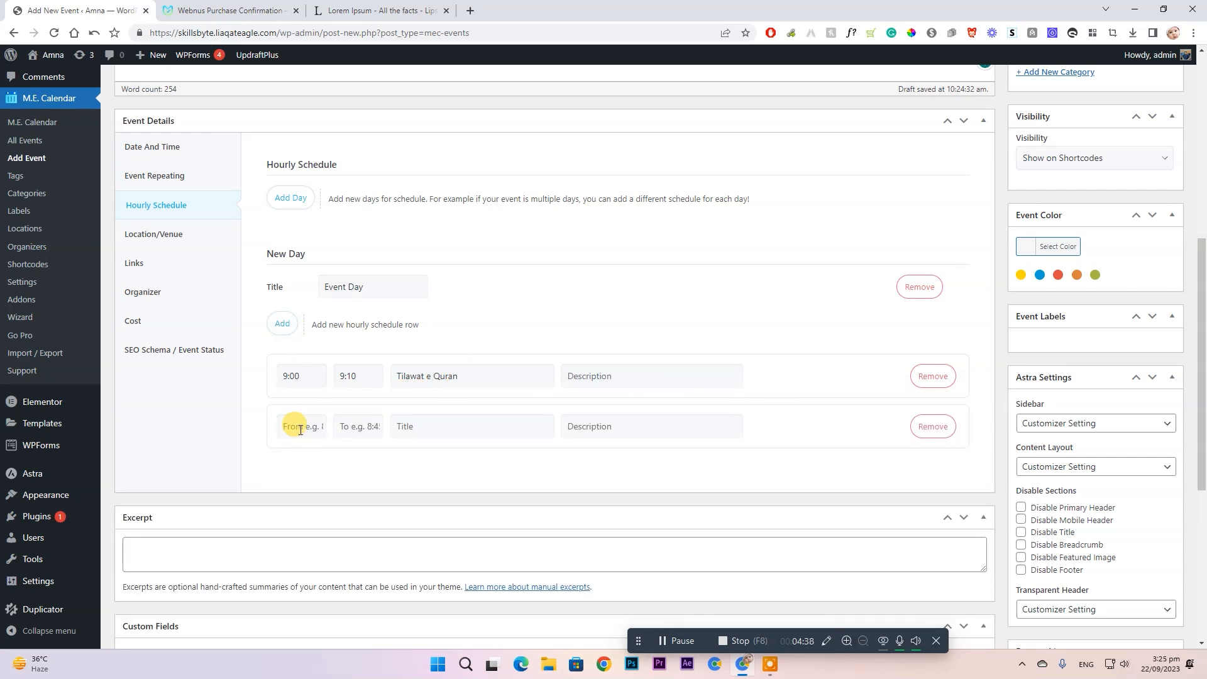
pyautogui.write('9:10')
pyautogui.click(362, 428)
pyautogui.write('9')
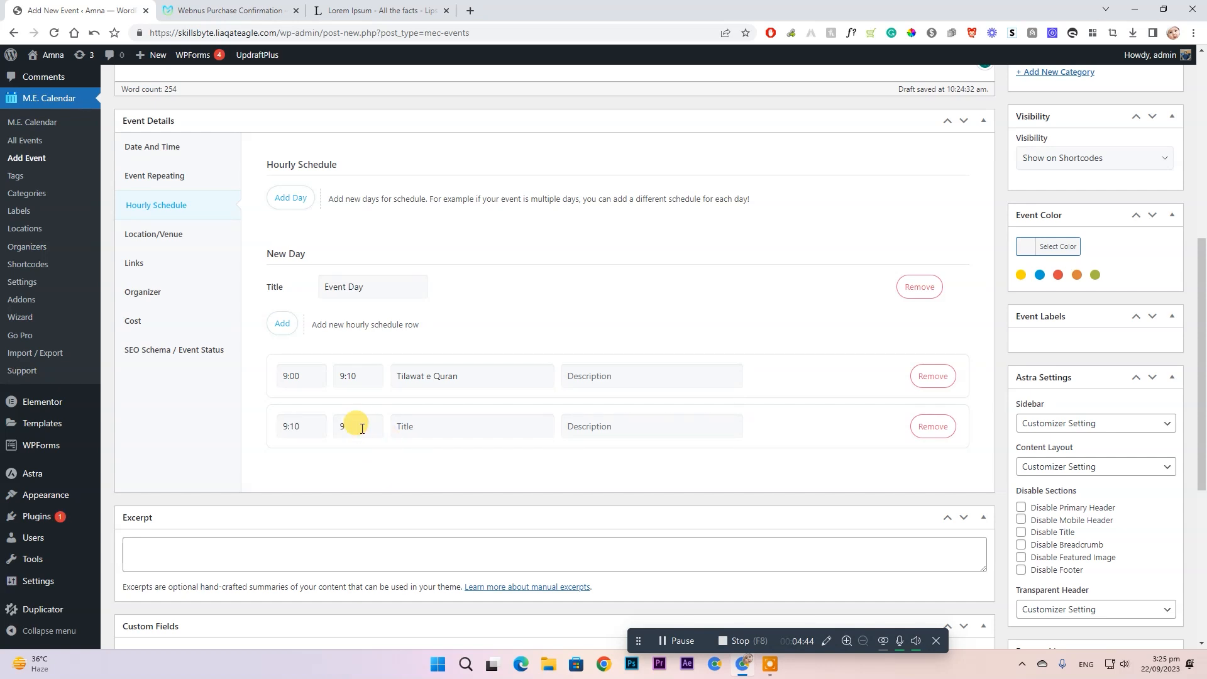
pyautogui.write(':30')
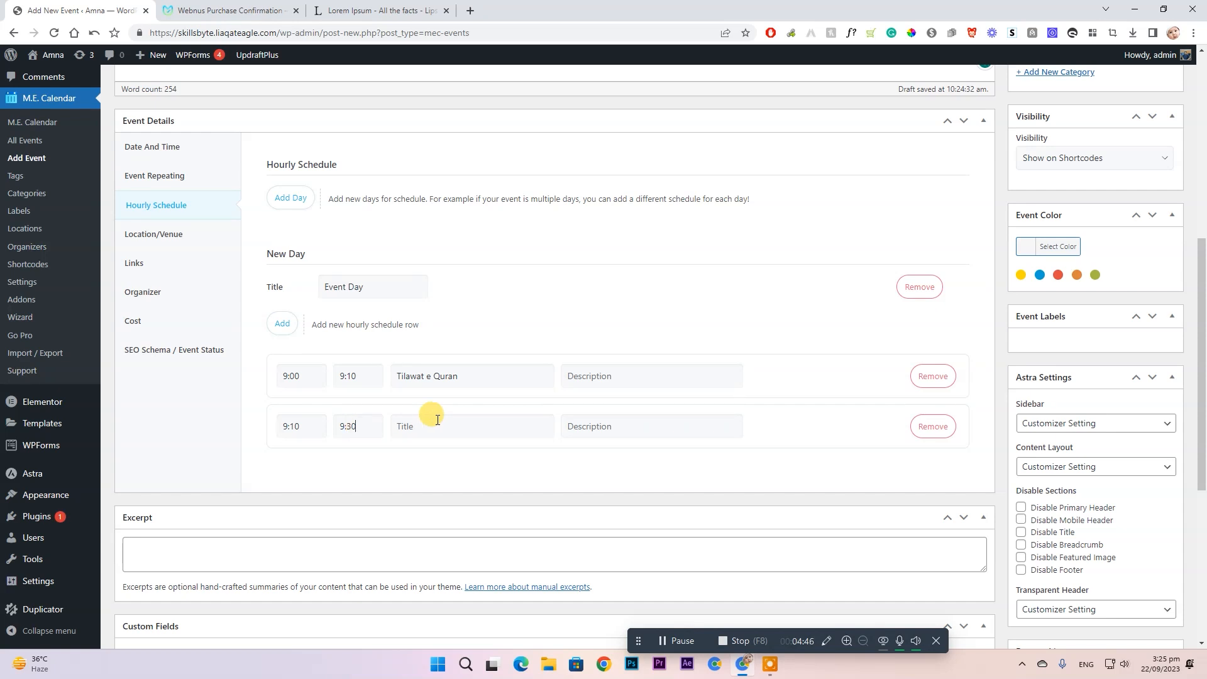
pyautogui.click(482, 428)
pyautogui.write('Na')
pyautogui.press('BackSpace')
pyautogui.press('BackSpace')
# - Finish the 'Naat' title and add a 9:30–12:00 Workshop session
pyautogui.write('t')
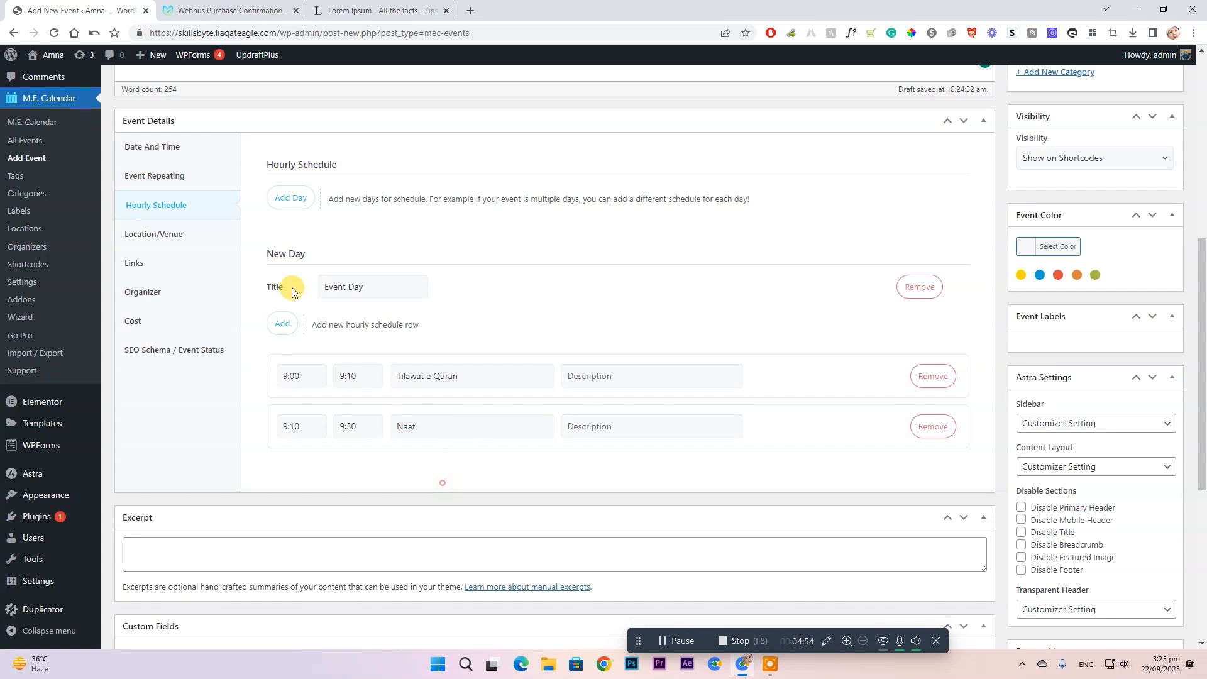
pyautogui.click(283, 324)
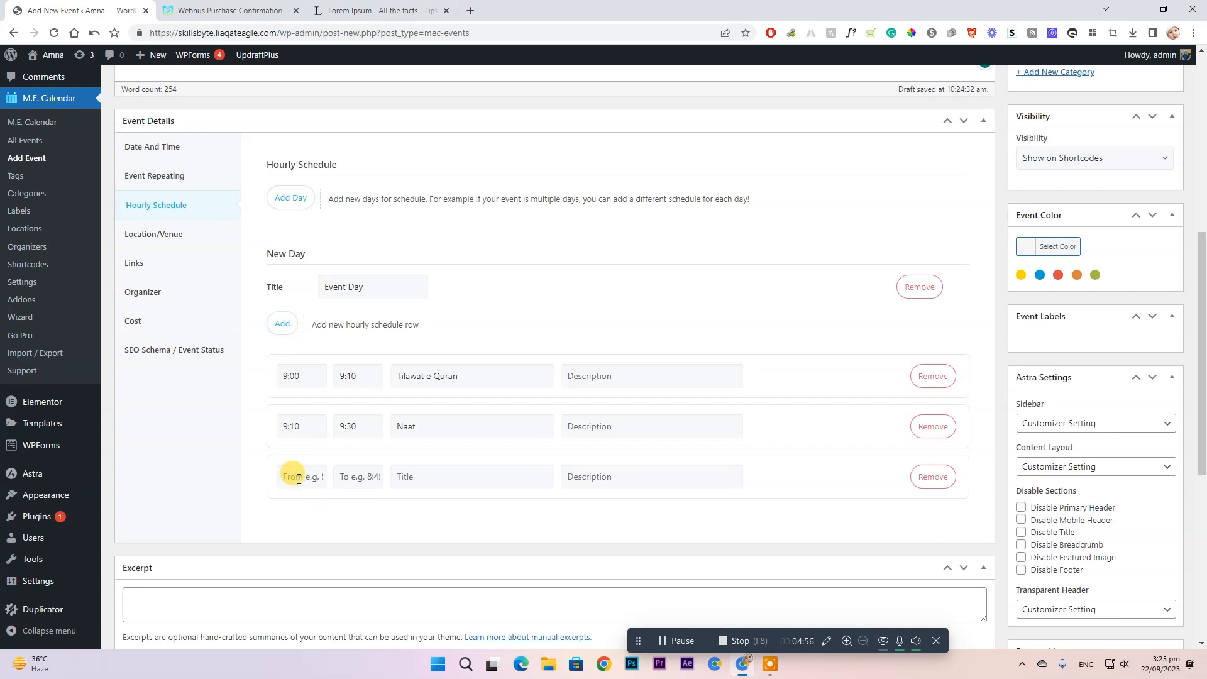
pyautogui.write('9:30')
pyautogui.click(357, 476)
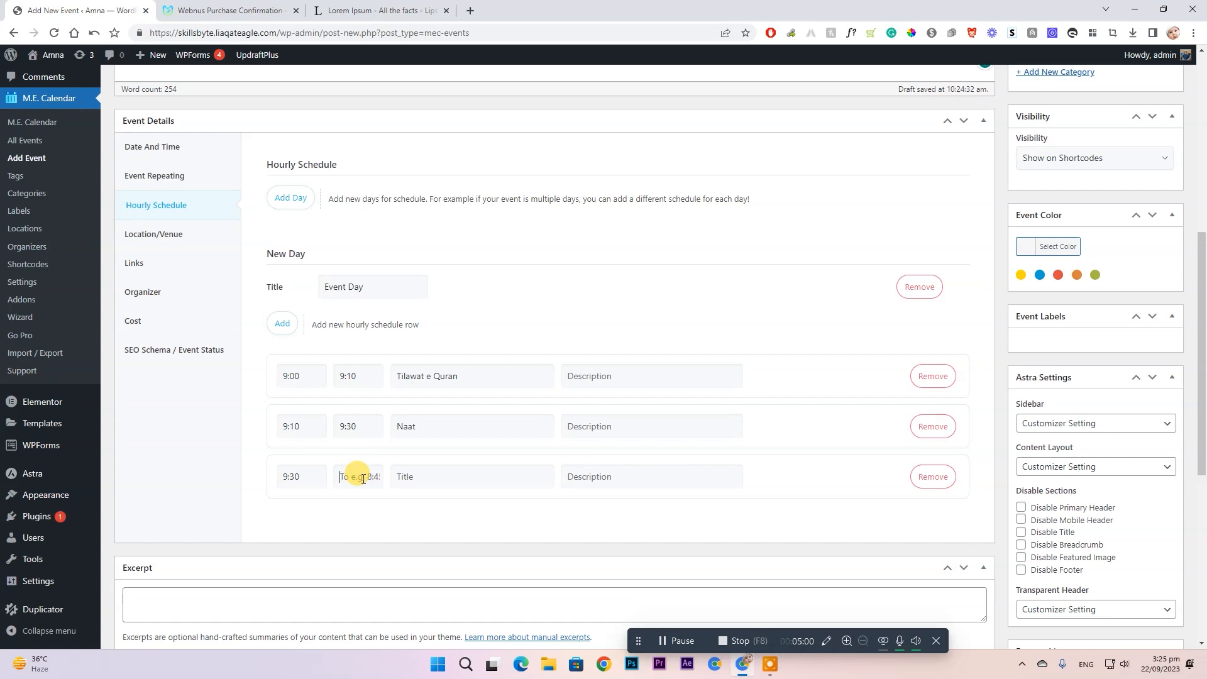
pyautogui.write('12:00')
pyautogui.click(505, 482)
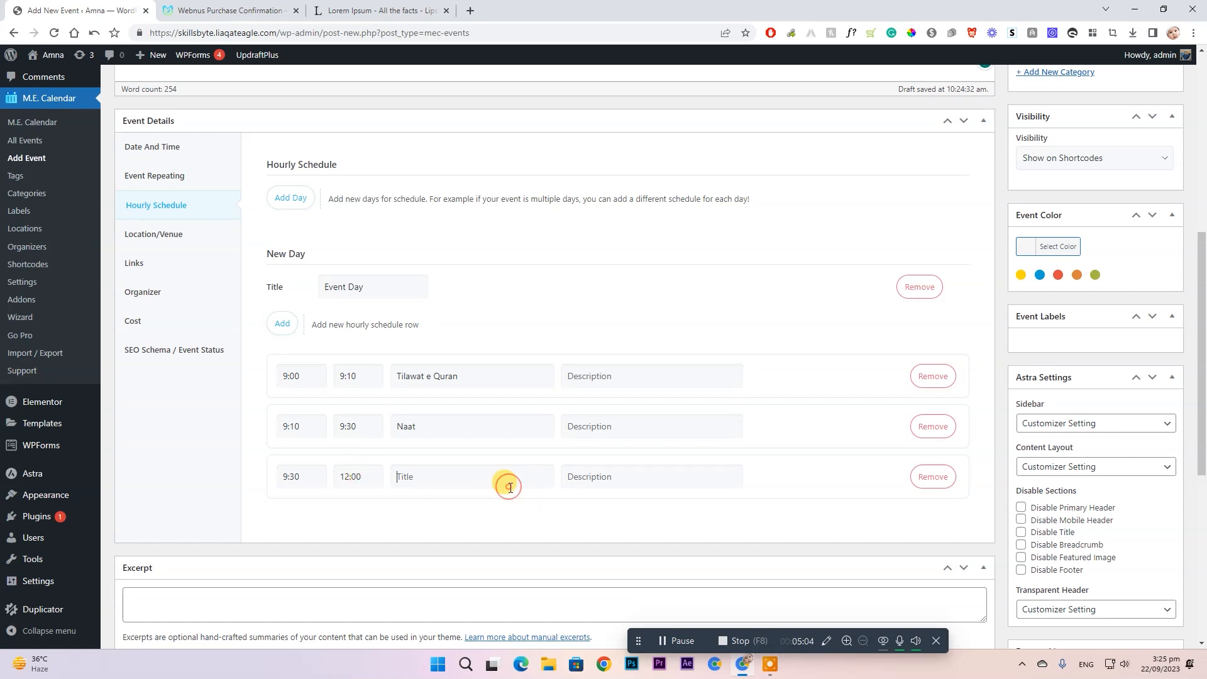
pyautogui.write('Workshop')
# - Add a 12:00–02:00 Lunch Break session
pyautogui.click(280, 321)
pyautogui.click(294, 532)
pyautogui.write('12:00')
pyautogui.click(372, 537)
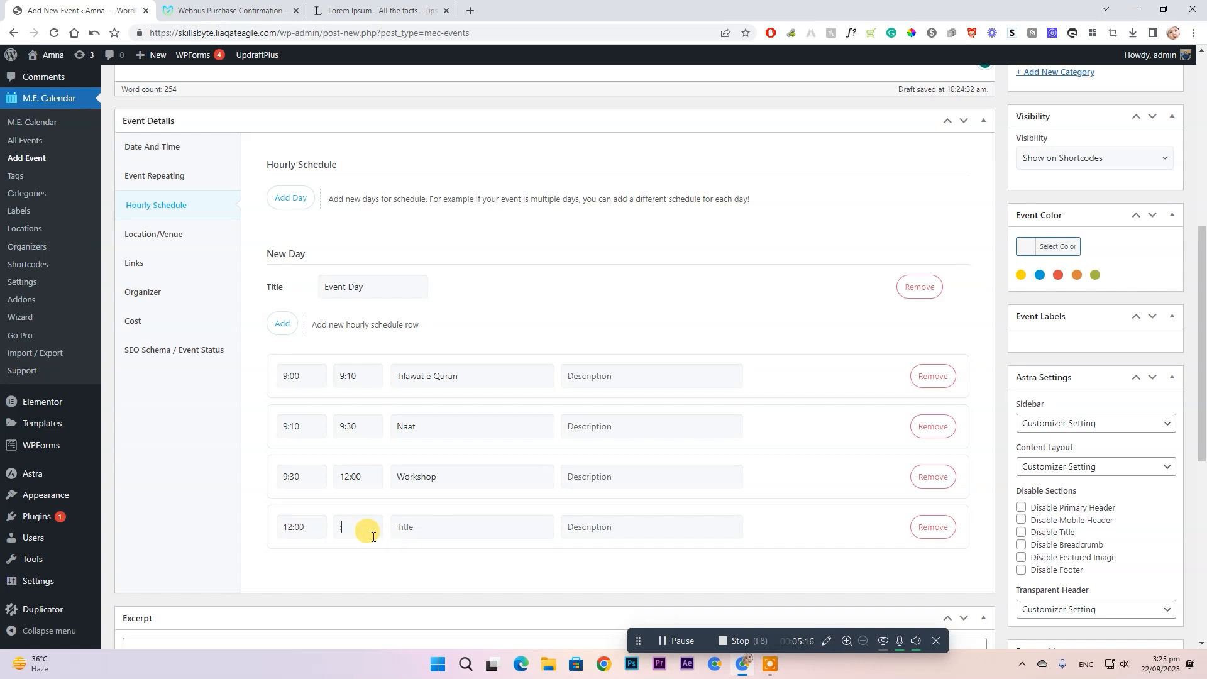
pyautogui.write('02:00')
pyautogui.click(452, 527)
pyautogui.write('Lunch Break')
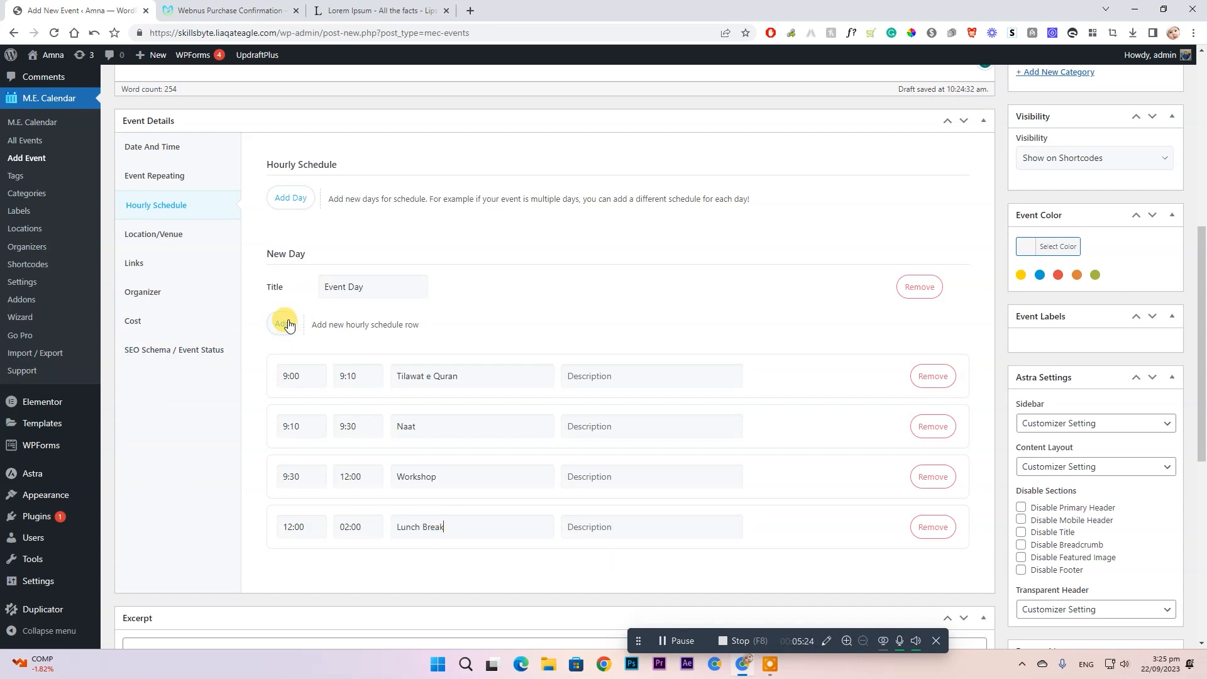
# - Add a fifth, untitled session timed 02:00–03:00
pyautogui.click(289, 325)
pyautogui.click(299, 577)
pyautogui.write('02:')
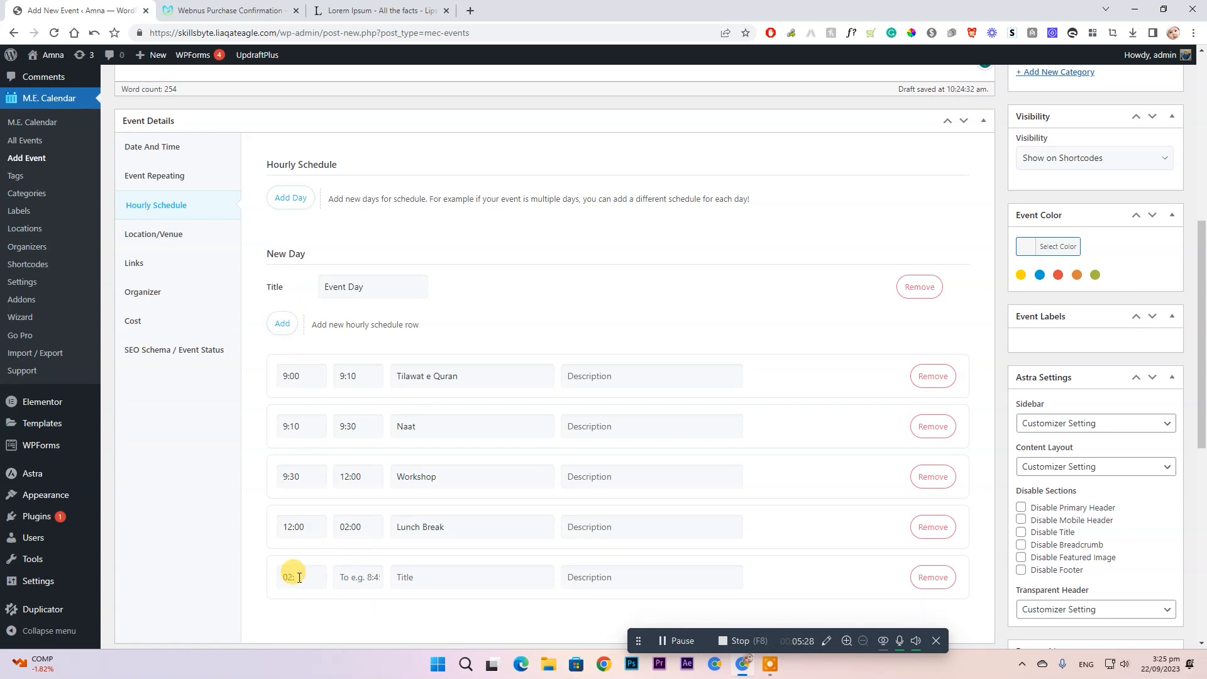
pyautogui.click(359, 574)
pyautogui.write('03:00')
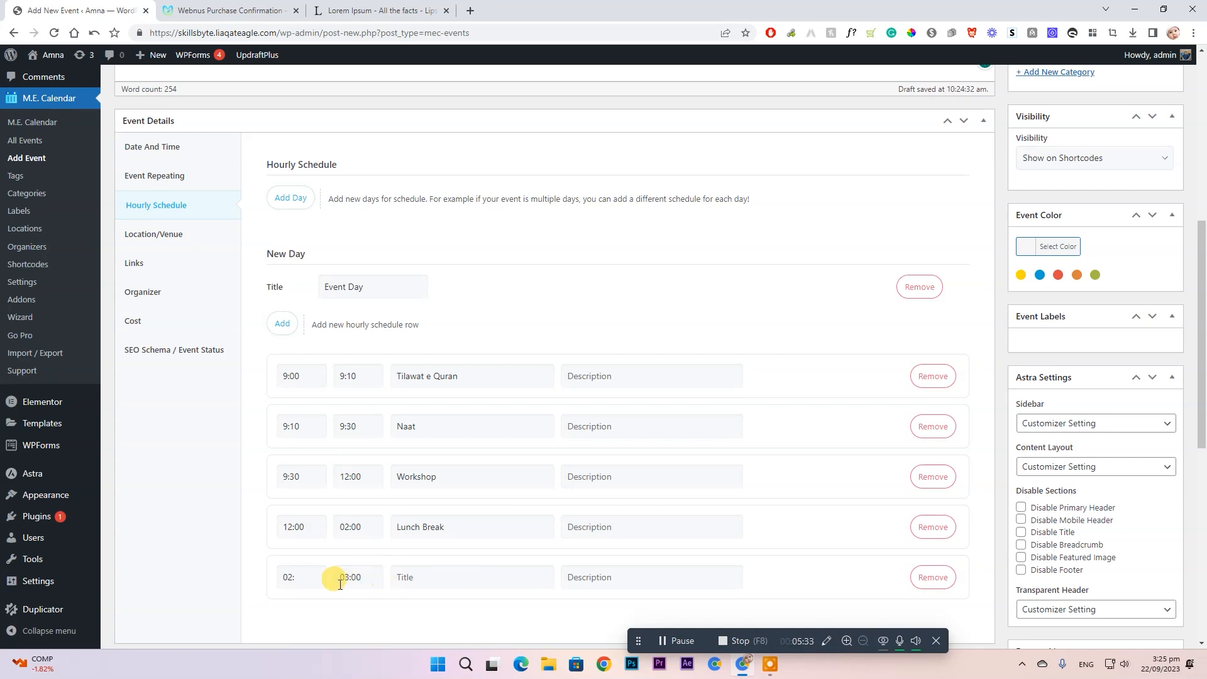
pyautogui.click(304, 577)
pyautogui.write('00')
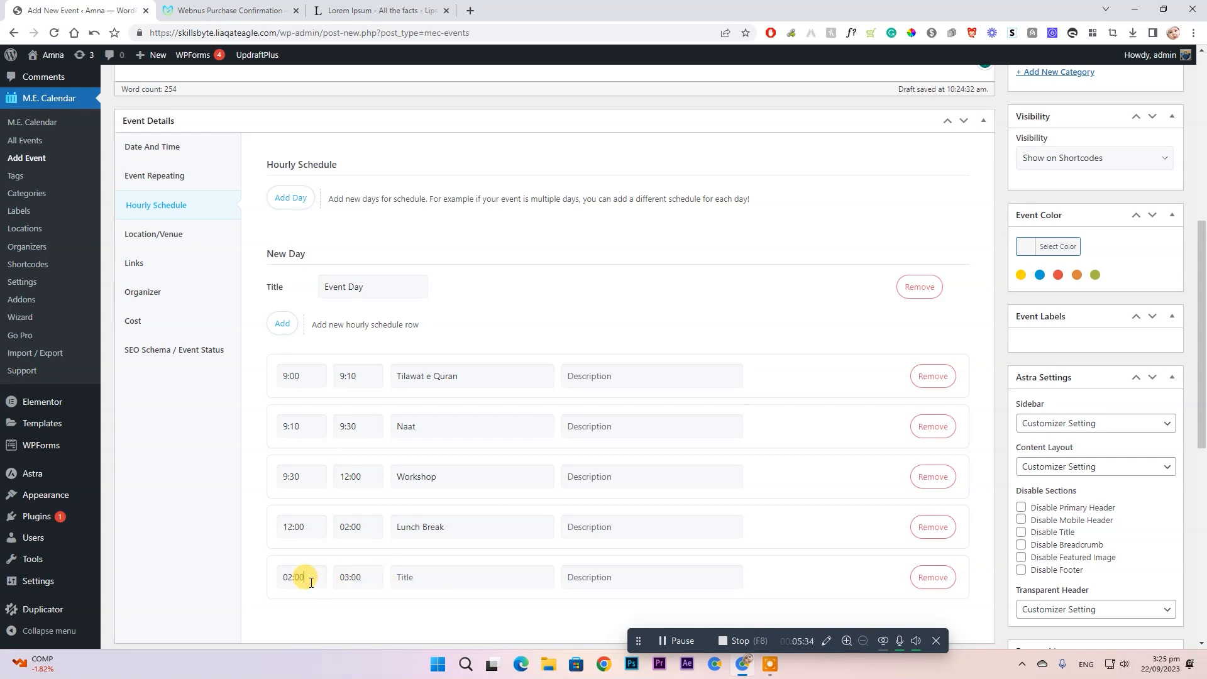
# - Append AM to the start and end times of the first two schedule rows
pyautogui.click(310, 373)
pyautogui.write('AM')
pyautogui.click(368, 376)
pyautogui.write('AM')
pyautogui.click(318, 426)
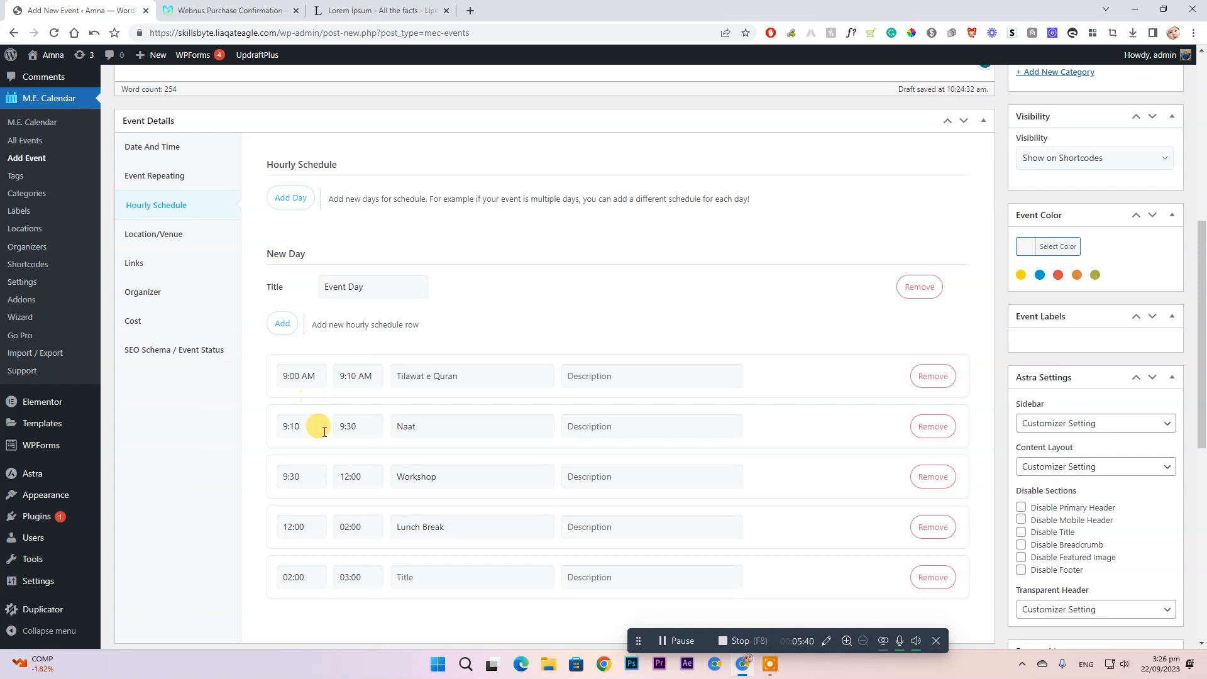
pyautogui.write('AM')
pyautogui.click(363, 429)
pyautogui.write('Am')
# - Mark the third row Am to PM, and give the fourth row a Pm start and 02:00 end
pyautogui.click(322, 473)
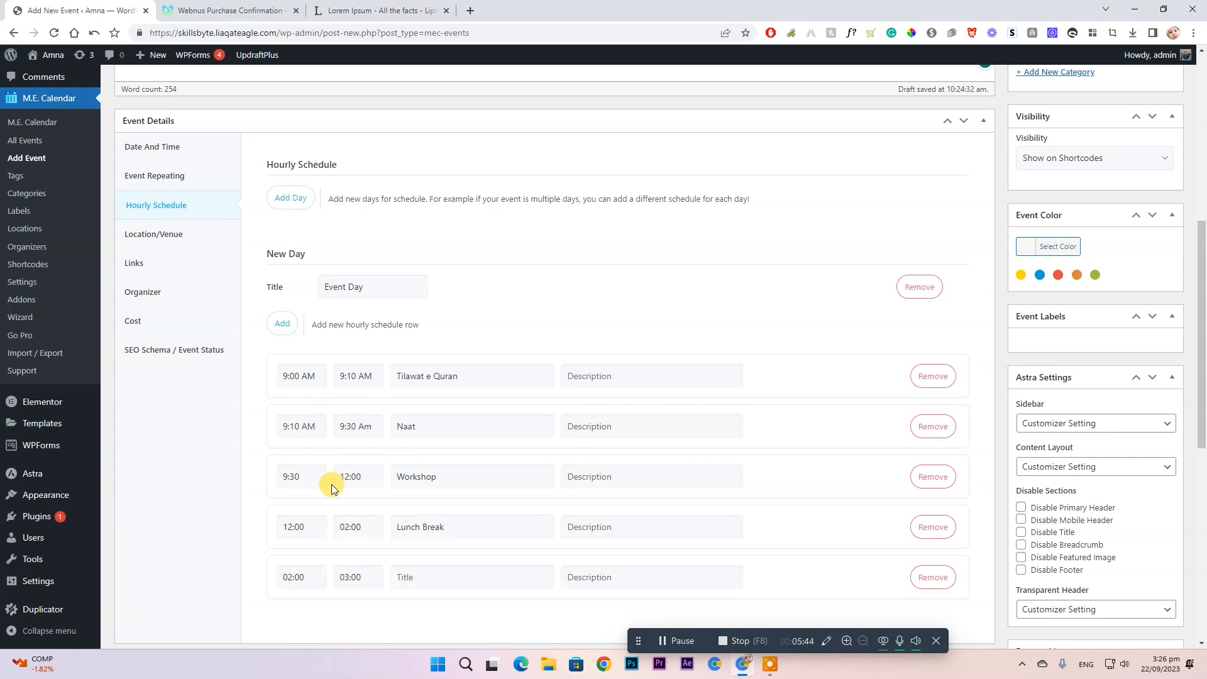
pyautogui.write('Am')
pyautogui.click(376, 476)
pyautogui.write('PM')
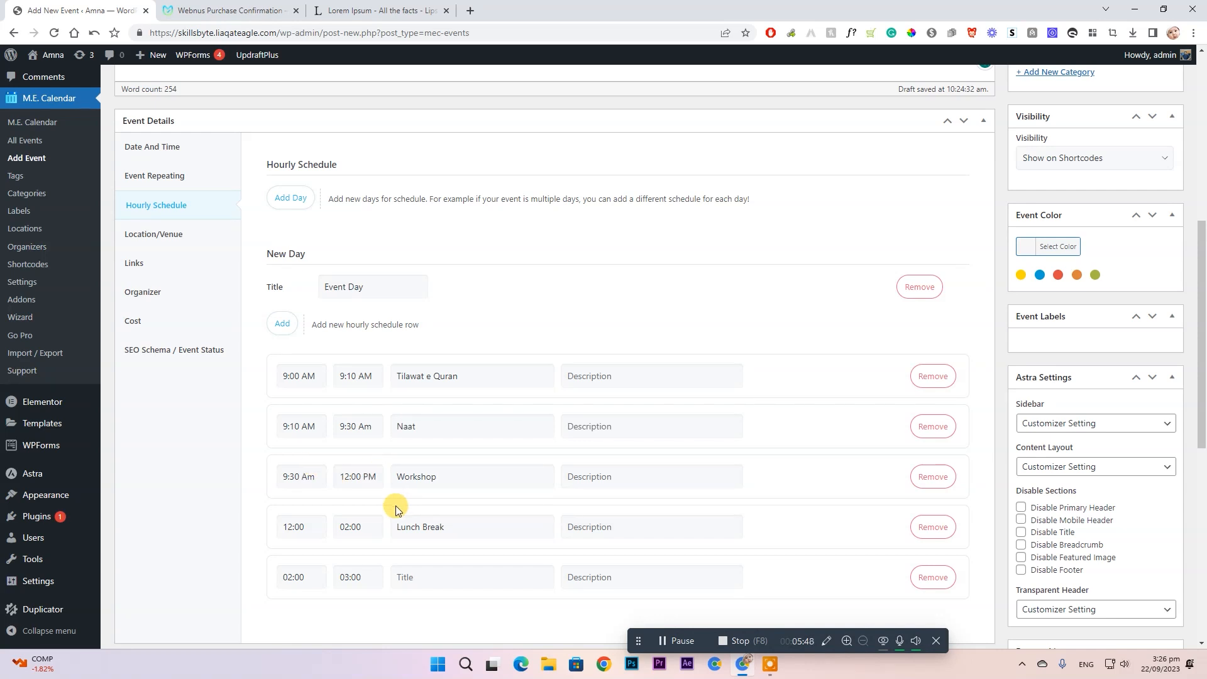
pyautogui.click(312, 522)
pyautogui.write('Pm')
pyautogui.doubleClick(373, 527)
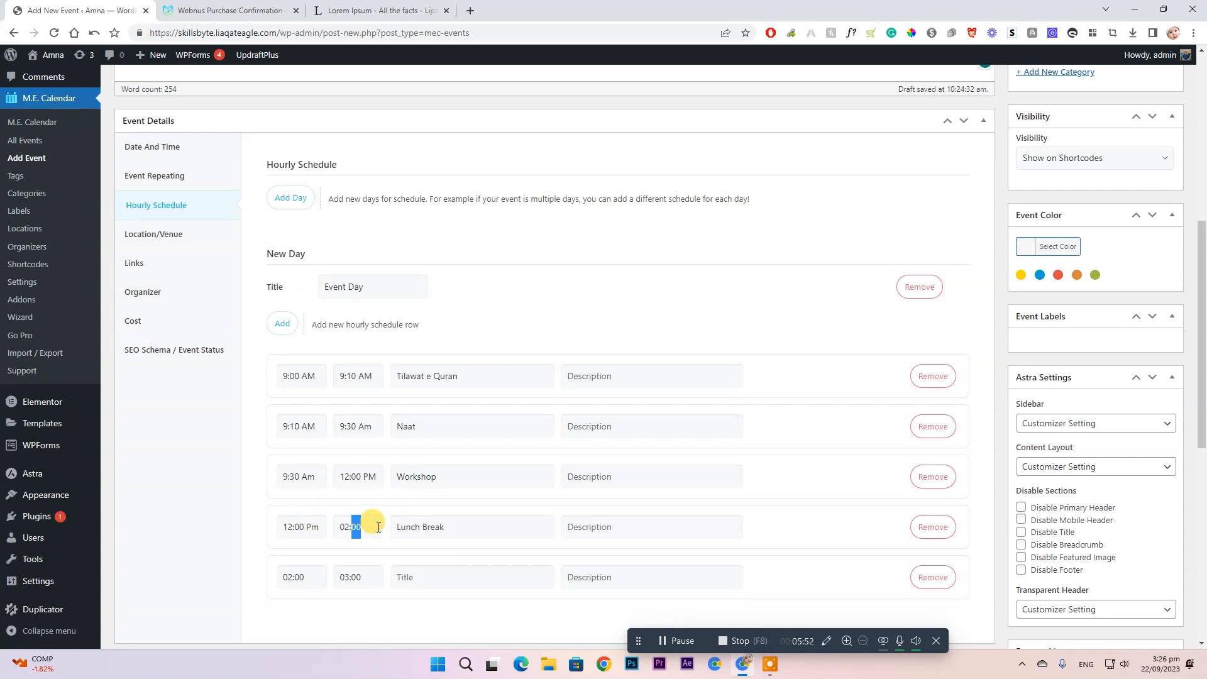
pyautogui.click(378, 527)
# - Title the fifth row, 02:00 PM–03:00 PM, as QNA
pyautogui.doubleClick(321, 576)
pyautogui.click(324, 577)
pyautogui.write('Pm')
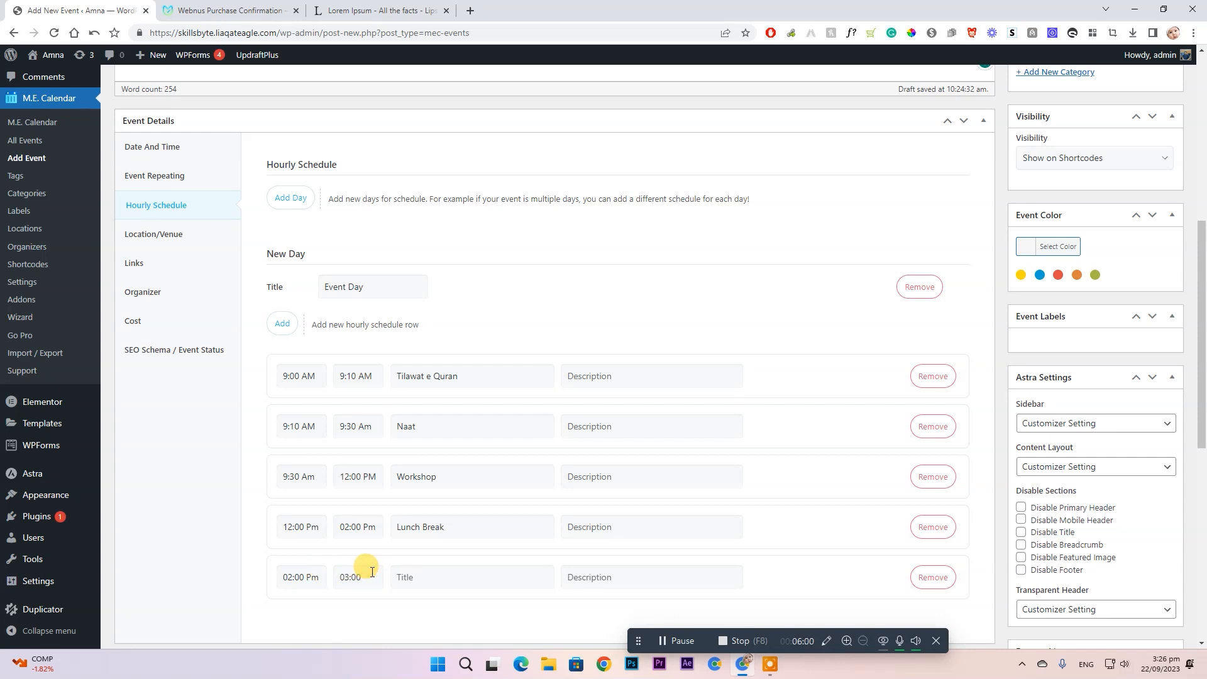
pyautogui.click(434, 569)
pyautogui.write('QNA')
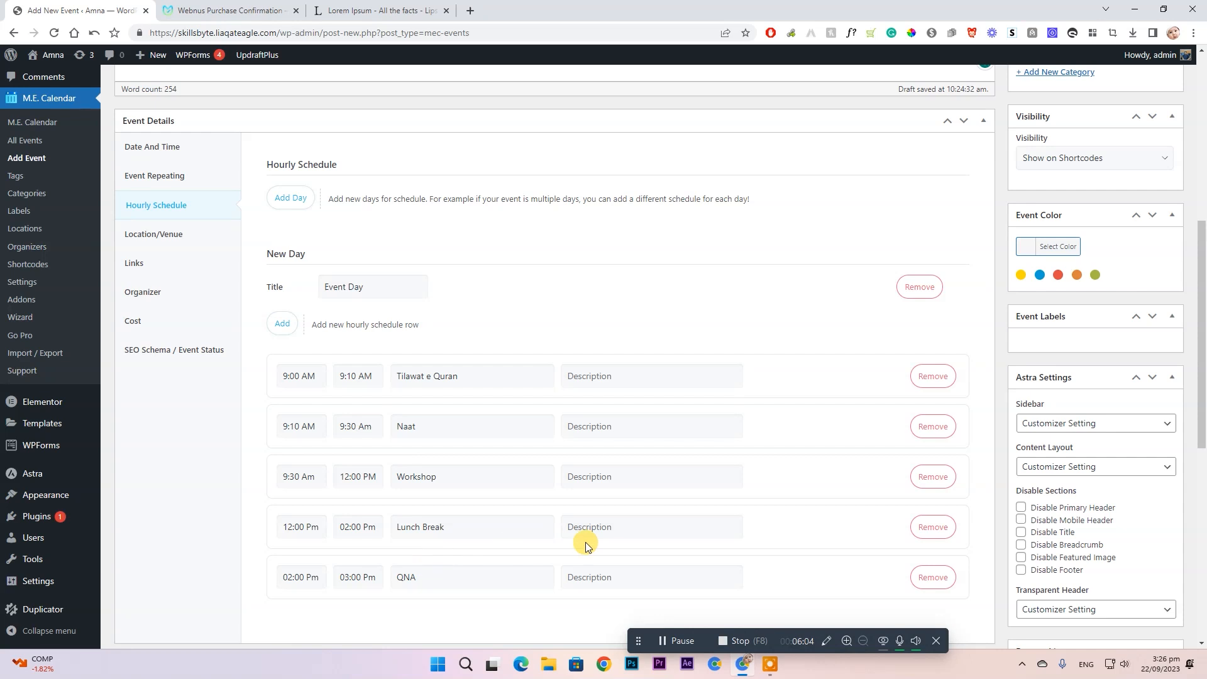
pyautogui.scroll(-2, 684, 306)
pyautogui.scroll(-2, 486, 211)
pyautogui.scroll(3, 529, 176)
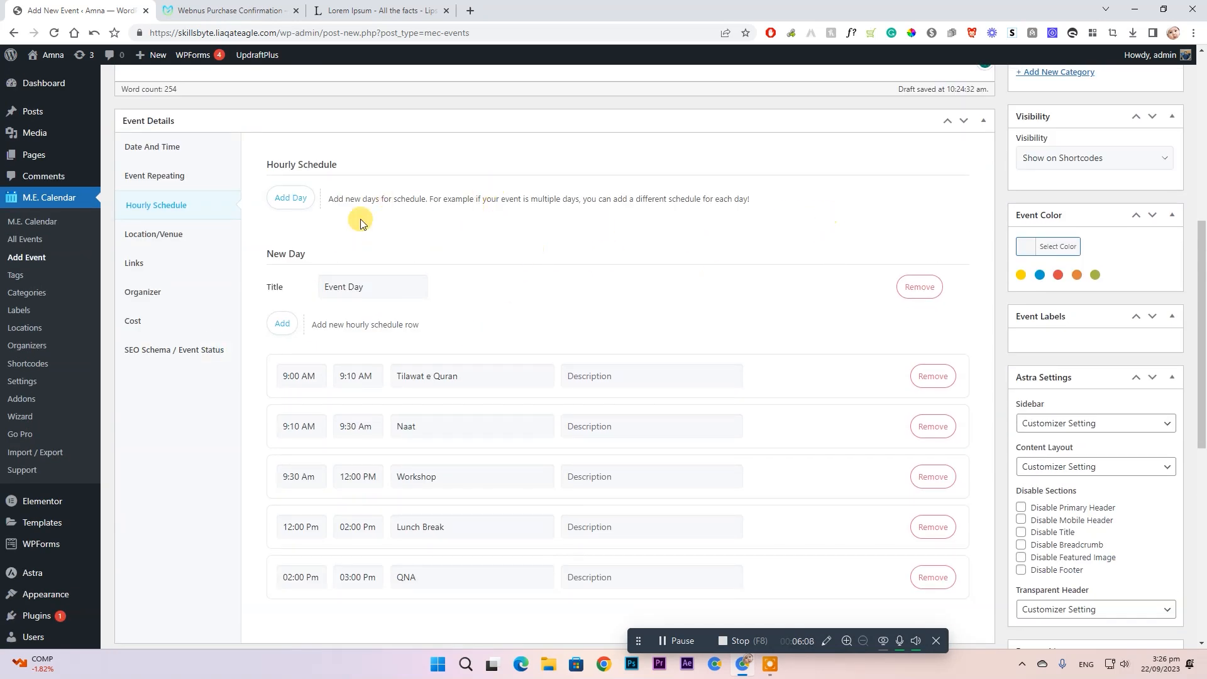
# - Insert a new location 'Legends It Center' at Millat chowk ,Faisalabad
pyautogui.click(166, 237)
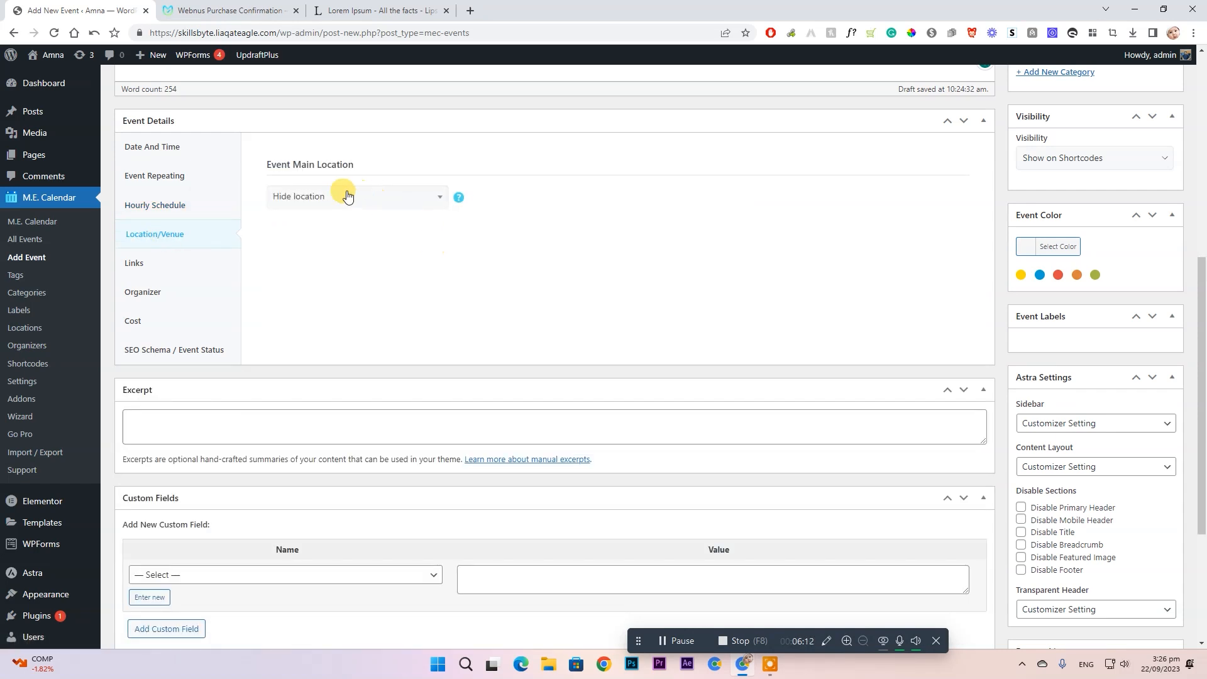
pyautogui.click(417, 197)
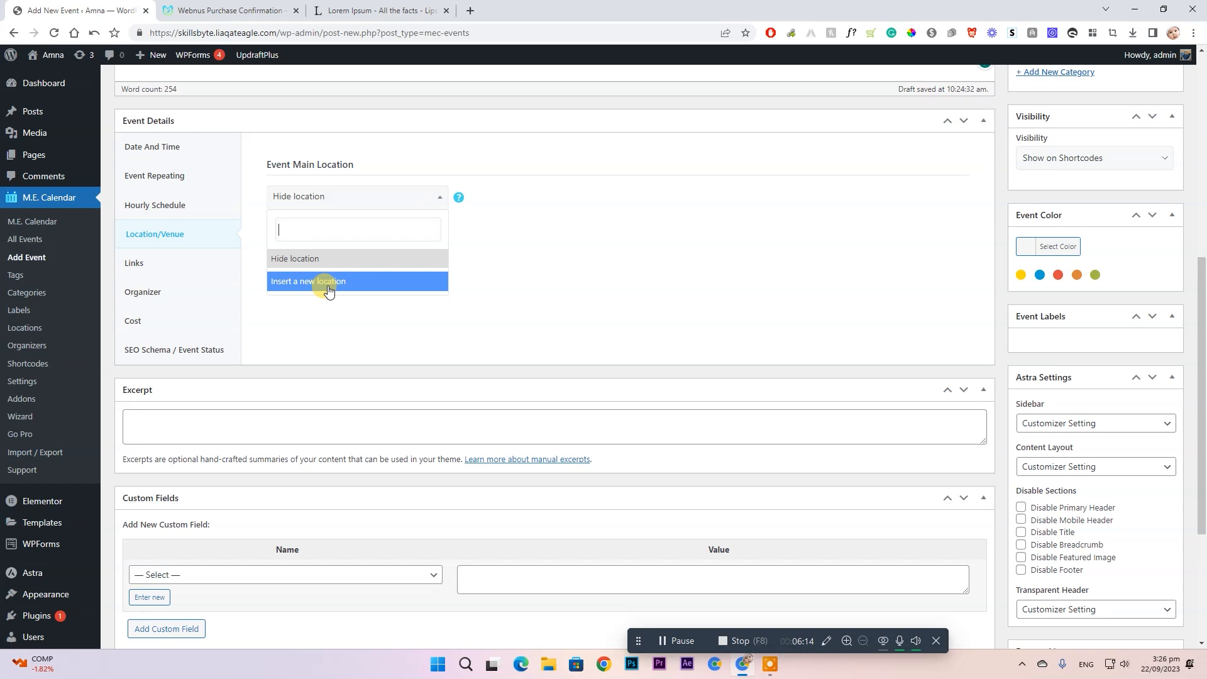
pyautogui.click(353, 288)
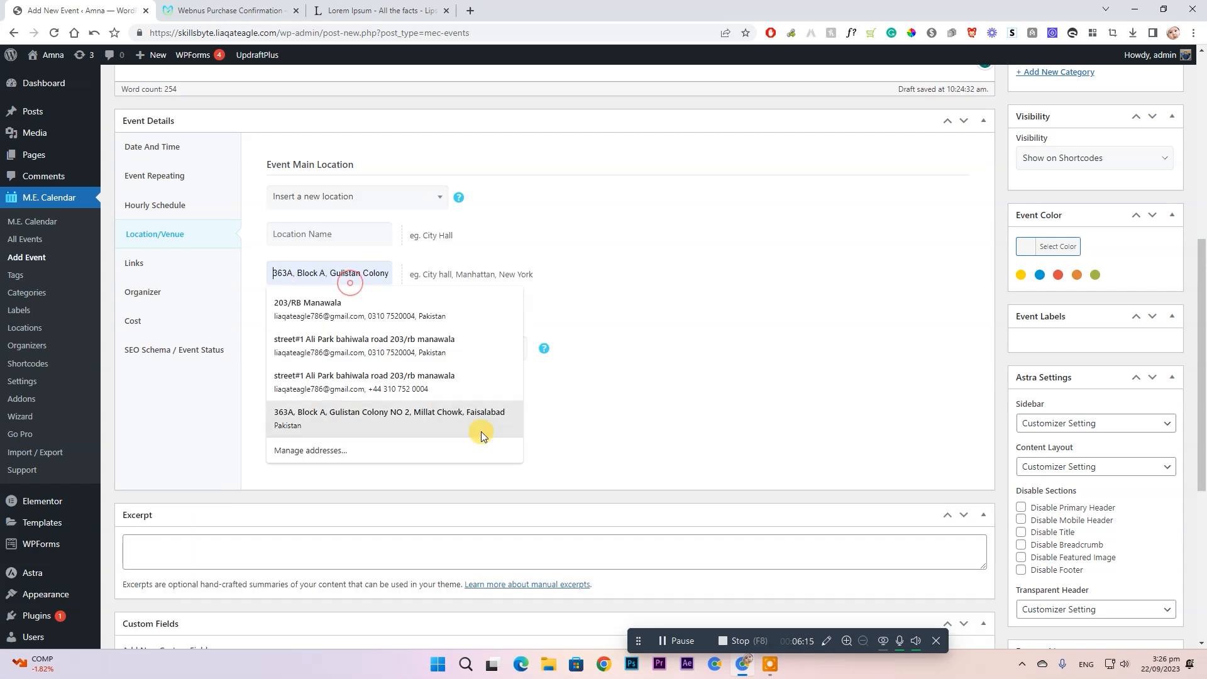
pyautogui.click(340, 235)
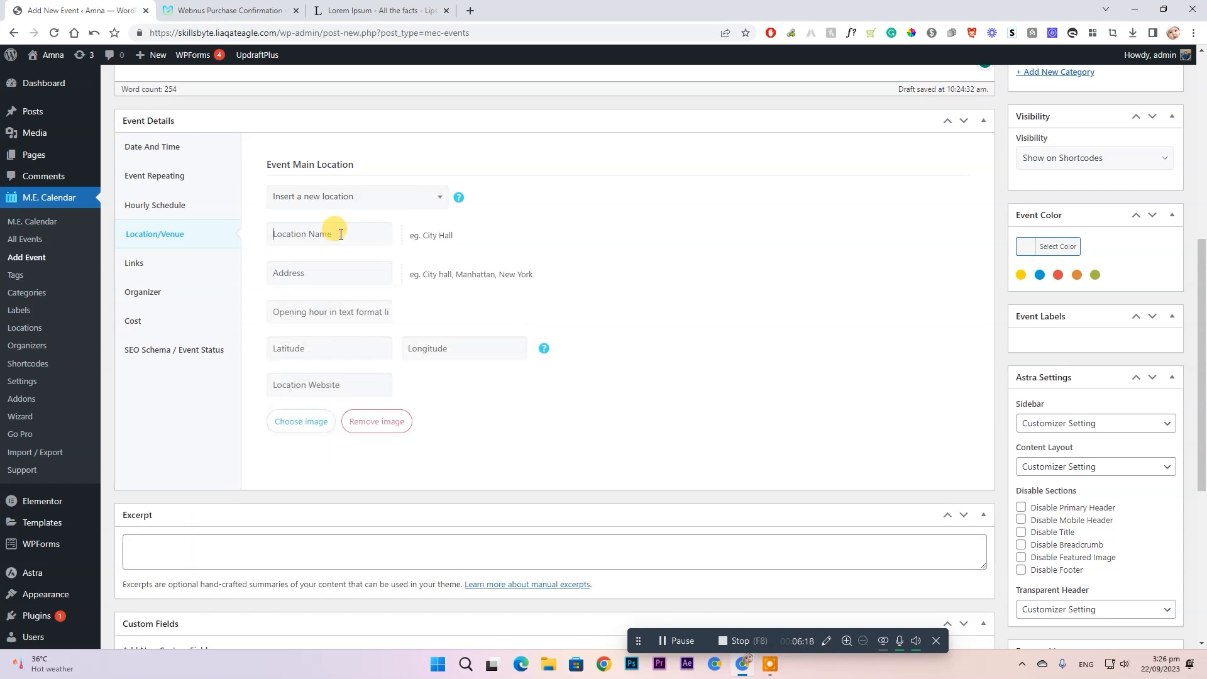
pyautogui.write('Legends It Center')
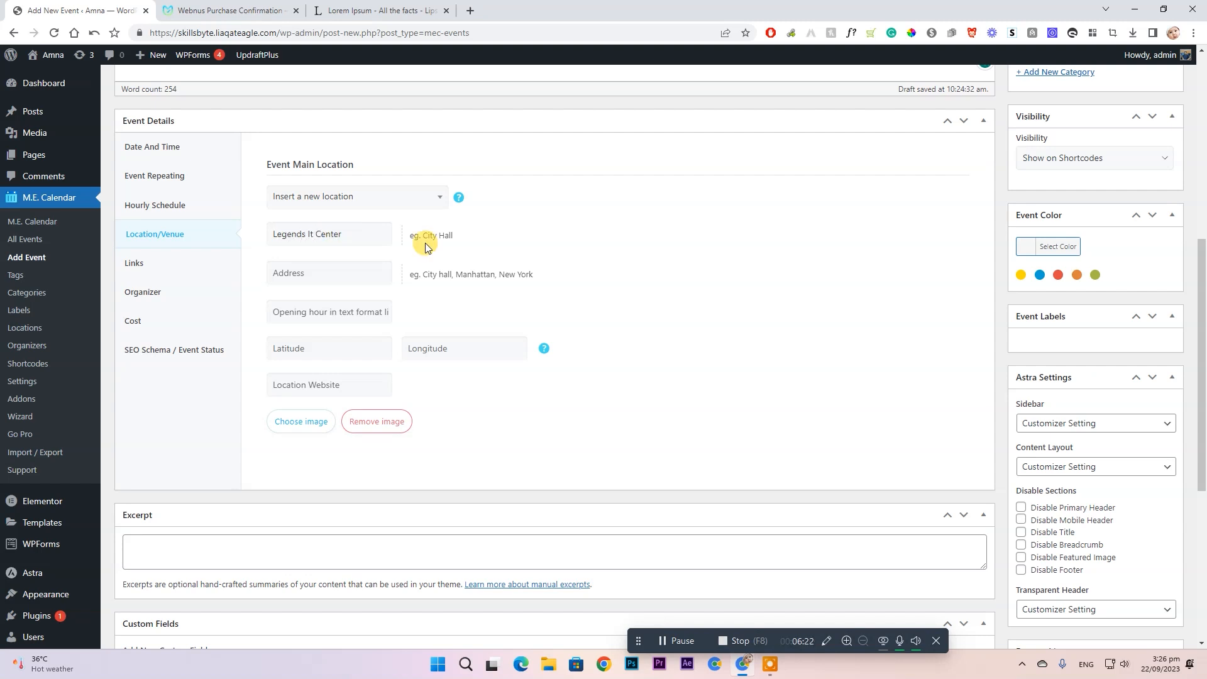
pyautogui.click(346, 266)
pyautogui.write('M')
pyautogui.press('BackSpace')
pyautogui.write('Mil')
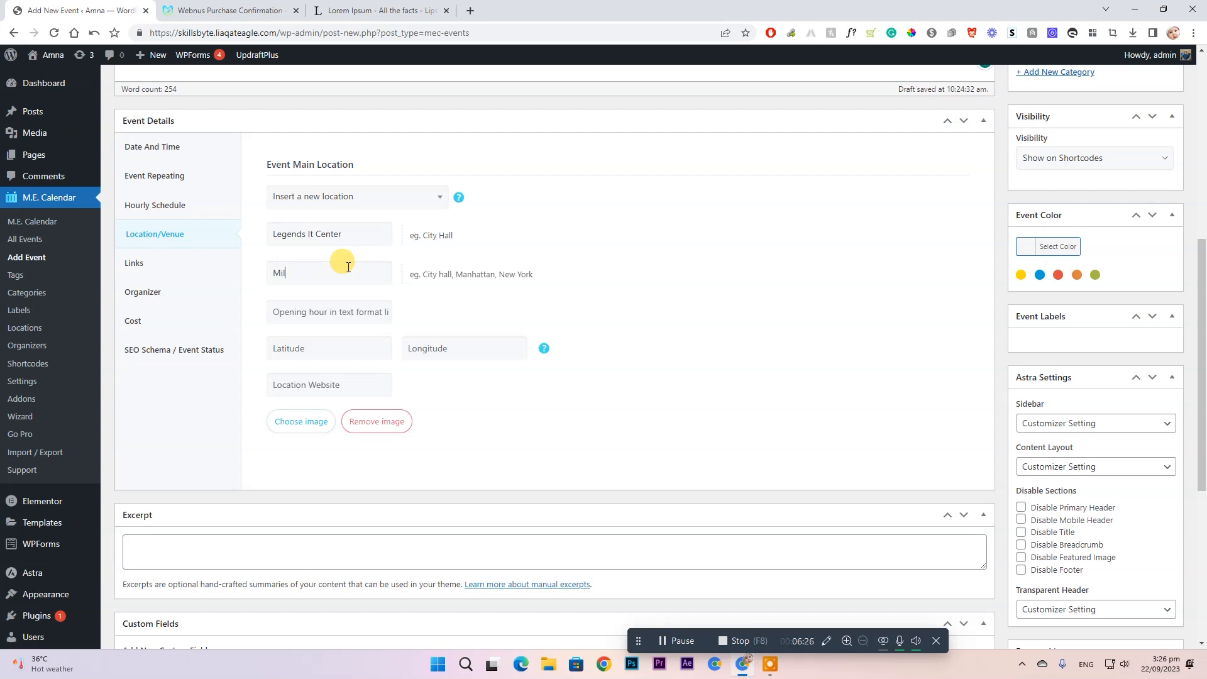
pyautogui.write('lat chowk ,Faio')
# - Attach the helicopter picture as the location's image
pyautogui.click(340, 313)
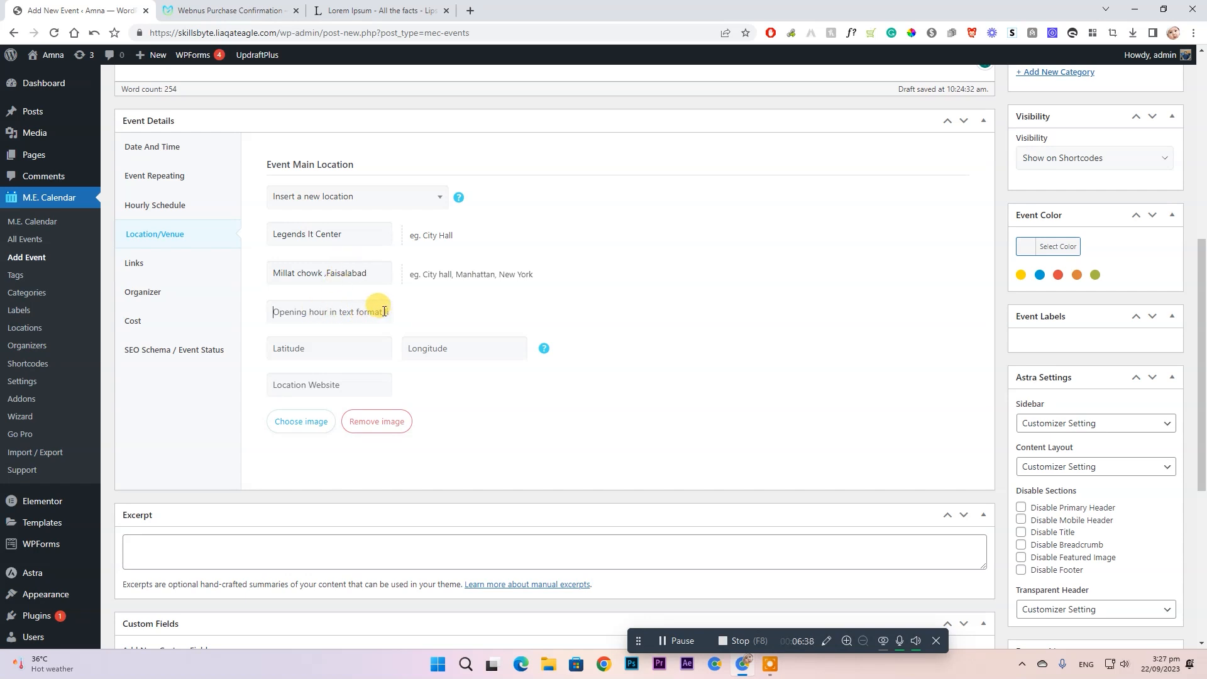
pyautogui.click(453, 349)
pyautogui.click(543, 348)
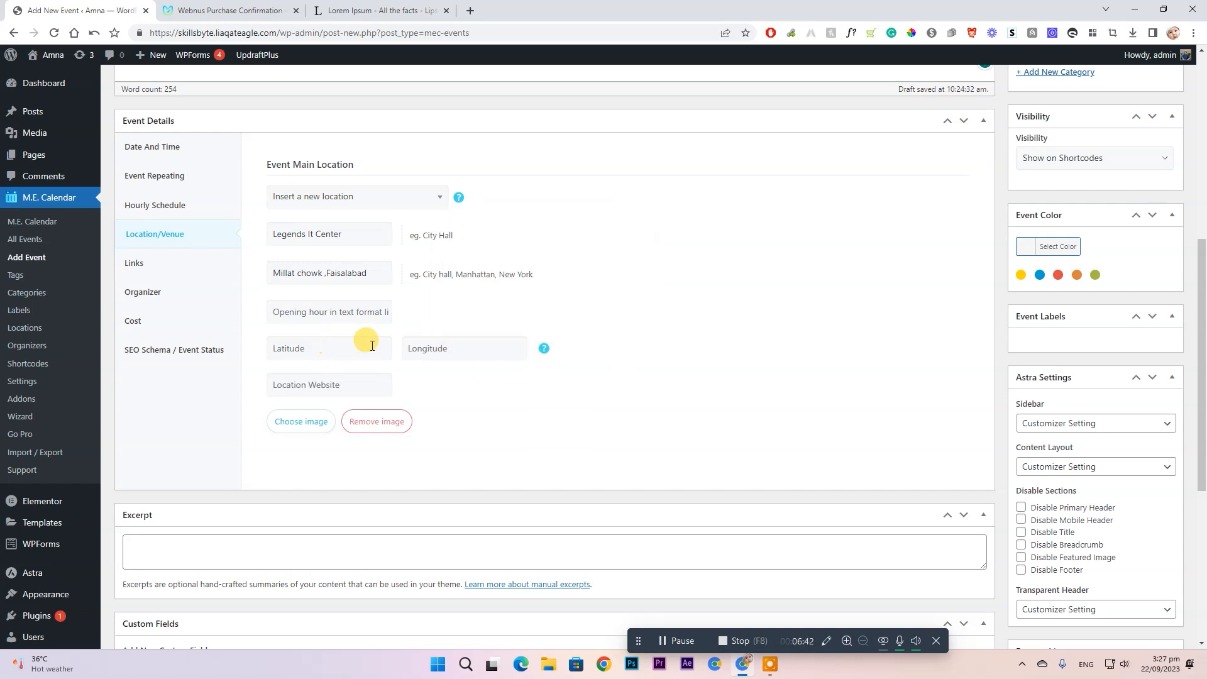
pyautogui.click(319, 386)
pyautogui.click(289, 430)
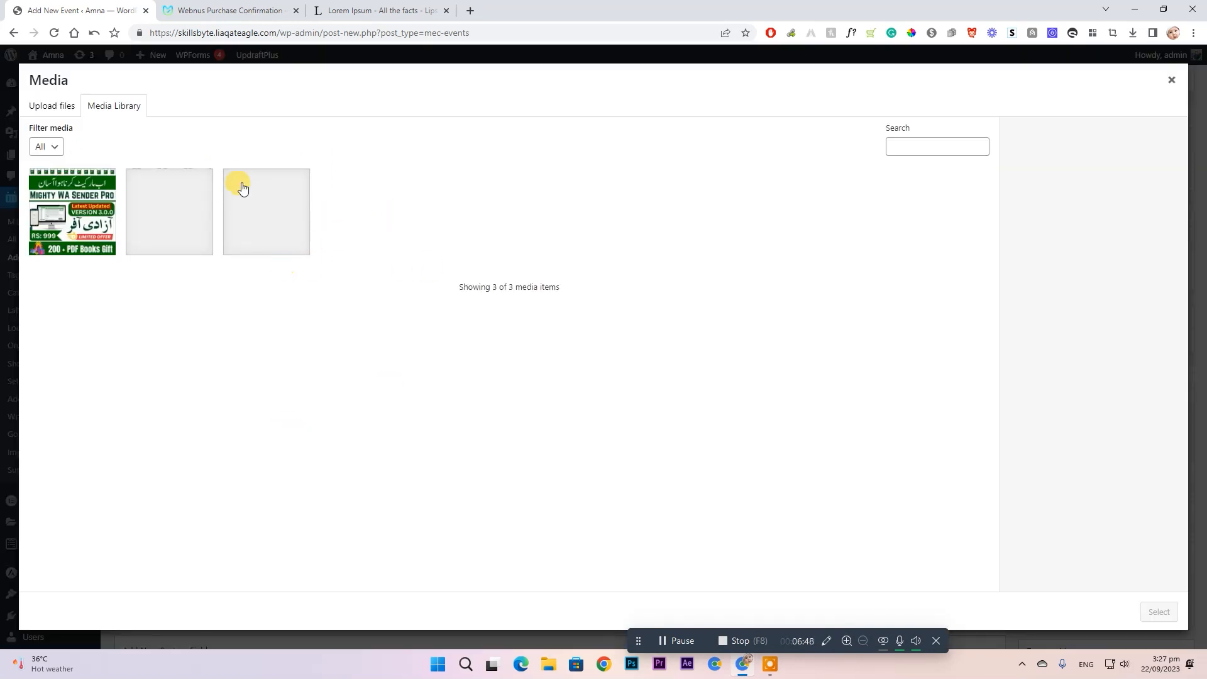
pyautogui.click(264, 210)
pyautogui.click(264, 209)
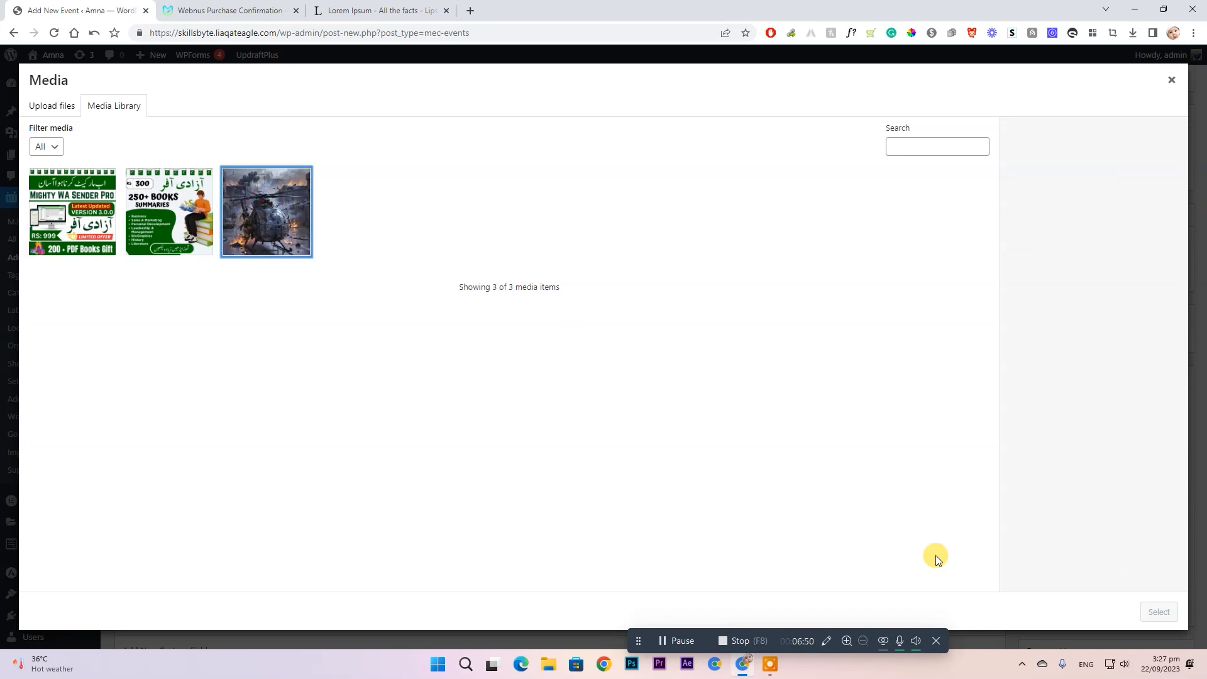
pyautogui.click(272, 242)
pyautogui.click(1160, 611)
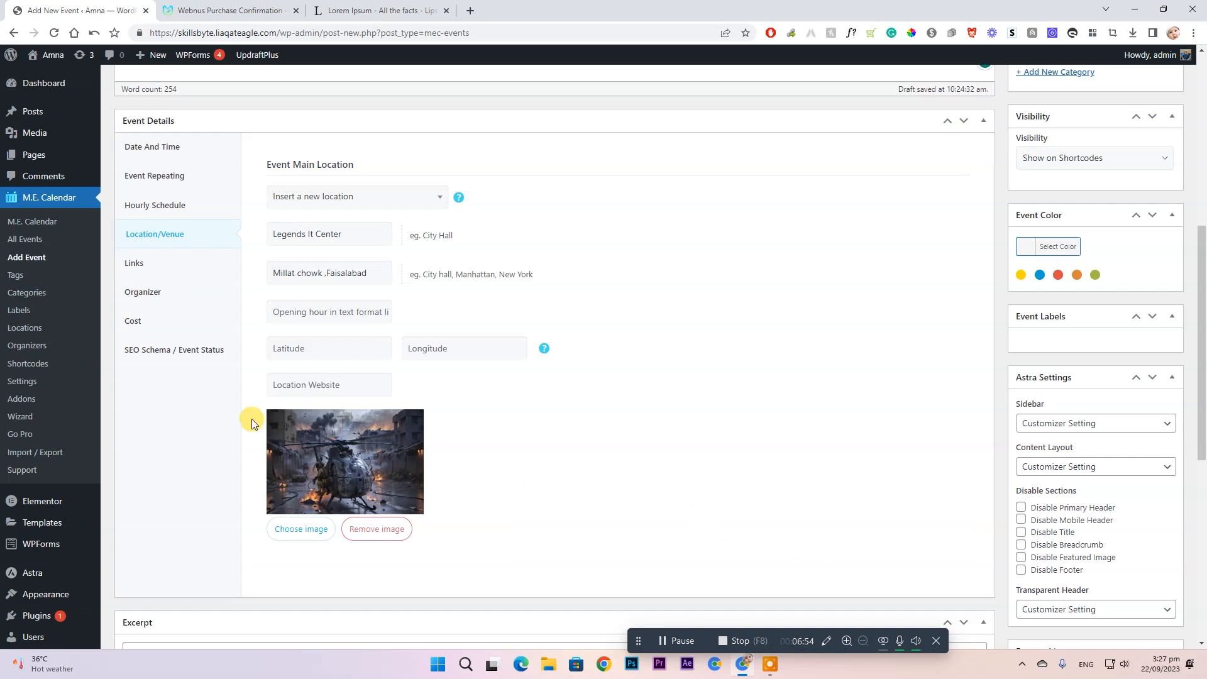
pyautogui.click(157, 267)
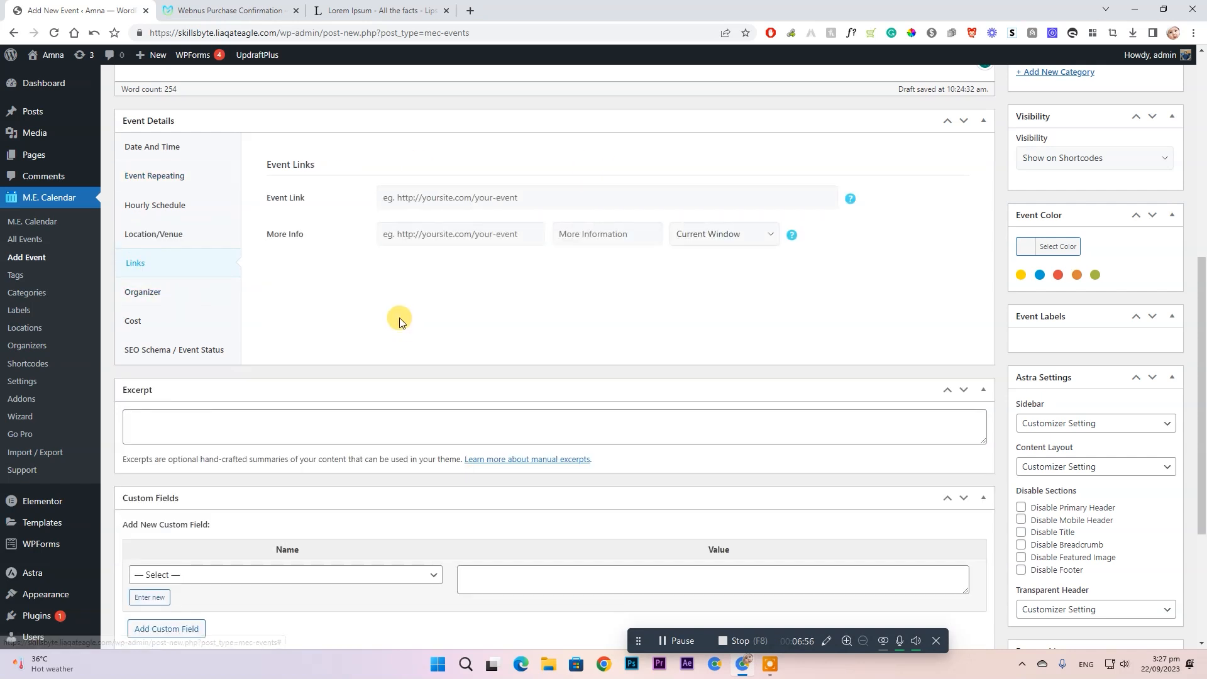
# - Set the event's More Info link to tamoorpardesi.com
pyautogui.click(512, 196)
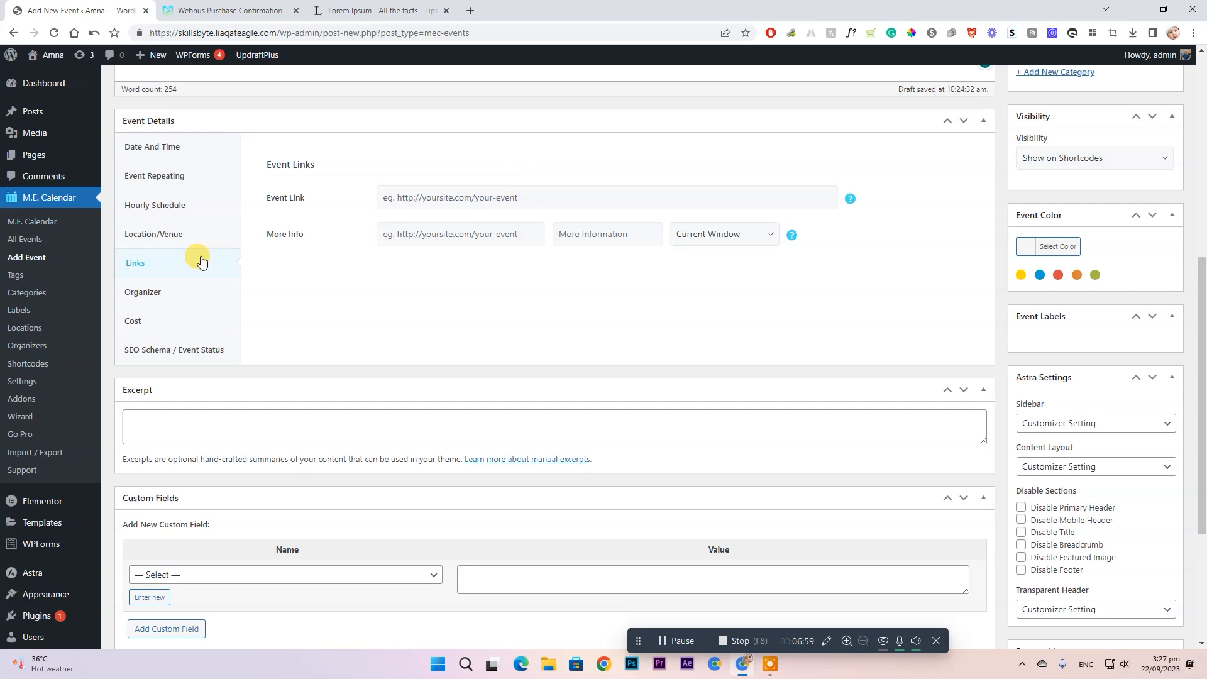
pyautogui.click(532, 236)
pyautogui.write('h')
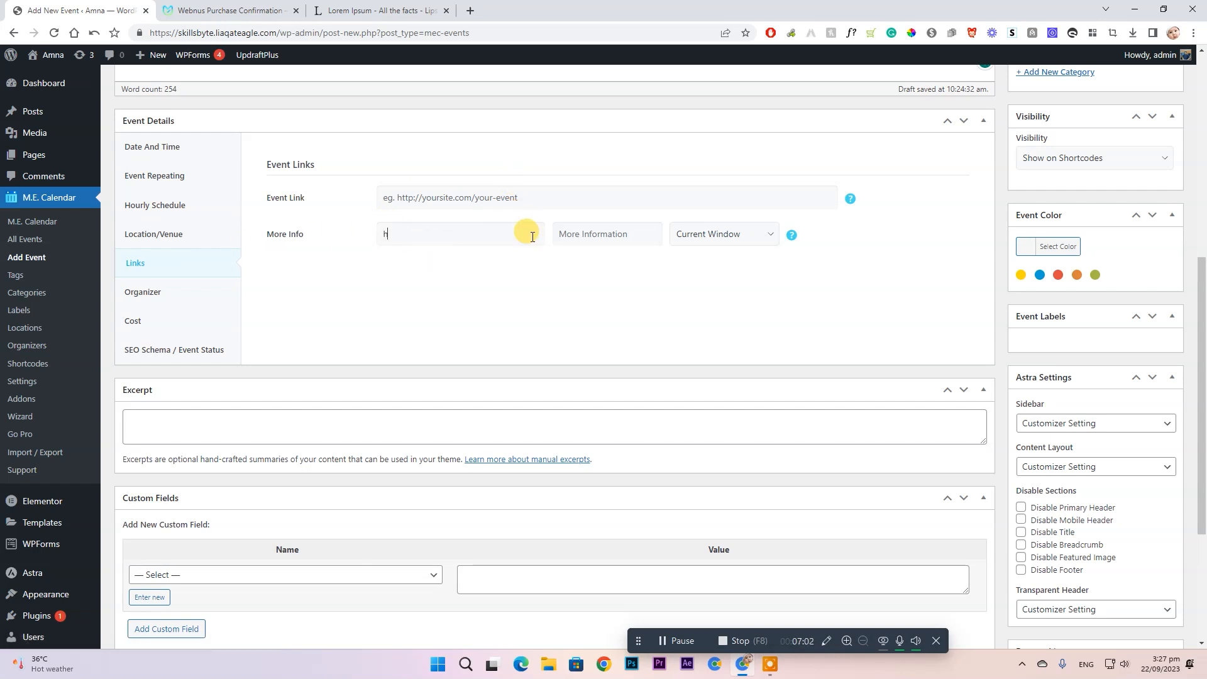
pyautogui.press('BackSpace')
pyautogui.write('tamoorpardesi.com')
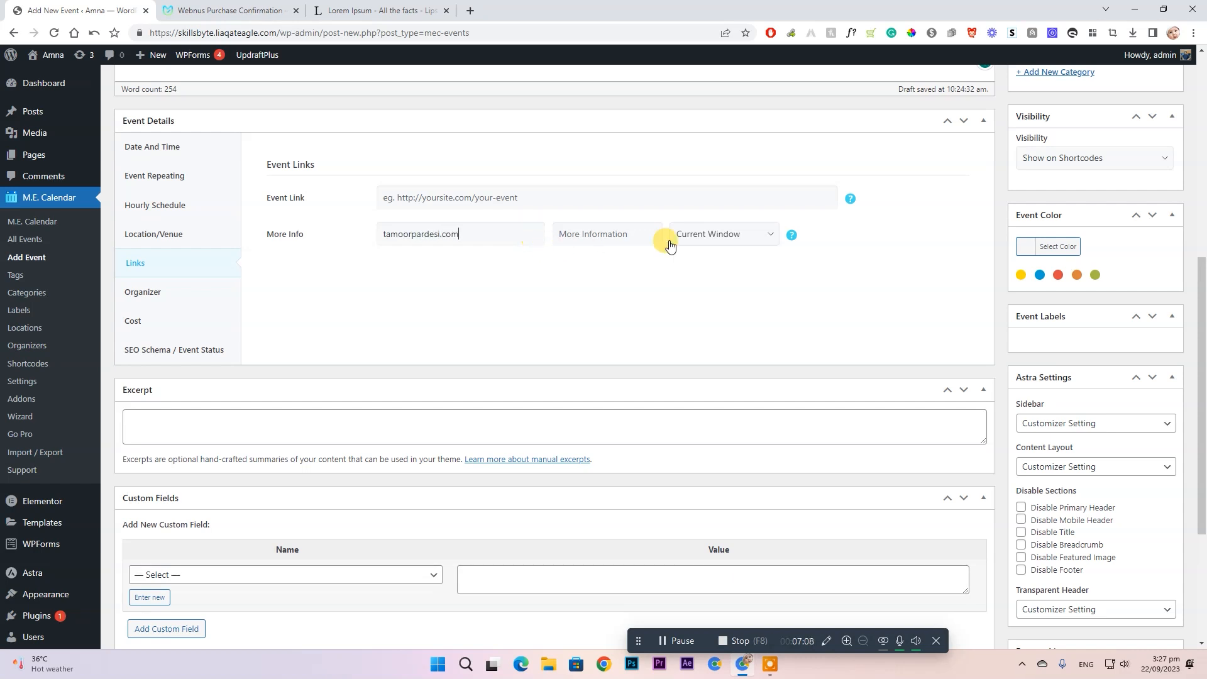
pyautogui.click(169, 286)
# - Insert a new organizer and enter the organizer's name and phone number
pyautogui.click(386, 196)
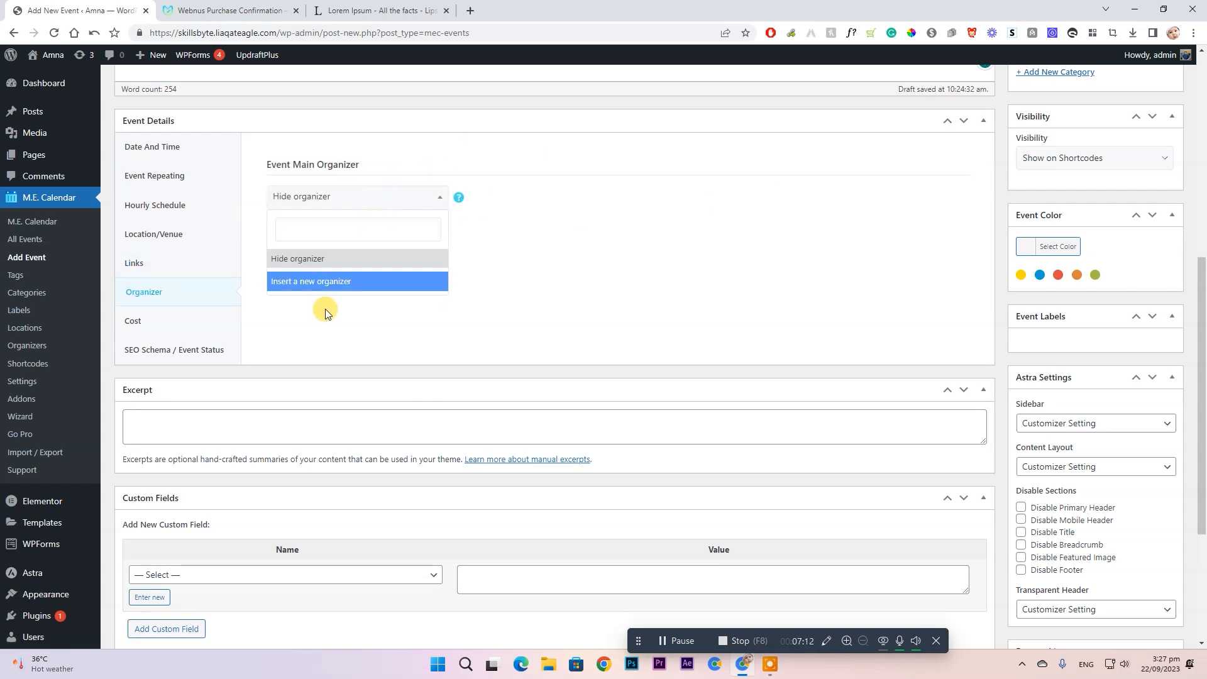
pyautogui.click(336, 283)
pyautogui.click(288, 237)
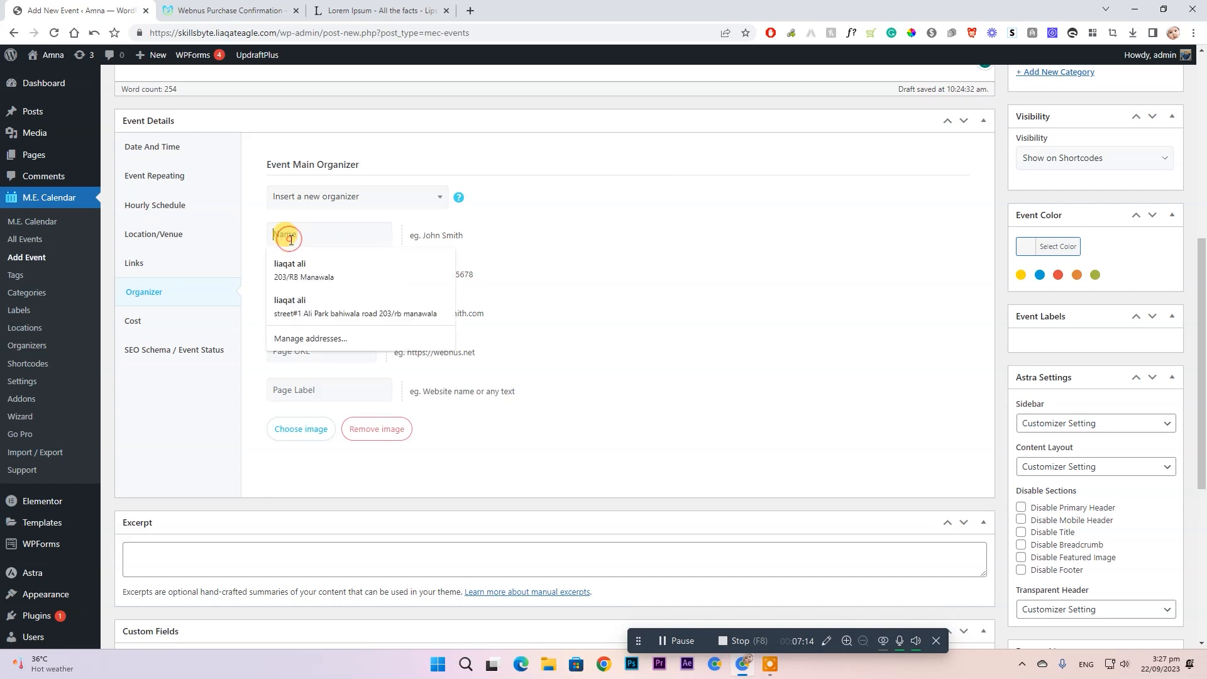
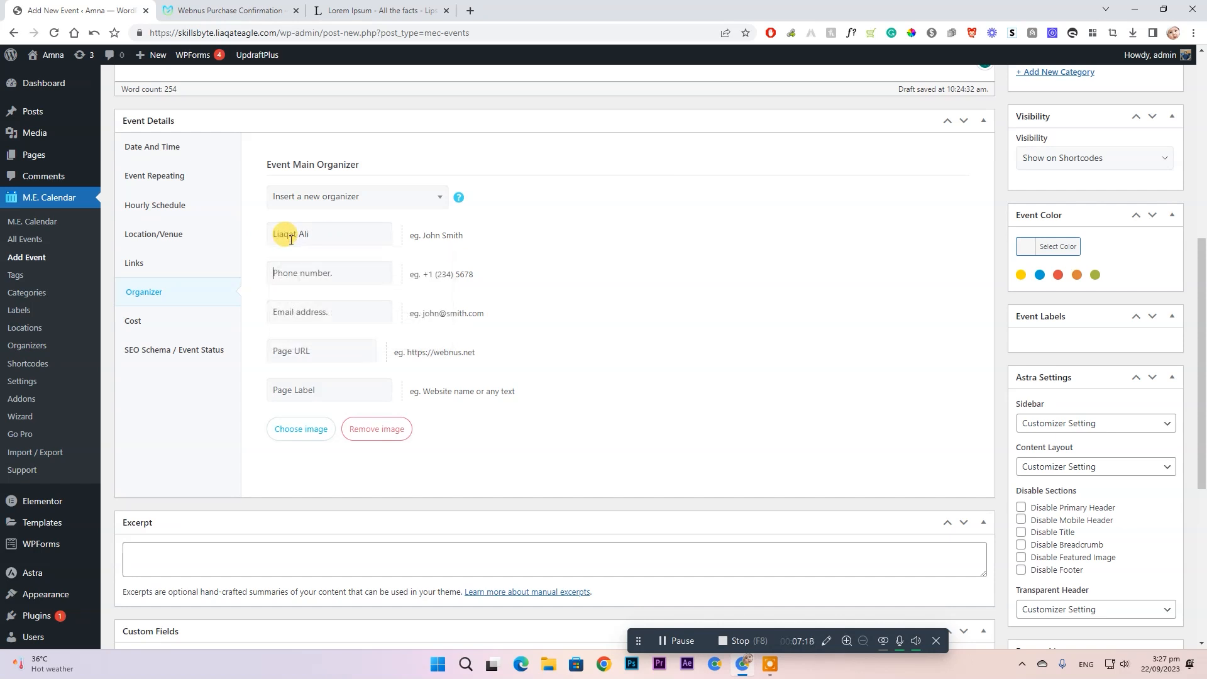
pyautogui.press('Tab')
# - Fill in the organizer's e-mail and set the helicopter picture as its image
pyautogui.click(309, 311)
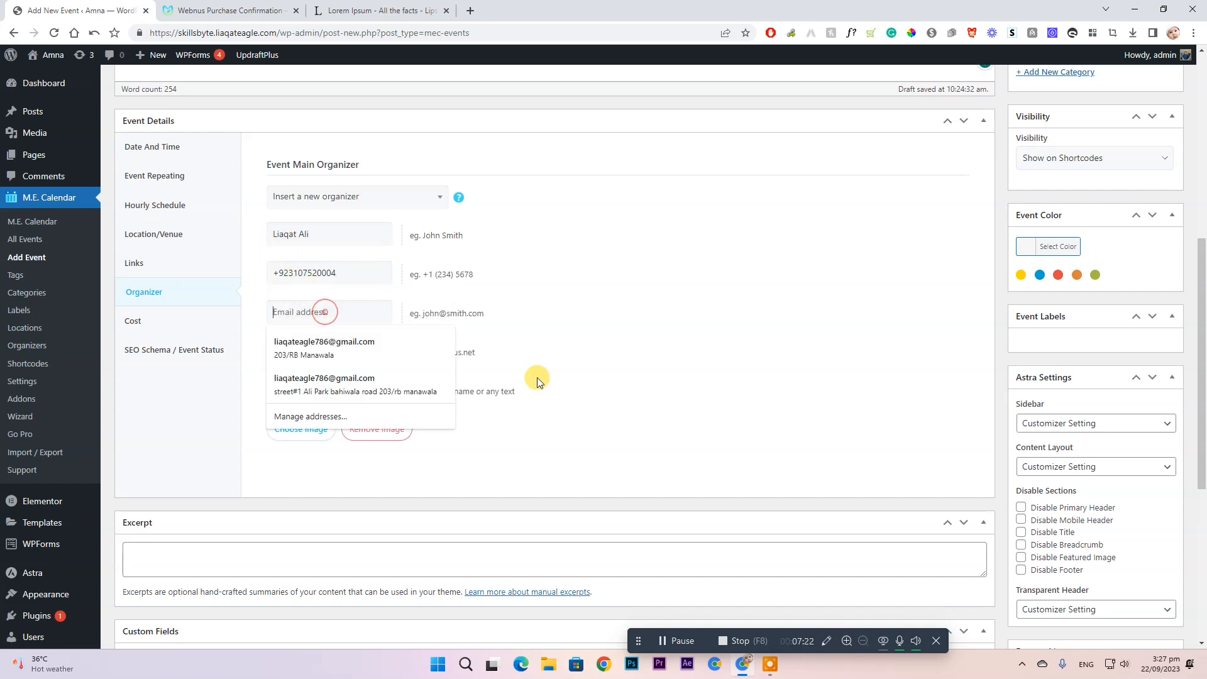
pyautogui.click(343, 350)
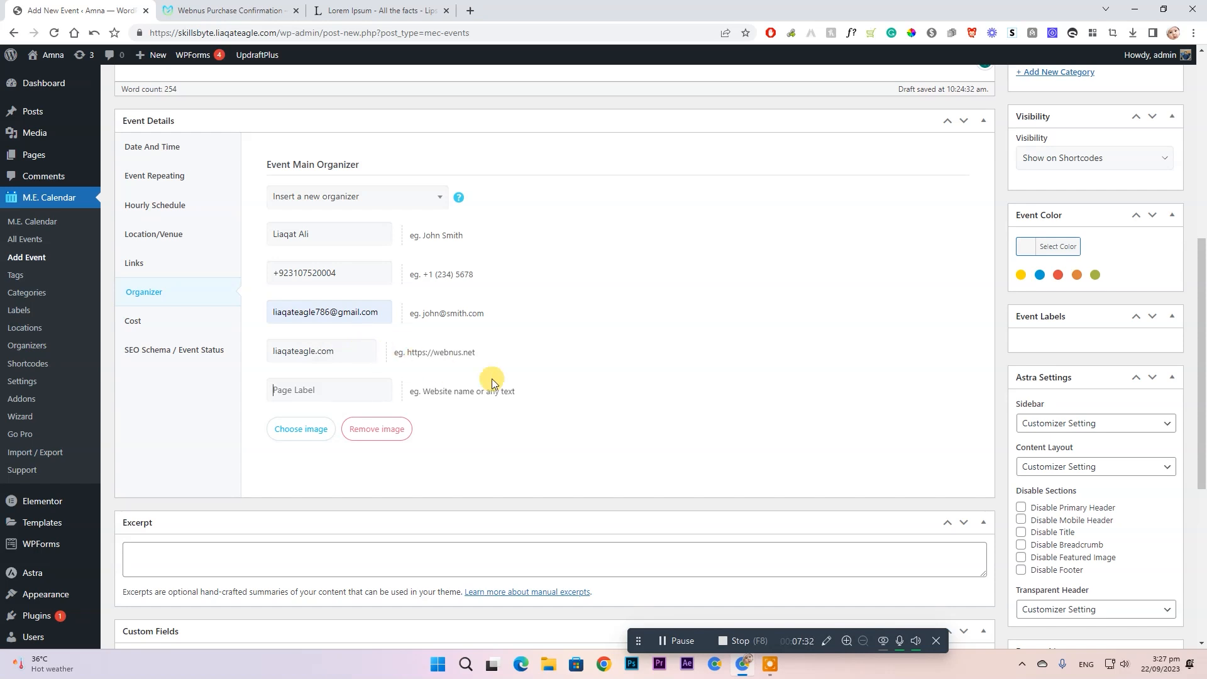
pyautogui.click(285, 426)
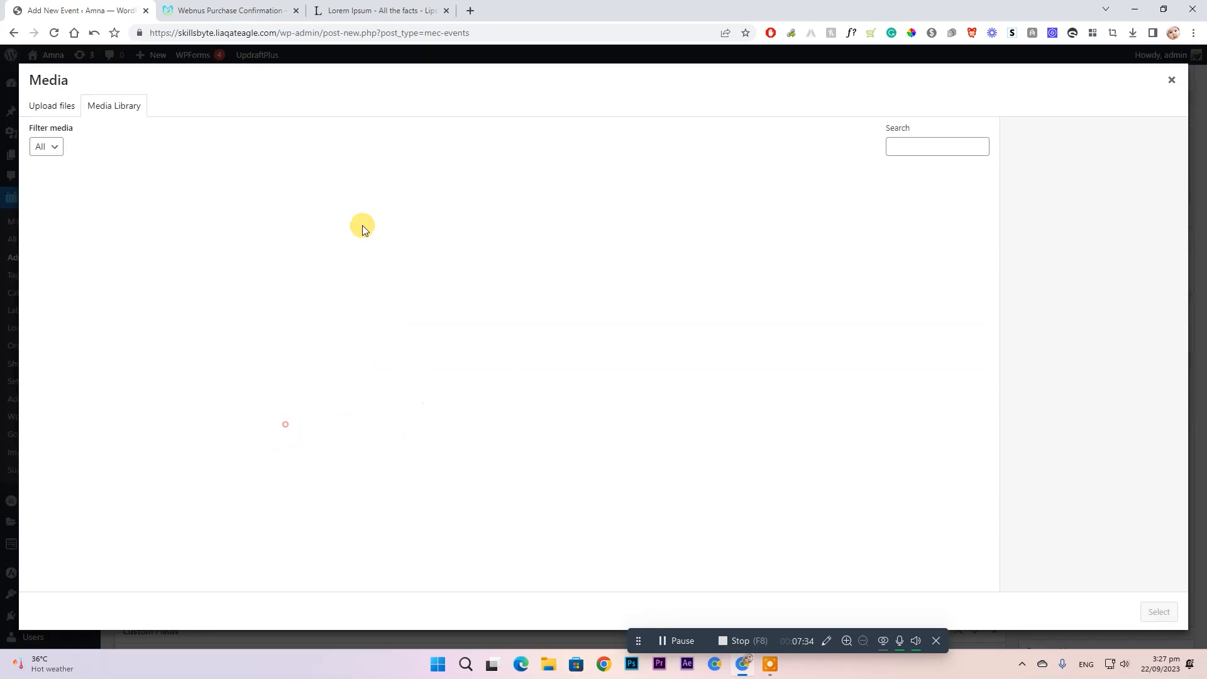
pyautogui.click(268, 212)
pyautogui.click(1159, 611)
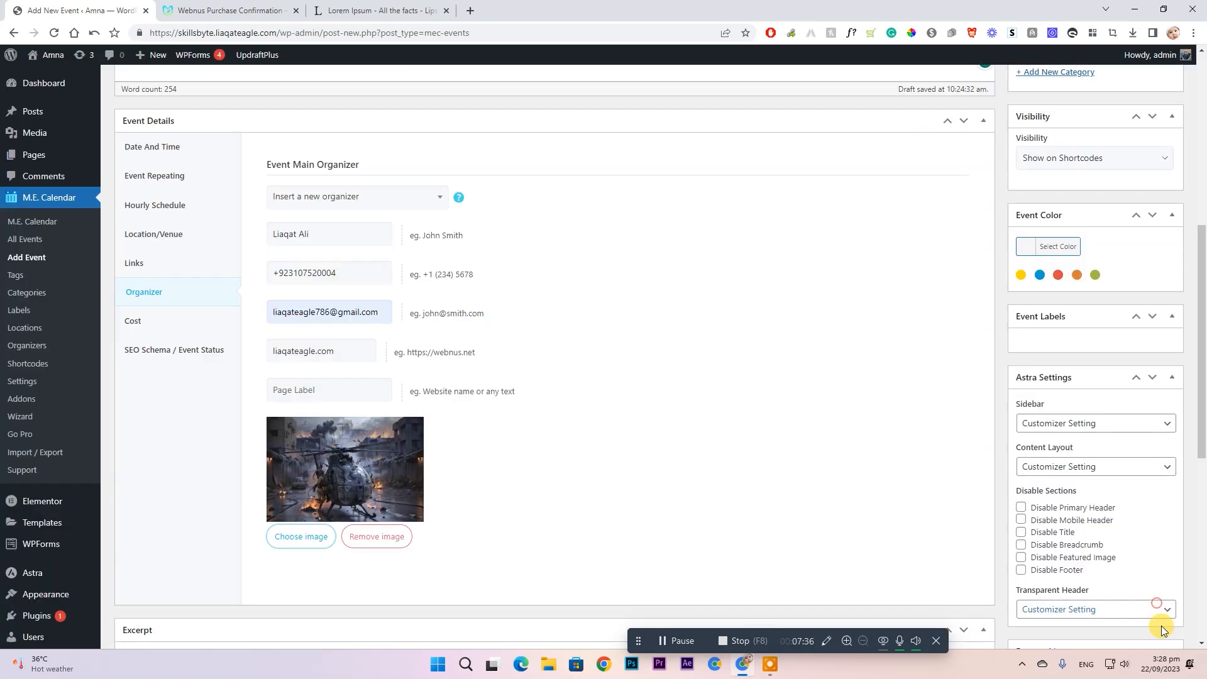
pyautogui.click(162, 320)
# - Enter an event cost of 20 and leave the SEO event status at Scheduled
pyautogui.click(392, 190)
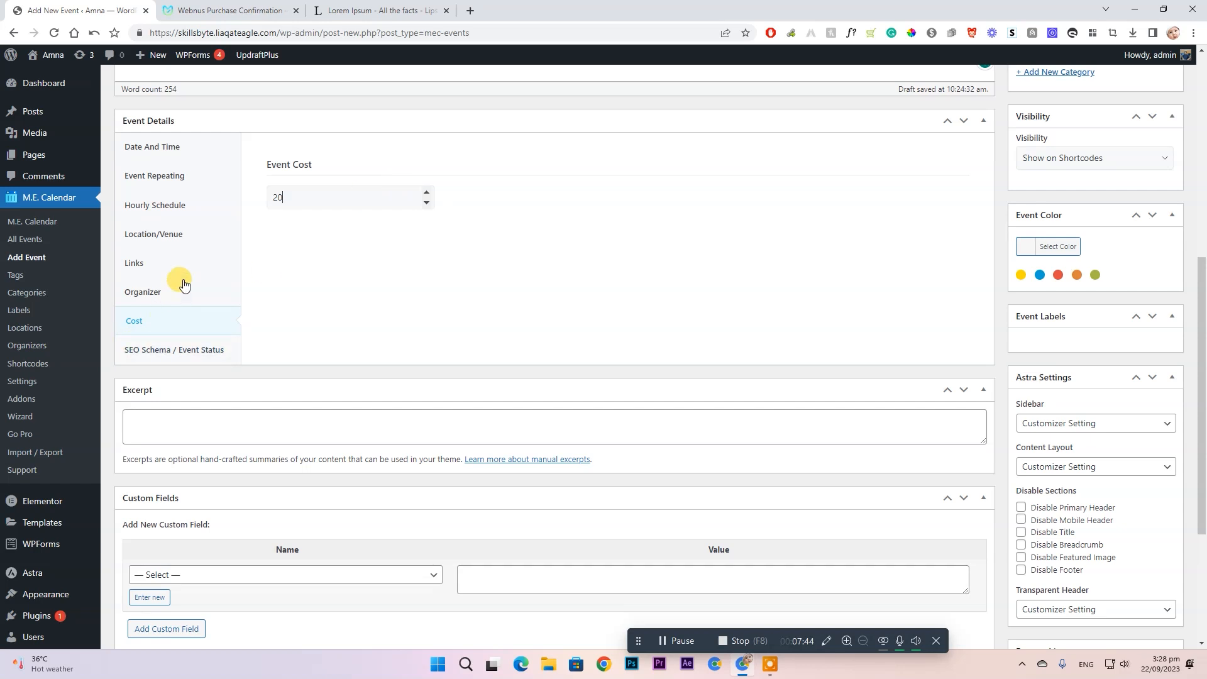
pyautogui.click(181, 350)
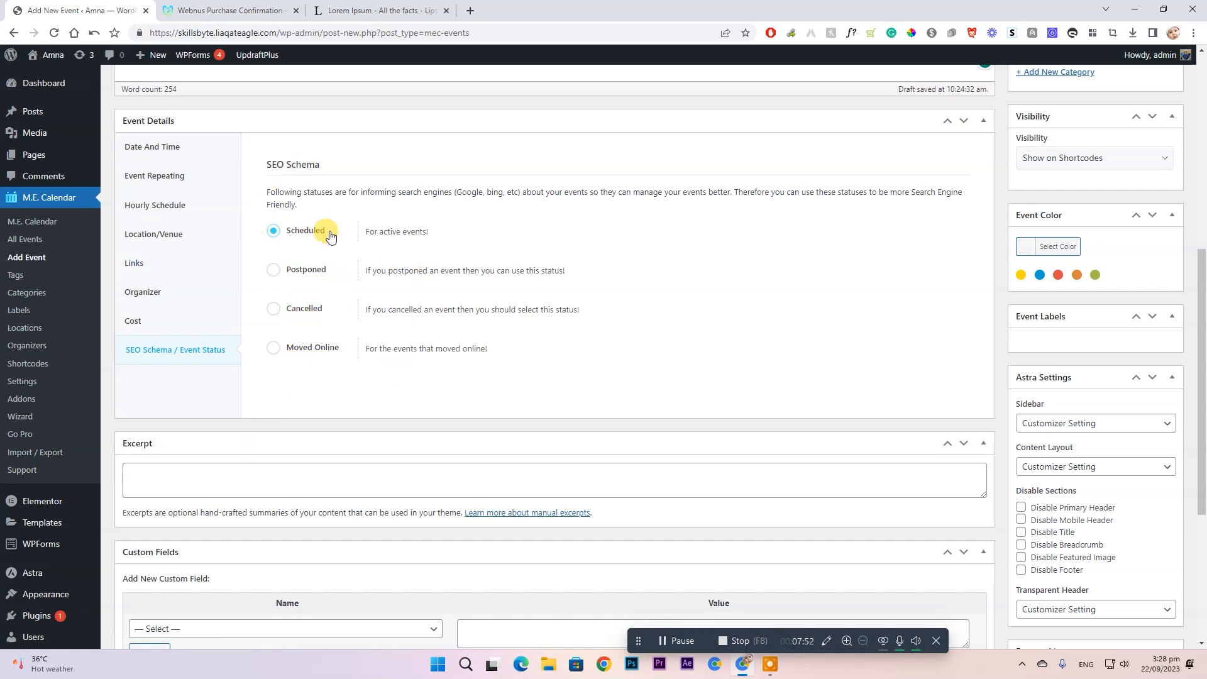
pyautogui.scroll(-4, 434, 272)
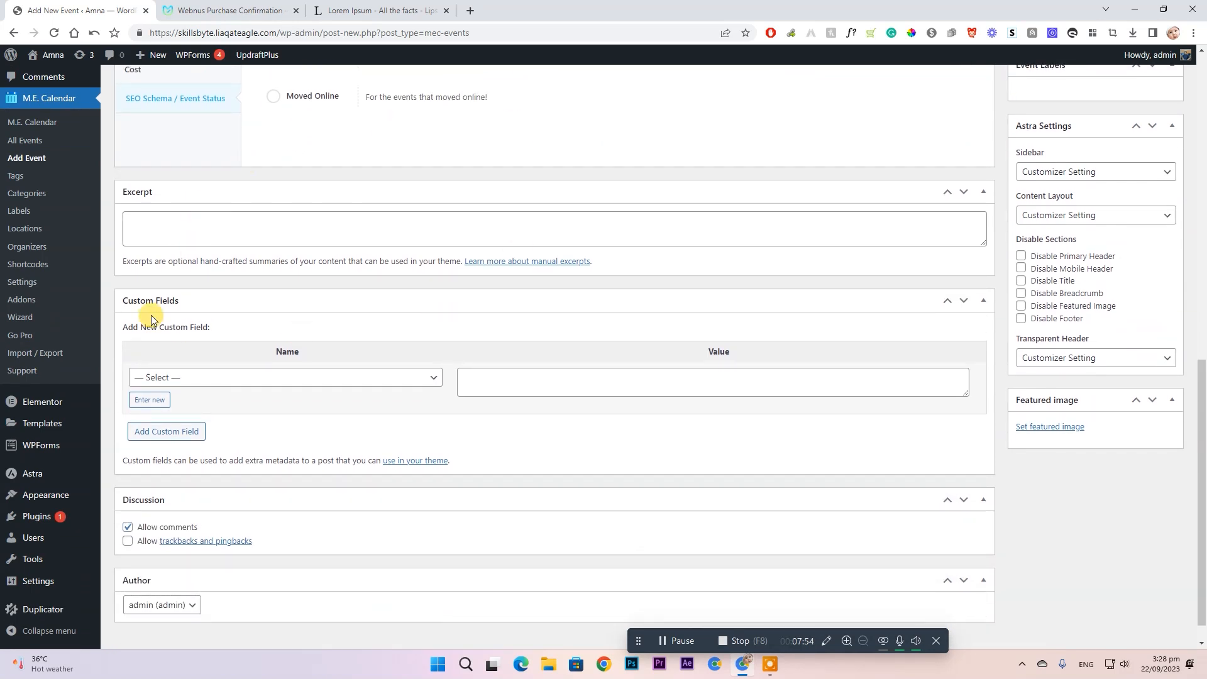
pyautogui.scroll(-1, 267, 345)
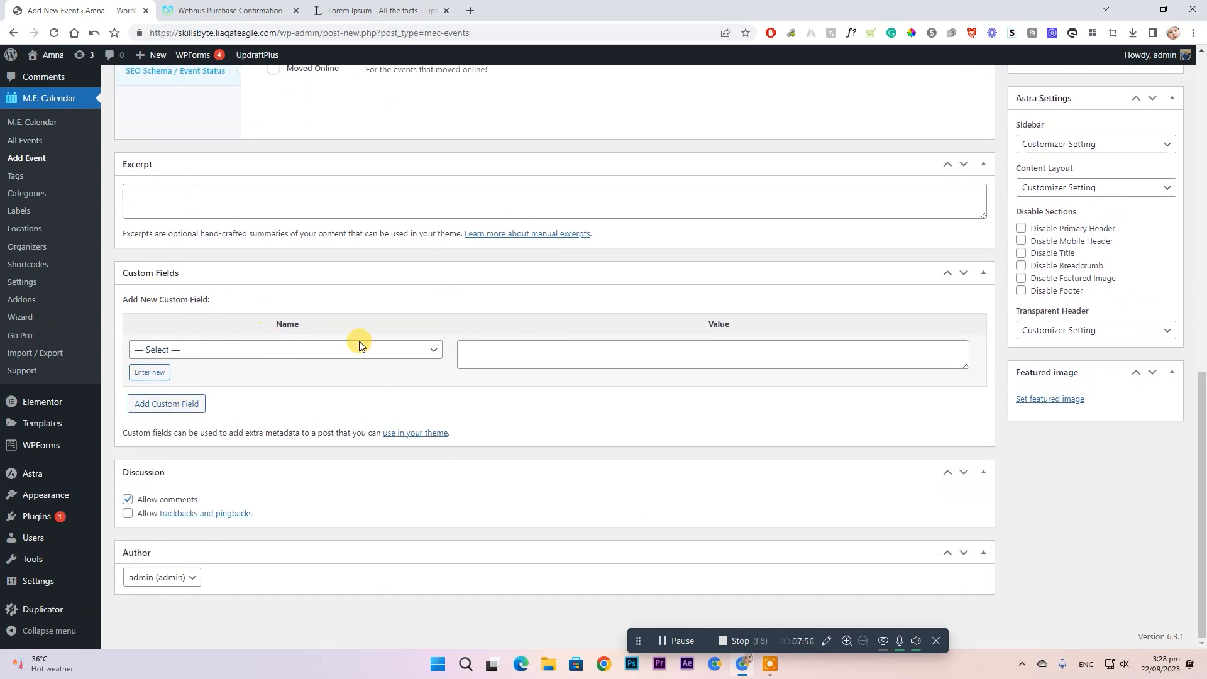
pyautogui.click(420, 354)
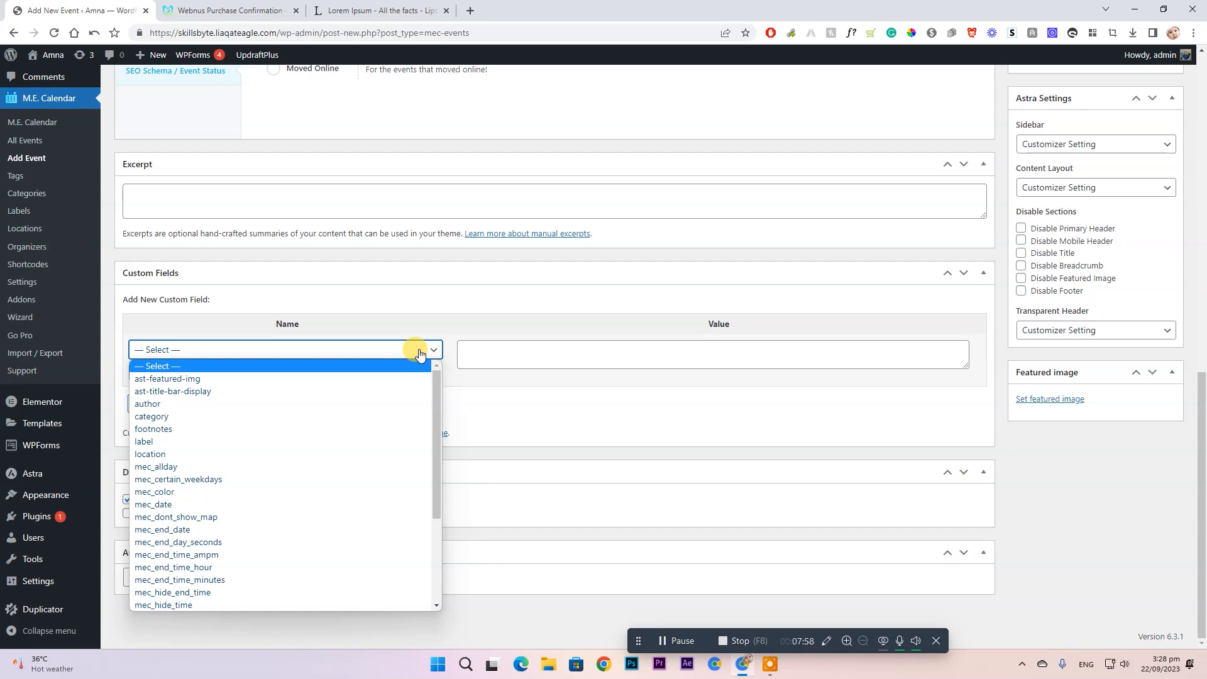
pyautogui.click(420, 354)
pyautogui.scroll(3, 817, 390)
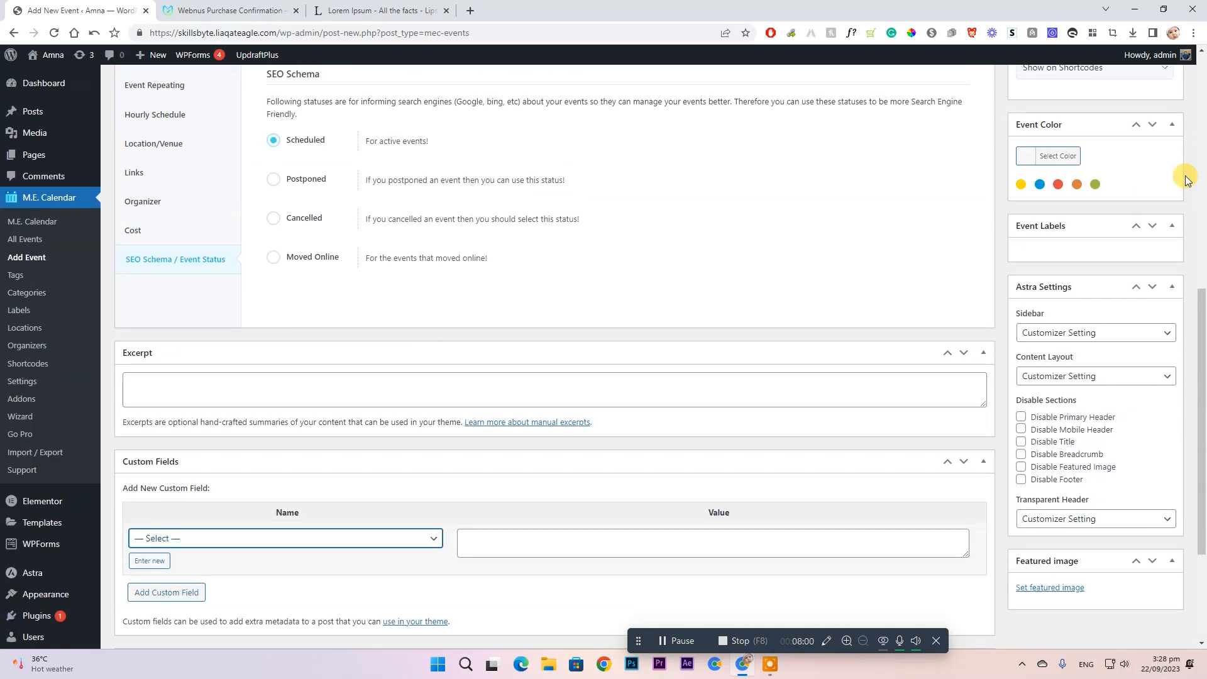
# - Keep visibility at Show on Shortcodes and set the event colour to red
pyautogui.scroll(7, 1134, 216)
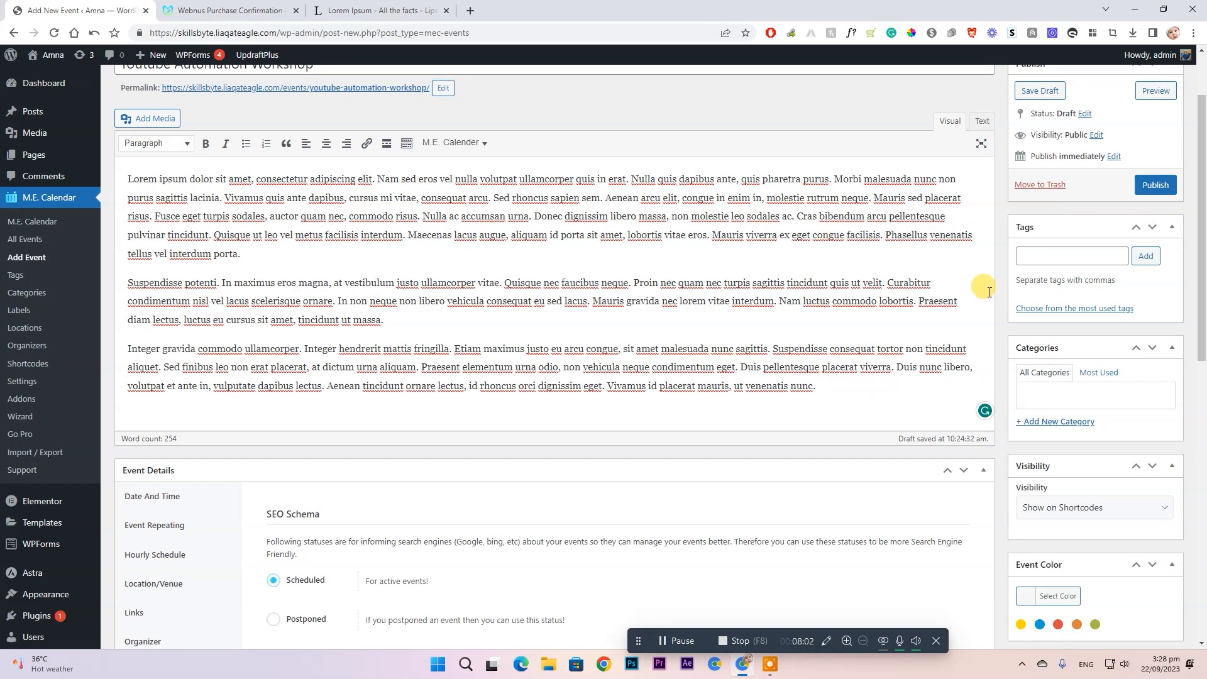
pyautogui.scroll(1, 989, 292)
pyautogui.scroll(-2, 1056, 380)
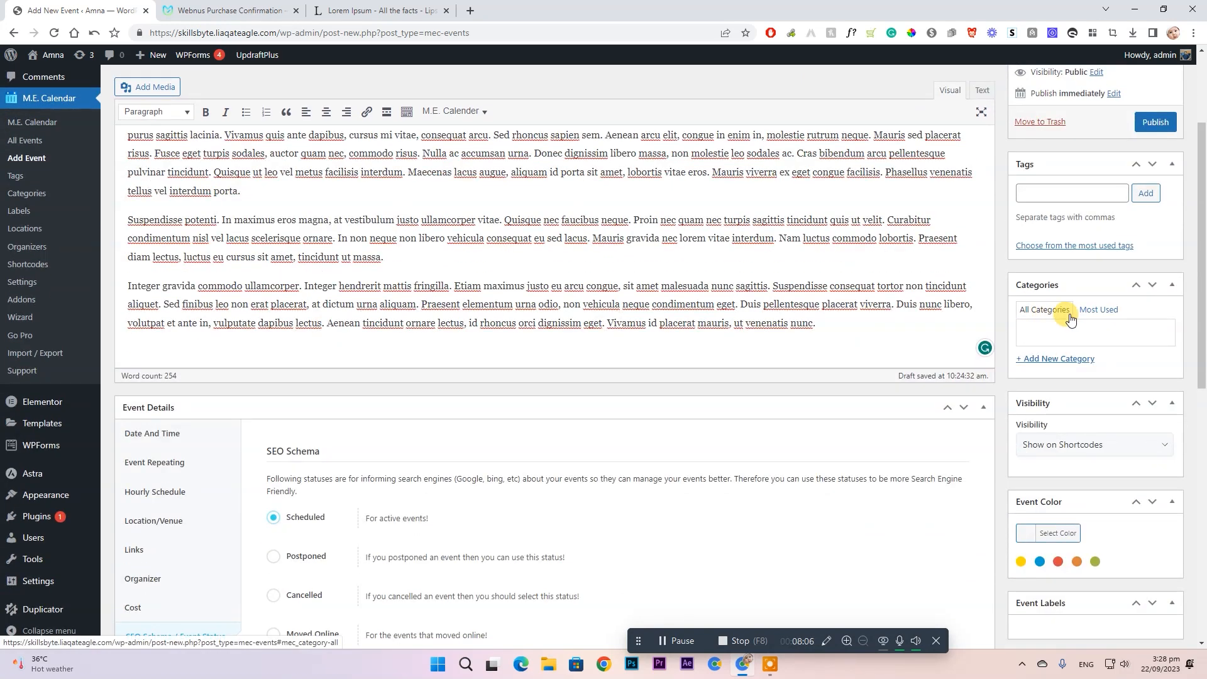
pyautogui.scroll(-2, 1071, 319)
pyautogui.click(1147, 318)
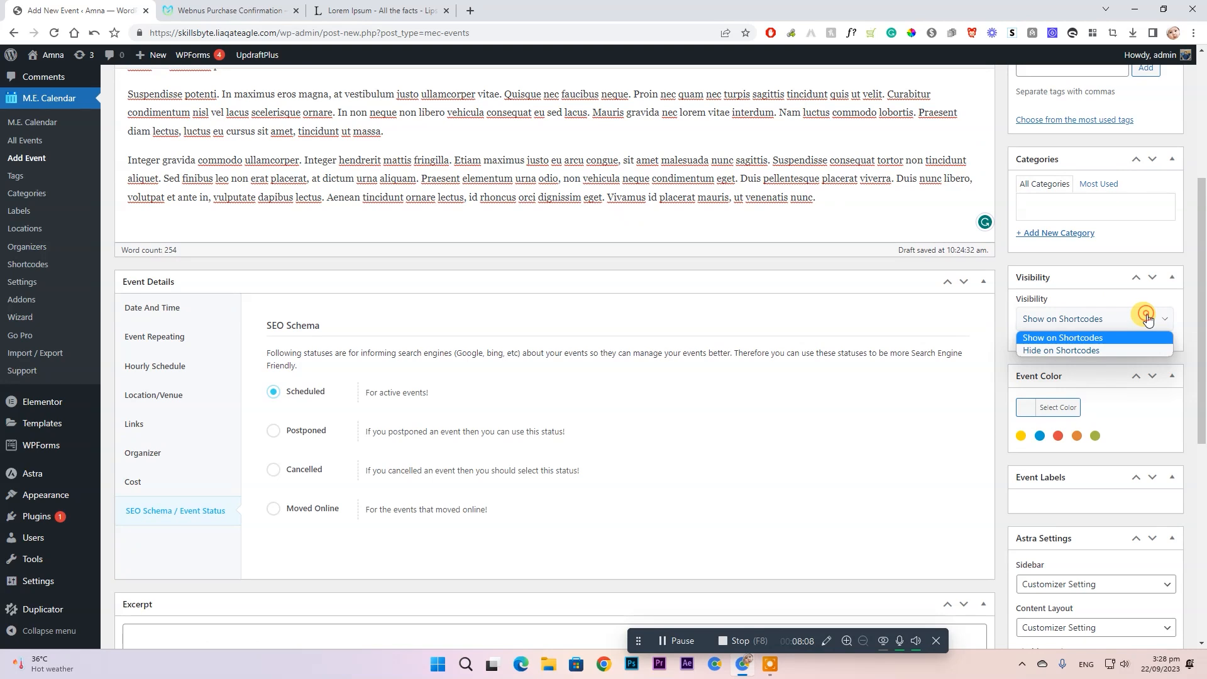
pyautogui.click(1147, 319)
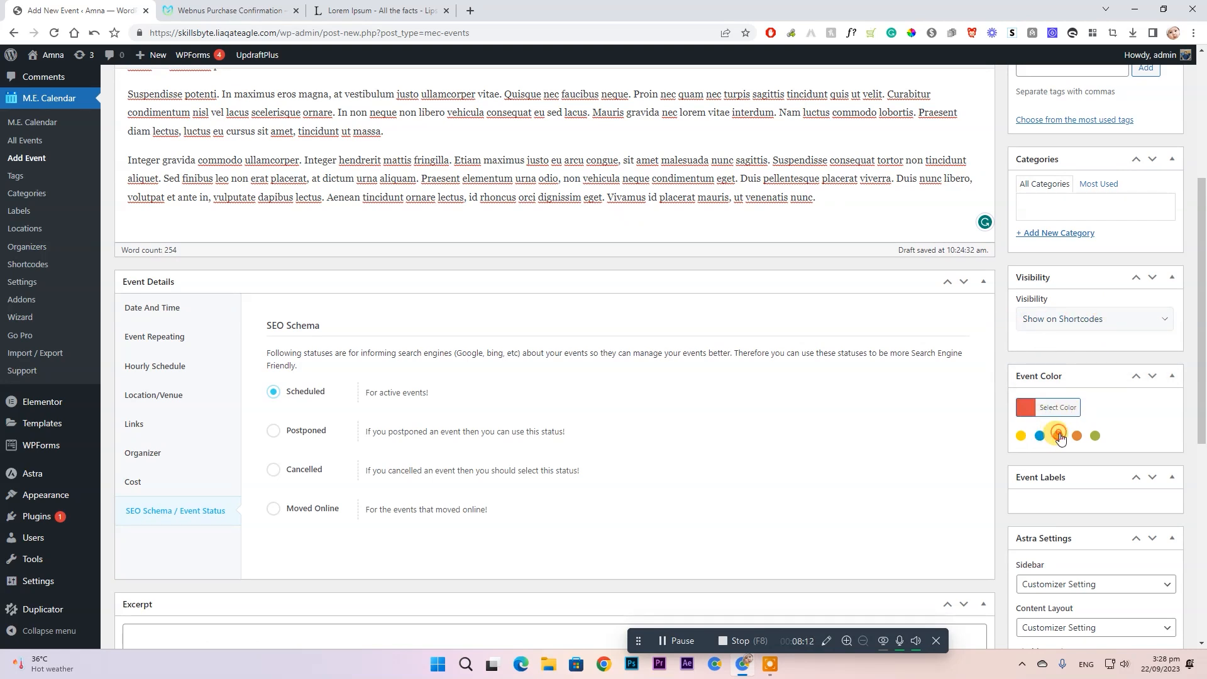
pyautogui.scroll(-2, 1061, 441)
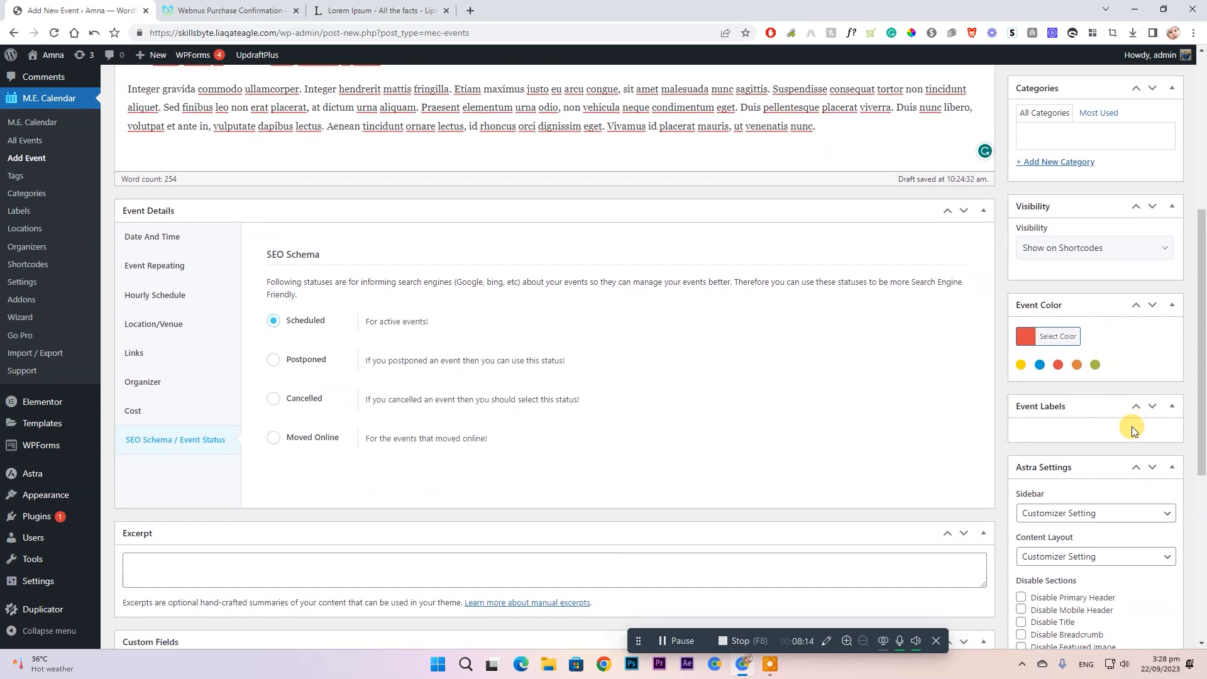
pyautogui.scroll(-5, 1031, 423)
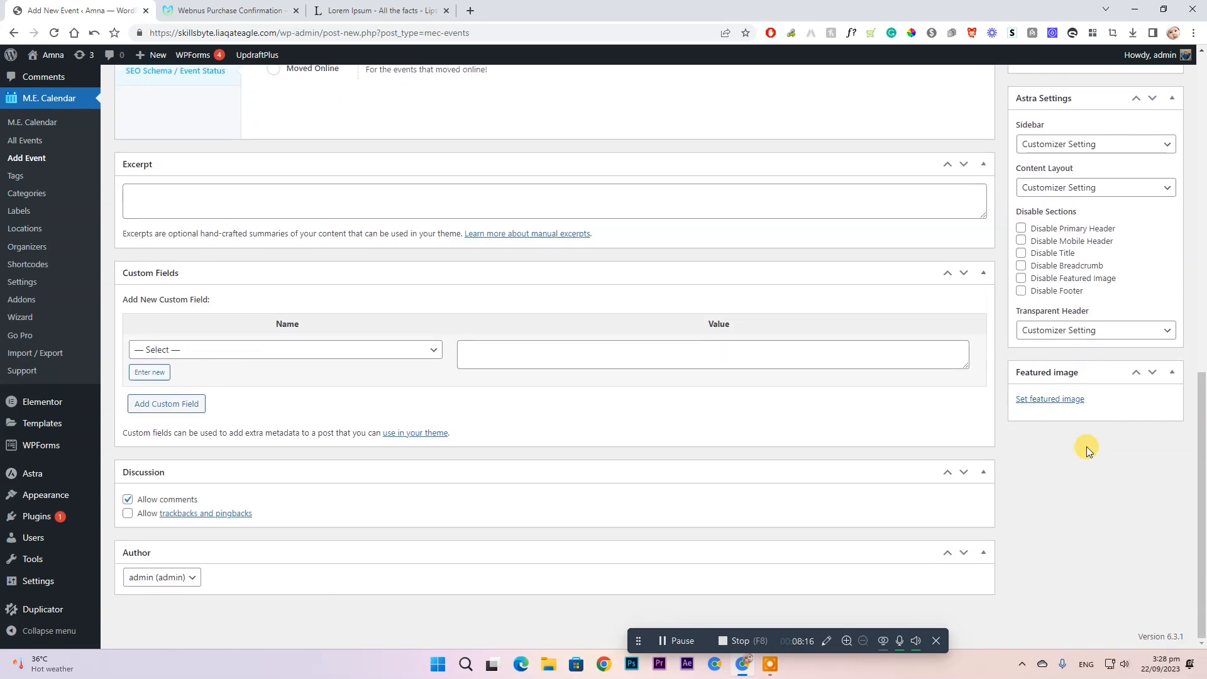
# - Upload the ChatGPT comparison table PNG and set it as the featured image
pyautogui.click(1065, 402)
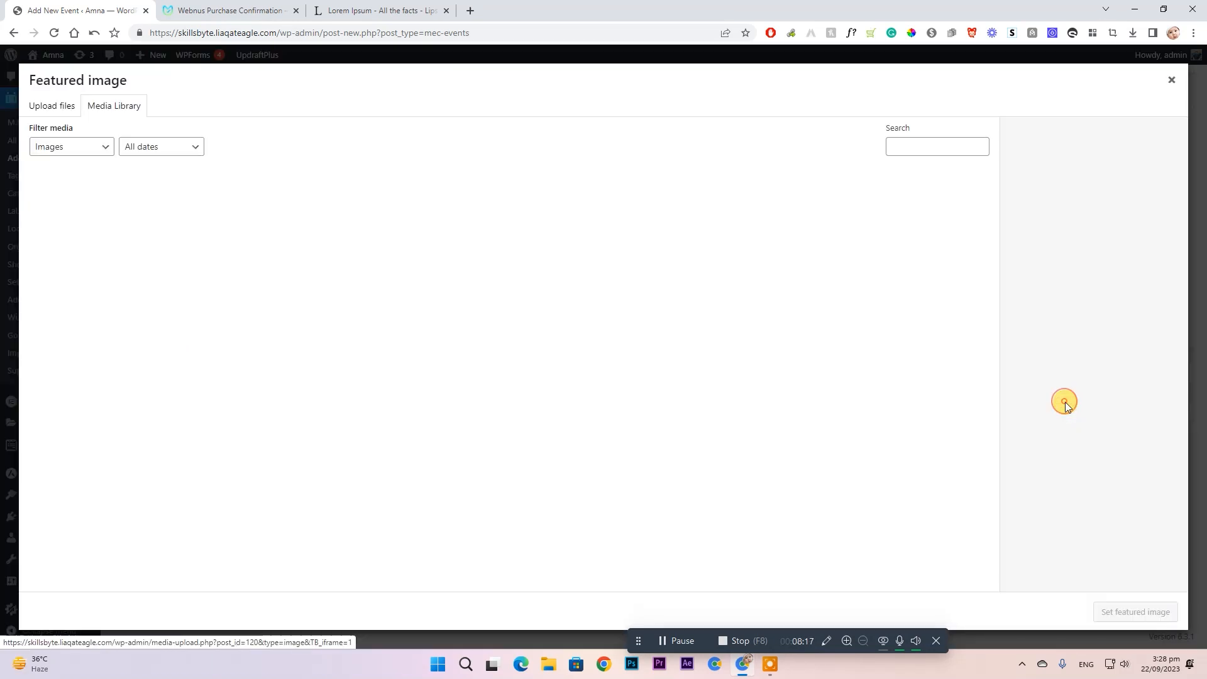
pyautogui.click(67, 118)
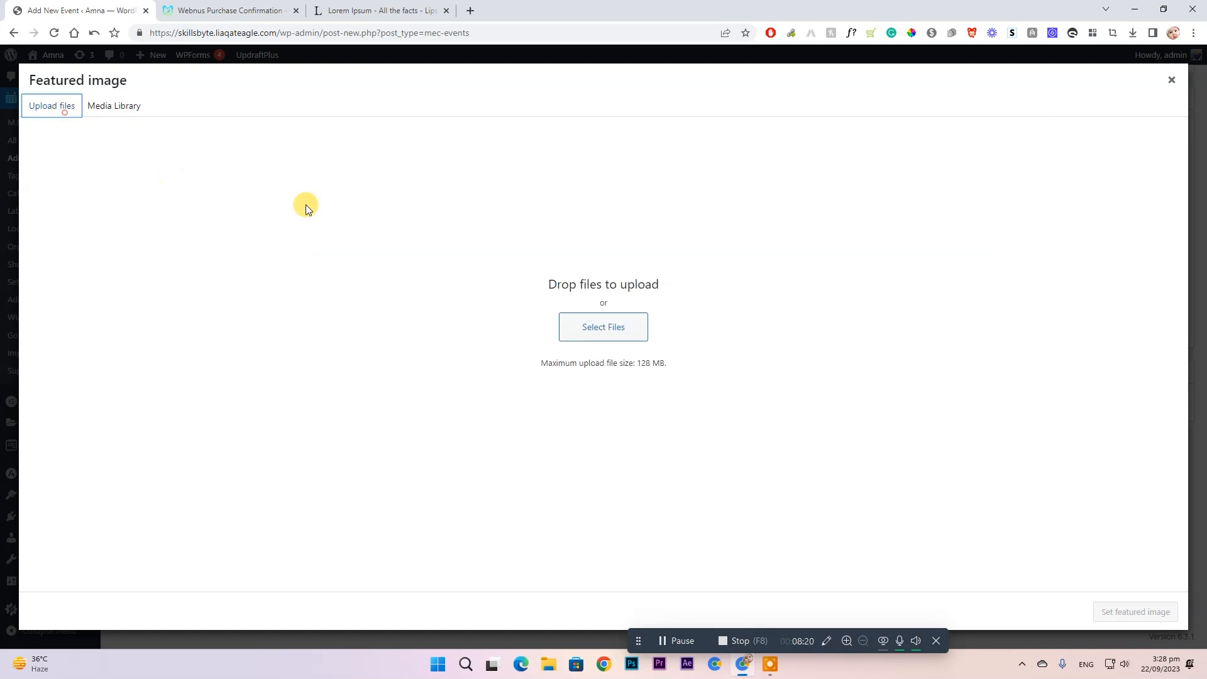
pyautogui.click(616, 336)
pyautogui.scroll(-5, 371, 269)
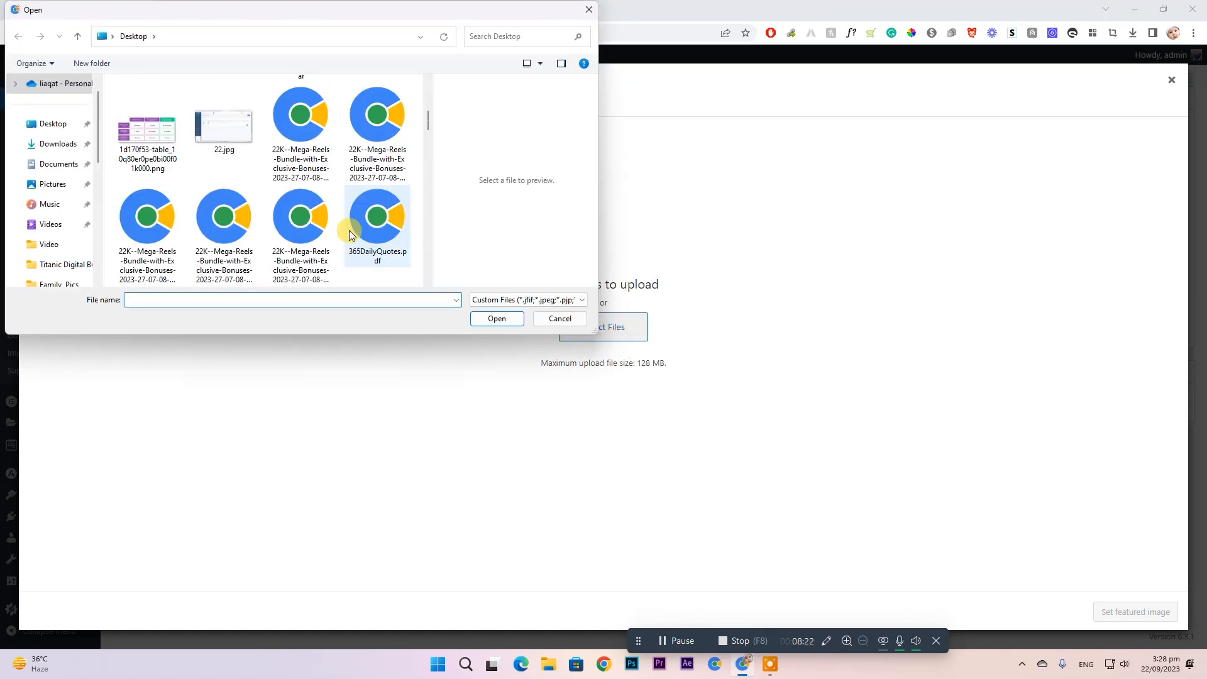
pyautogui.doubleClick(157, 151)
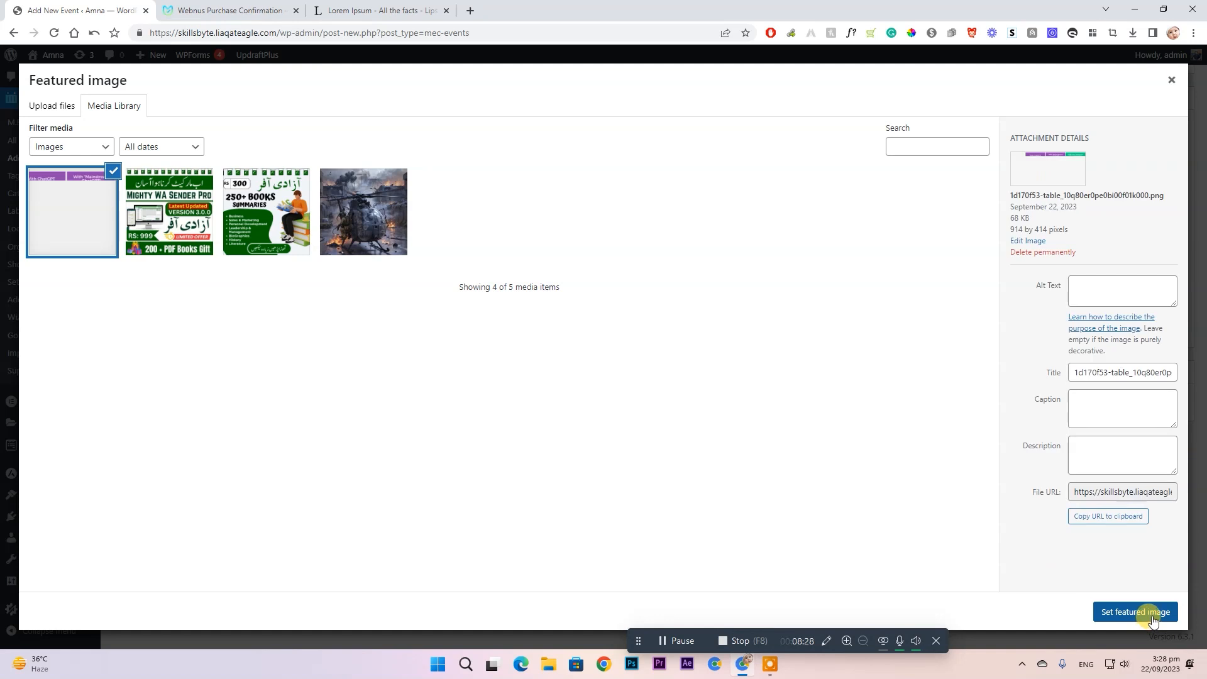
pyautogui.click(1153, 612)
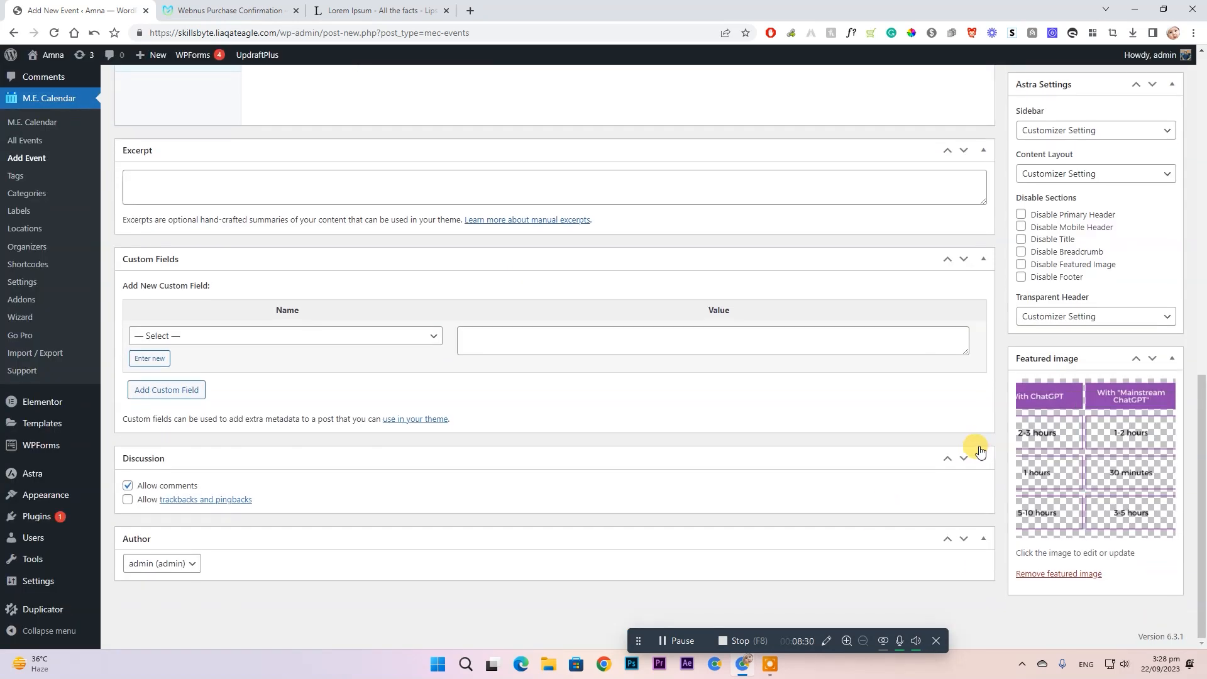
pyautogui.scroll(1, 696, 358)
pyautogui.scroll(10, 698, 360)
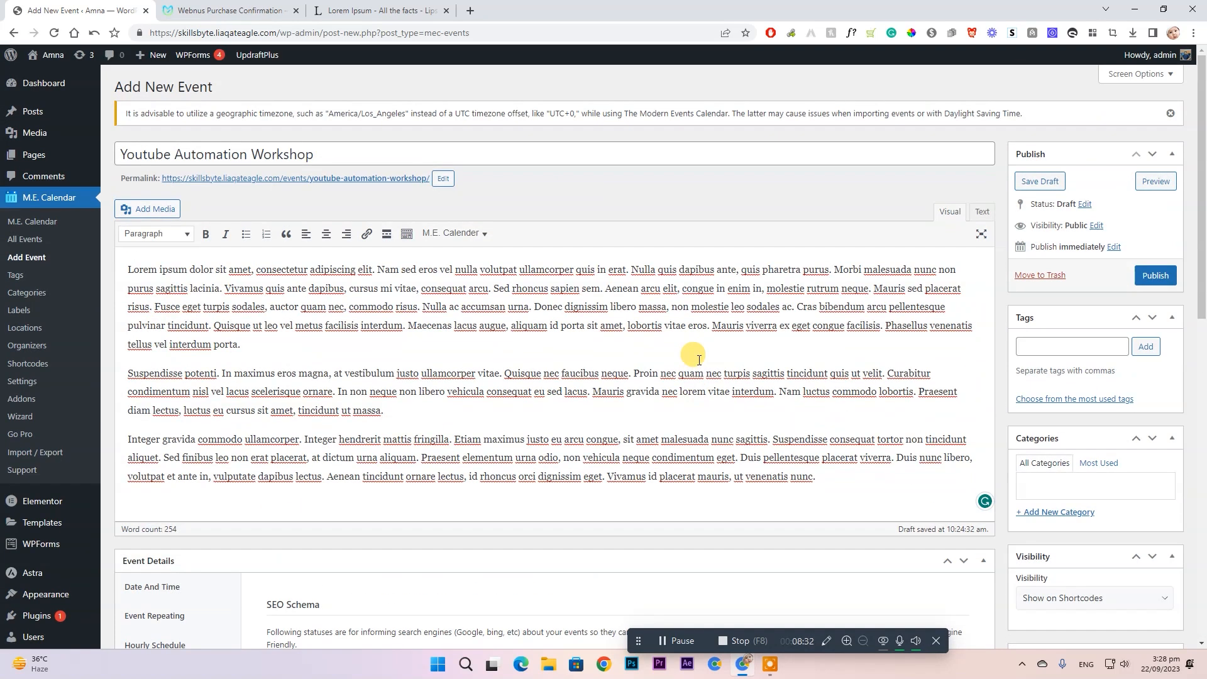
# - Publish the 'Youtube Automation Workshop' event from the Publish box
pyautogui.click(1168, 276)
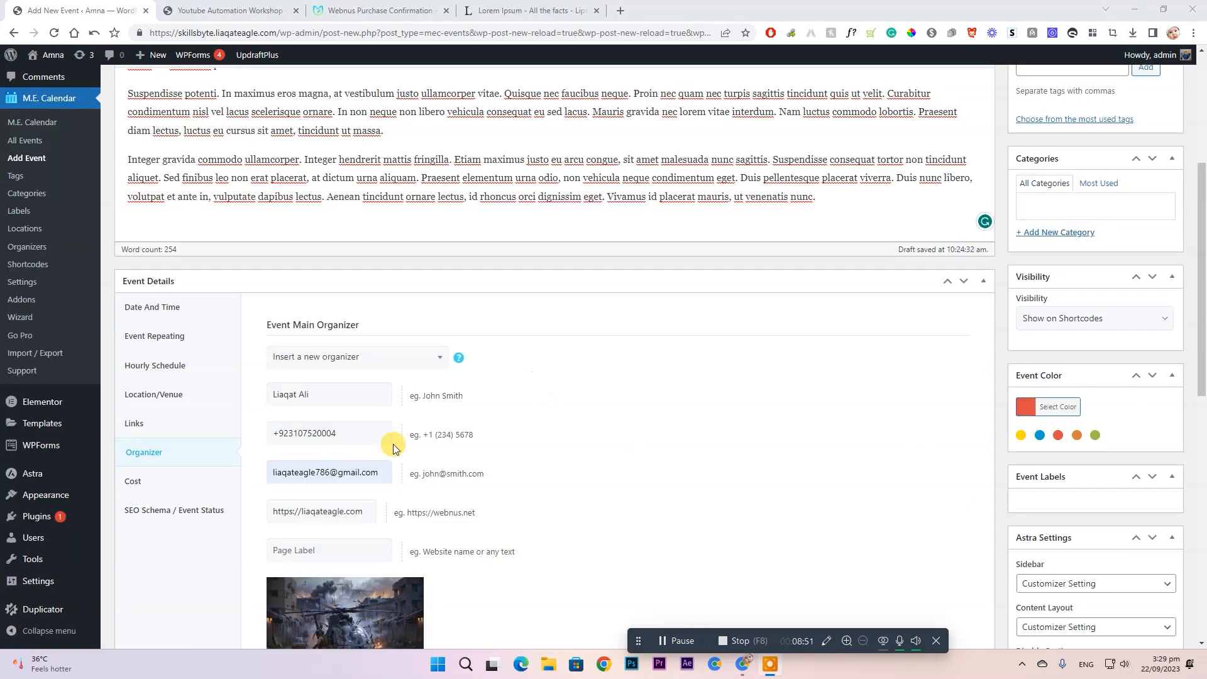
pyautogui.scroll(2, 1168, 236)
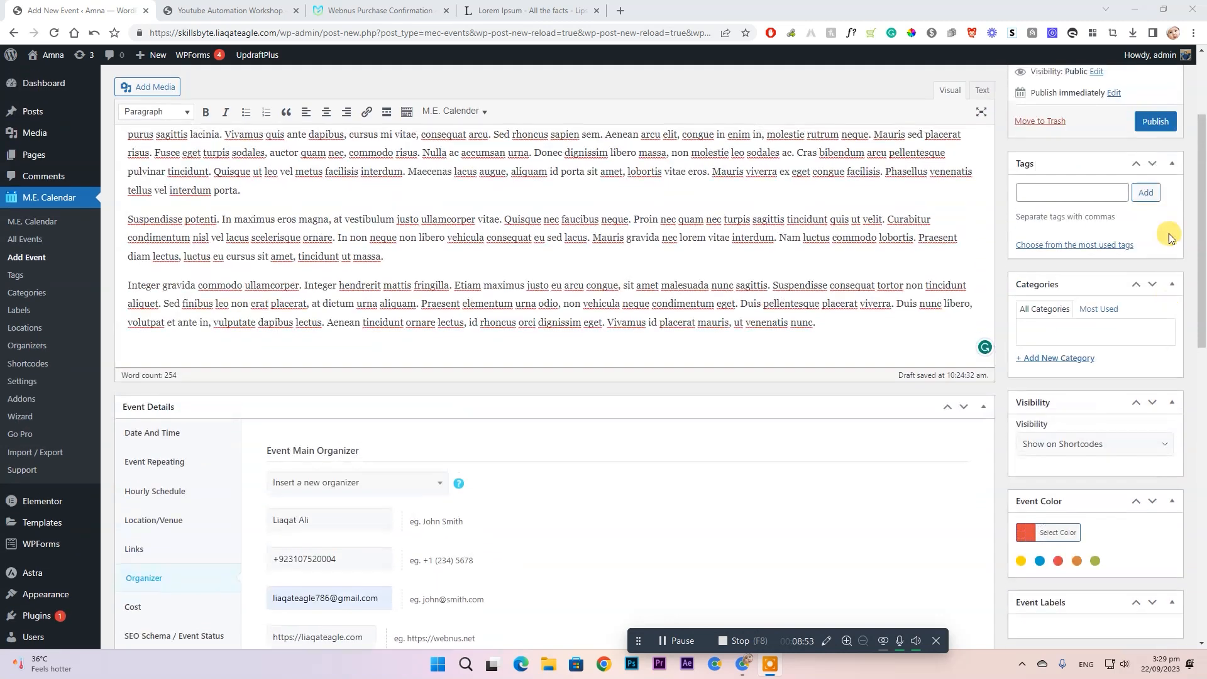
pyautogui.click(1165, 119)
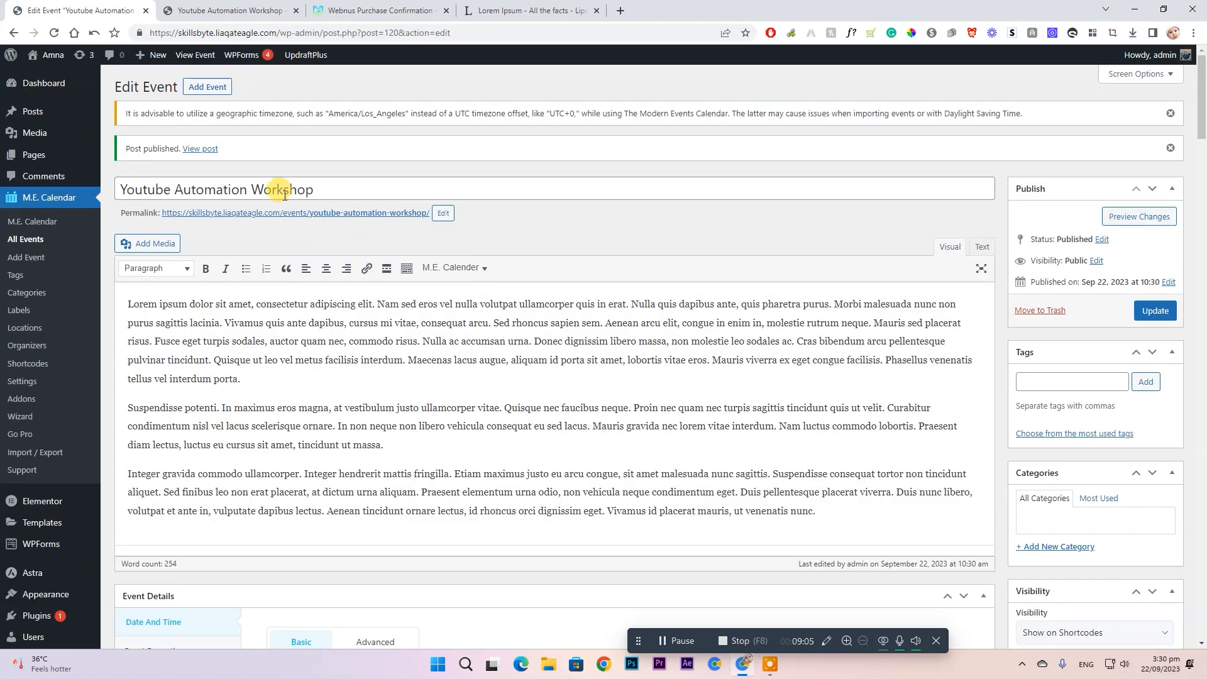
# - Open the published event in a new tab and check its 9:00 am - 3:00 pm time
pyautogui.middleClick(201, 149)
pyautogui.click(264, 8)
pyautogui.click(294, 9)
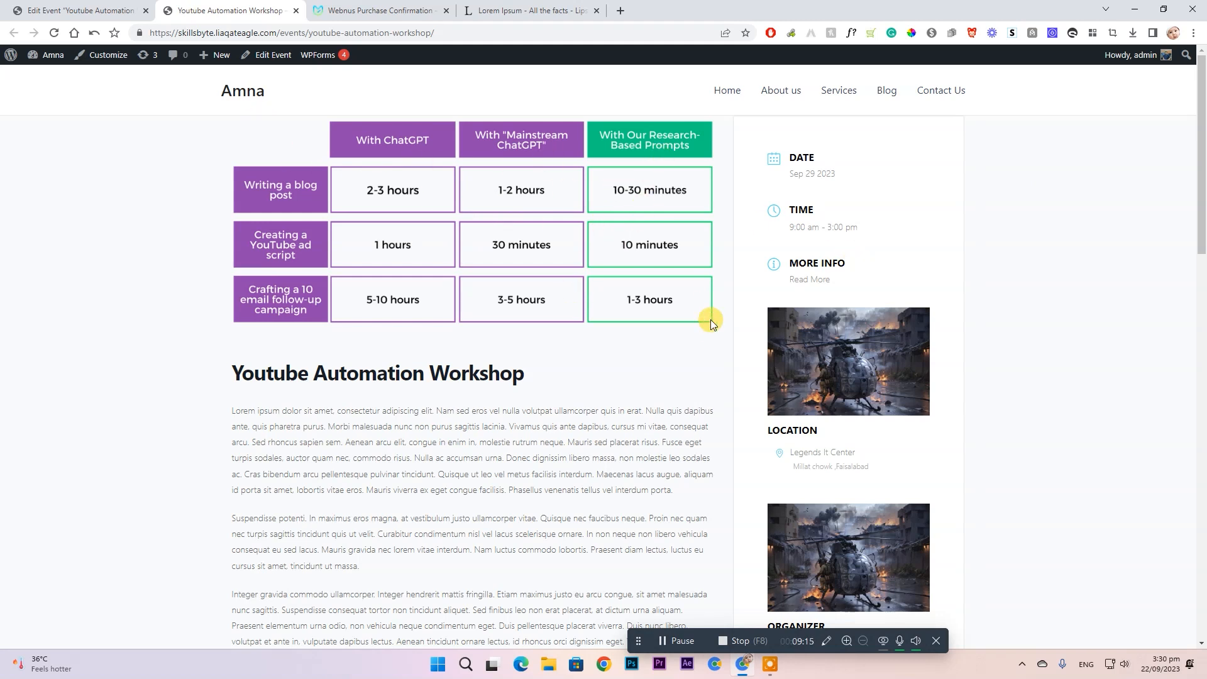
pyautogui.scroll(-3, 315, 224)
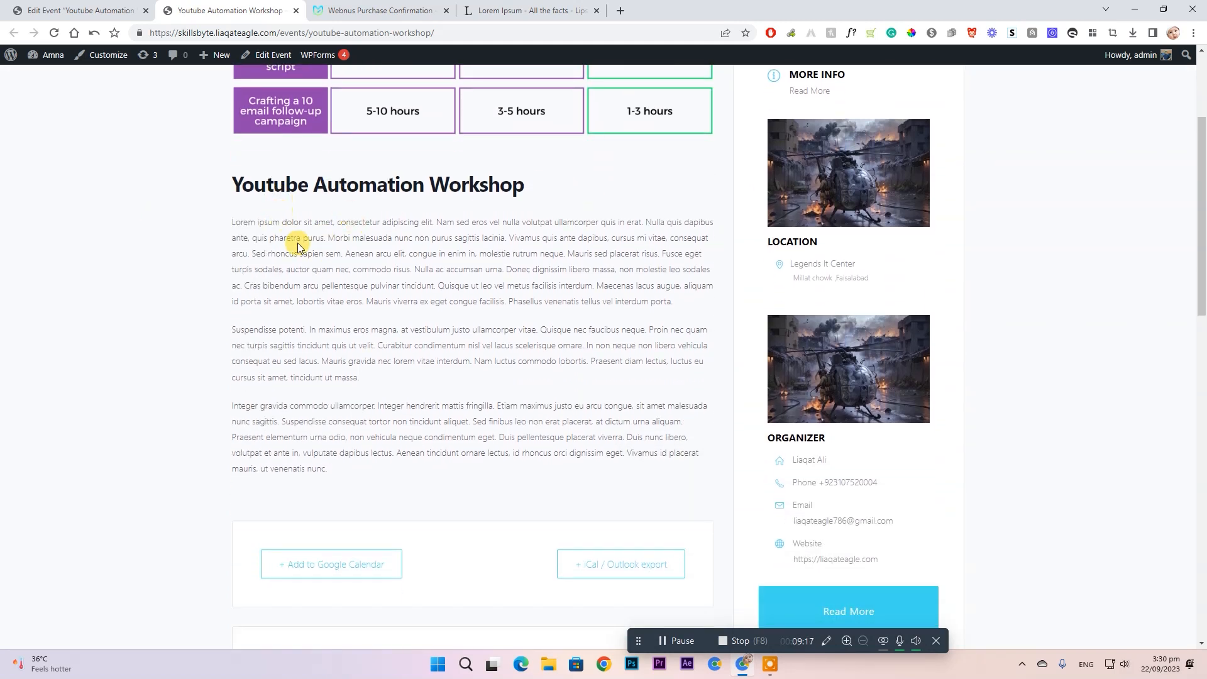
pyautogui.scroll(-6, 297, 245)
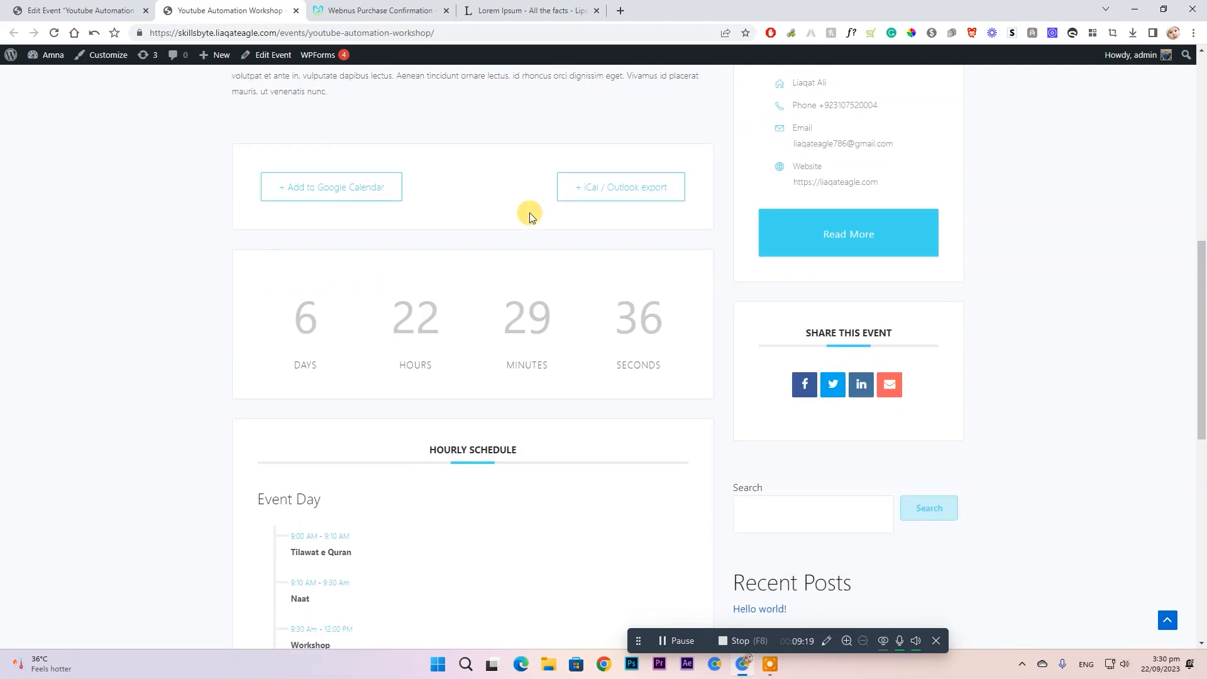
pyautogui.scroll(6, 530, 216)
pyautogui.scroll(3, 878, 304)
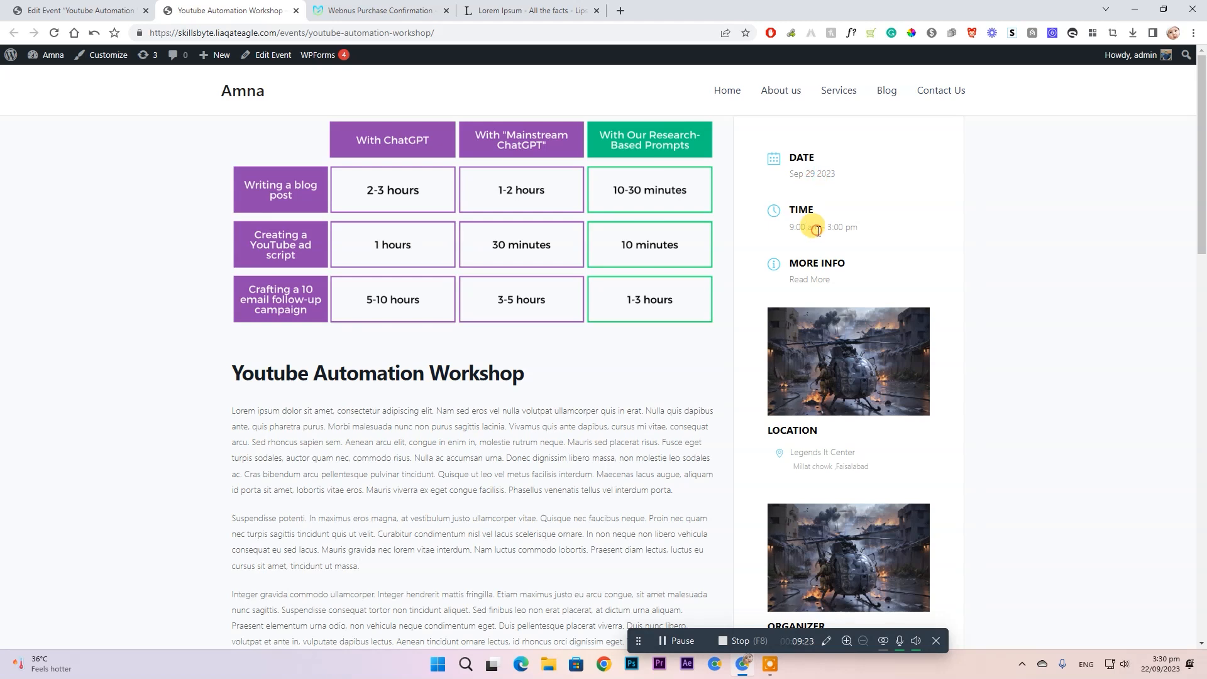
pyautogui.tripleClick(817, 230)
# - Follow Read More to review the countdown and hourly schedule, then return to Edit Event
pyautogui.click(812, 279)
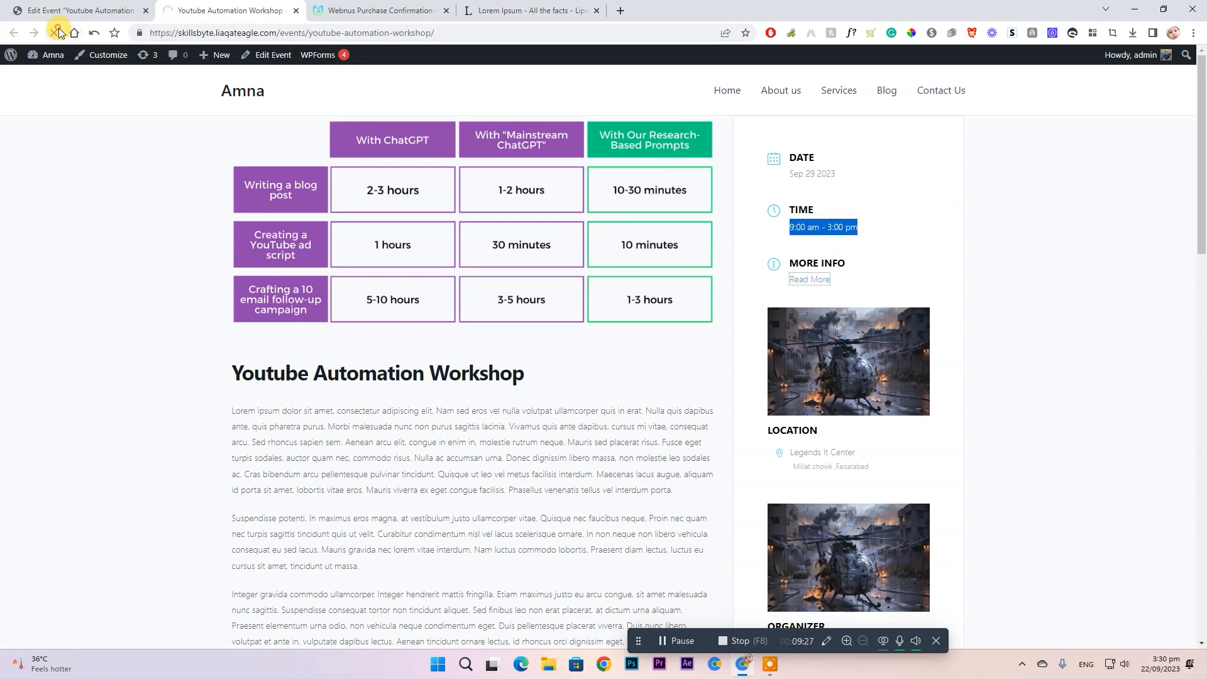
pyautogui.scroll(-2, 862, 270)
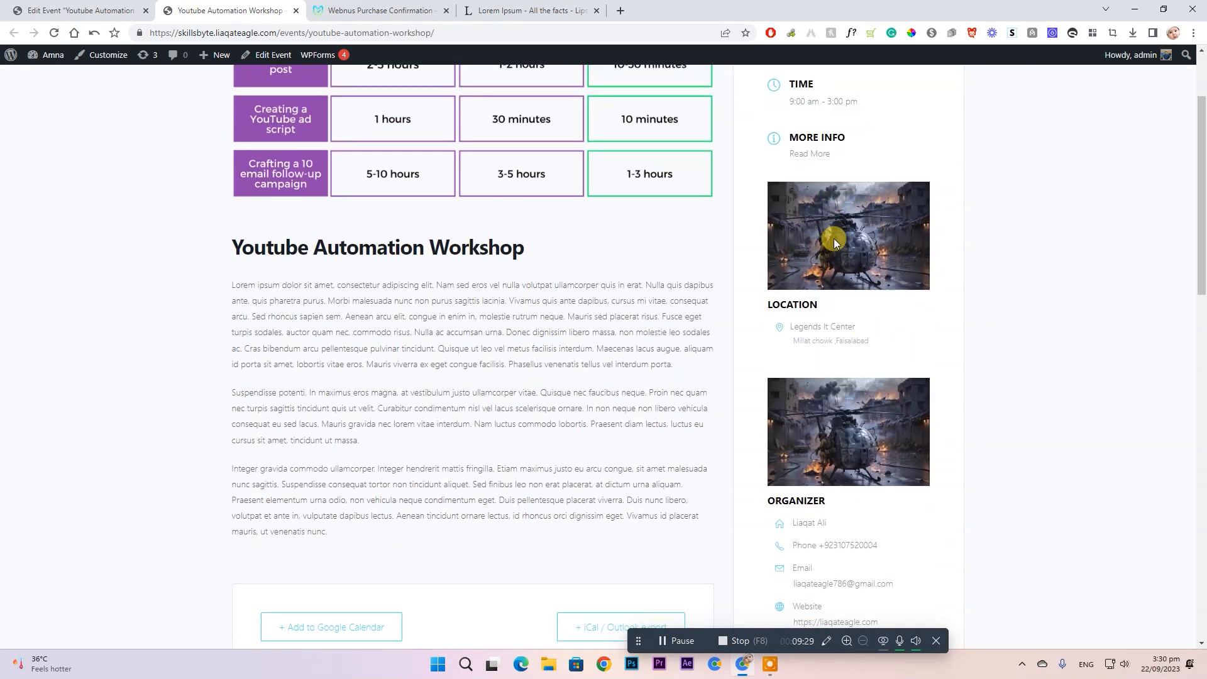
pyautogui.scroll(-2, 862, 340)
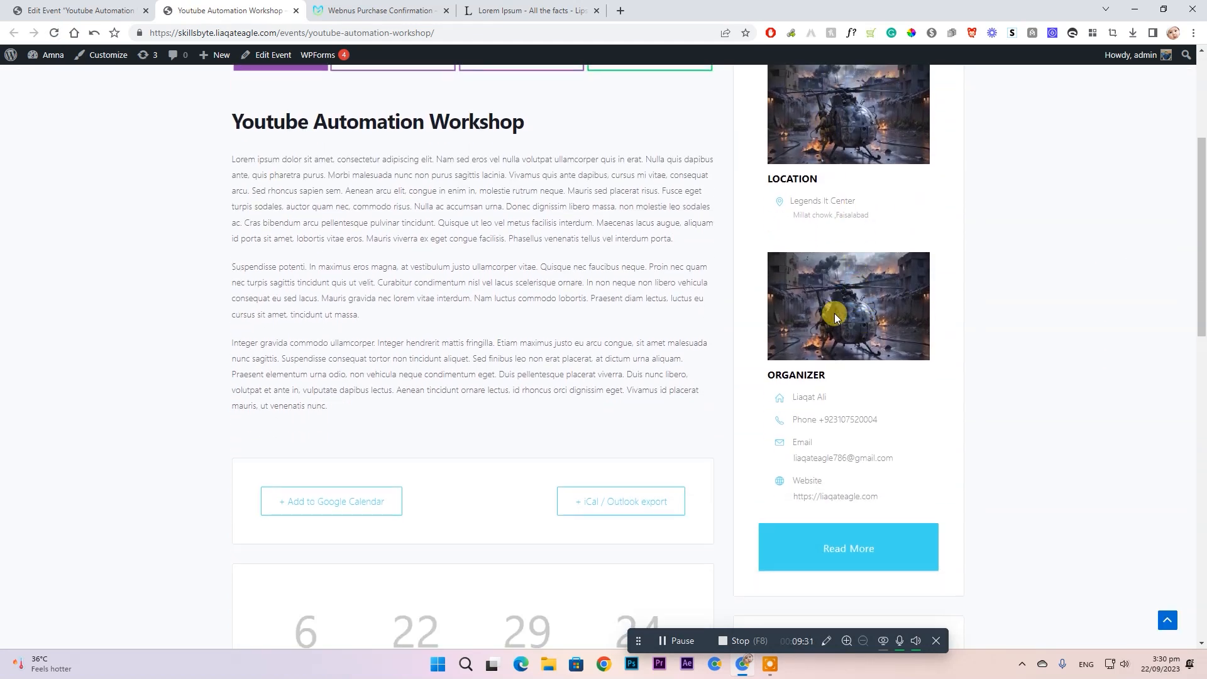
pyautogui.scroll(-2, 867, 423)
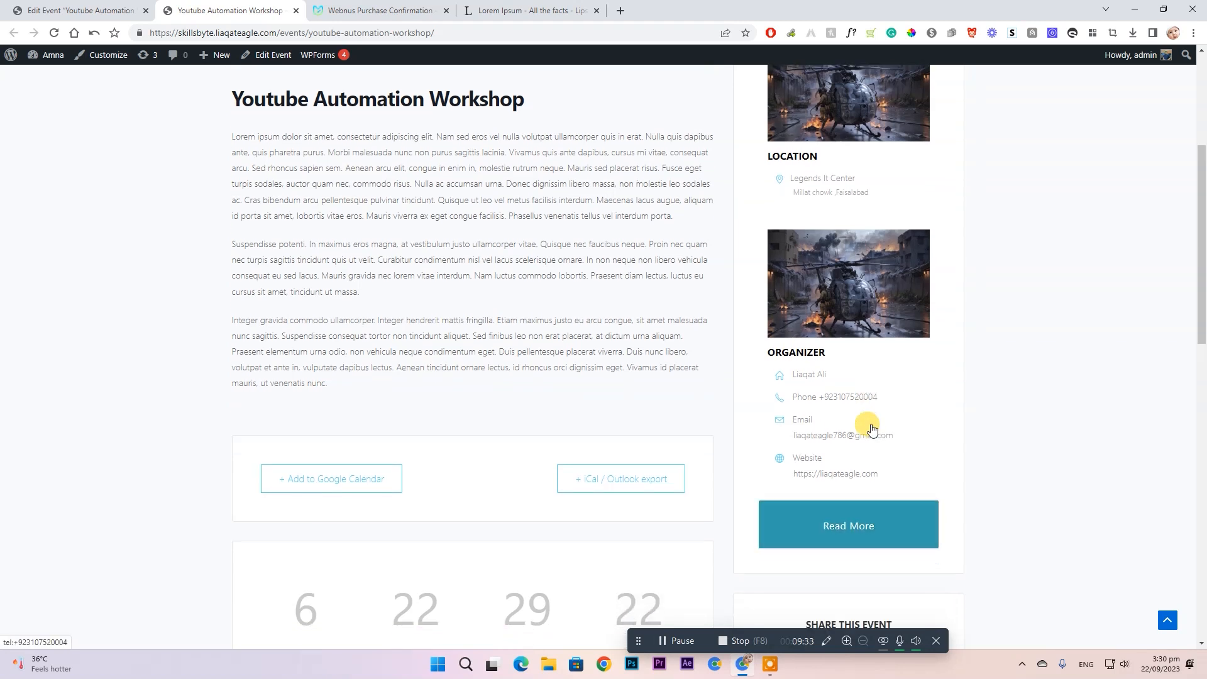
pyautogui.scroll(1, 755, 358)
pyautogui.scroll(-2, 574, 346)
pyautogui.scroll(-2, 431, 259)
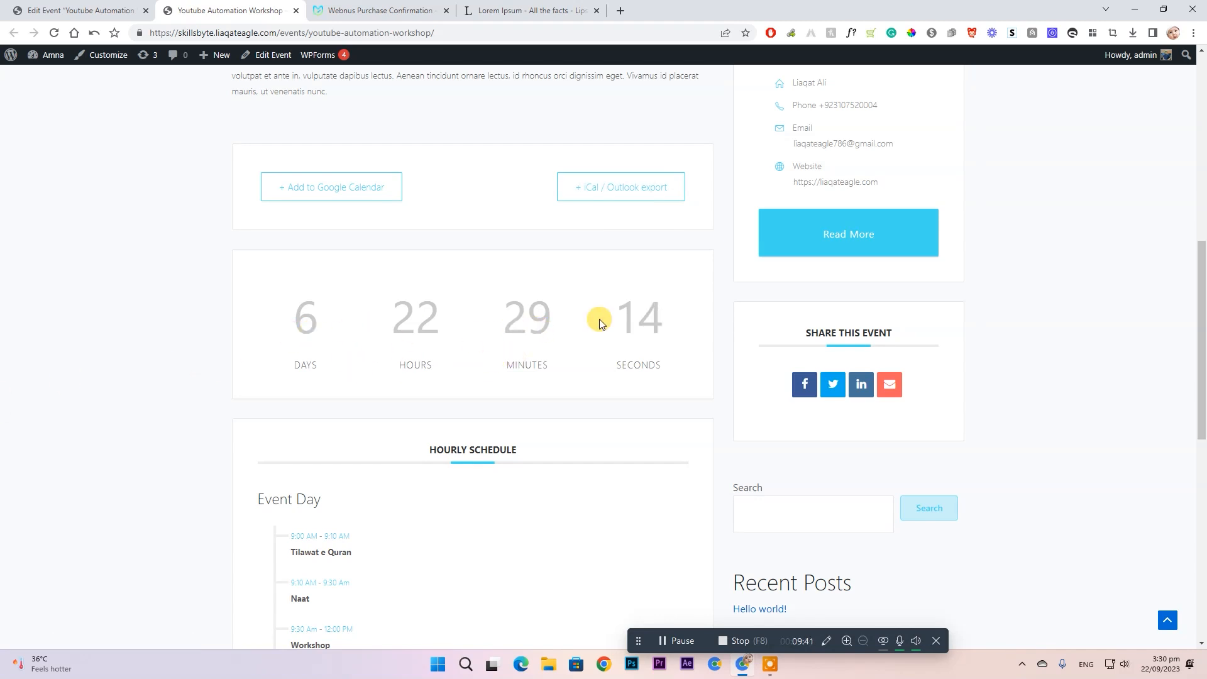
pyautogui.scroll(-3, 374, 315)
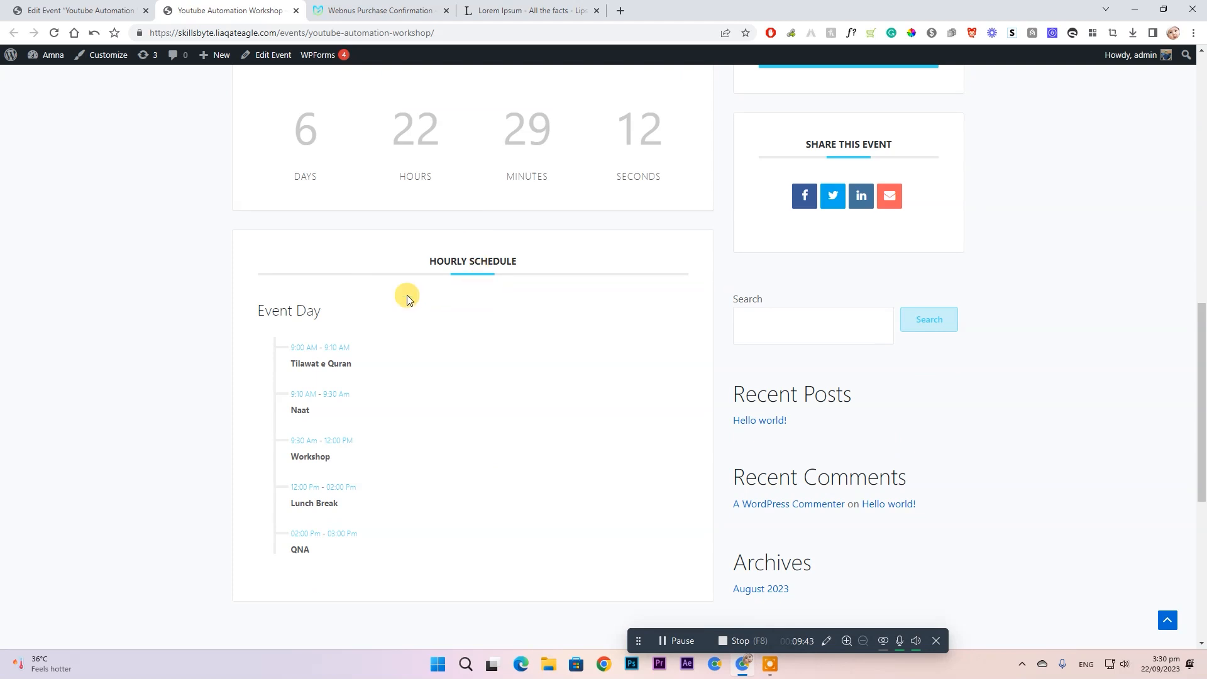
pyautogui.scroll(-5, 305, 398)
pyautogui.scroll(6, 468, 277)
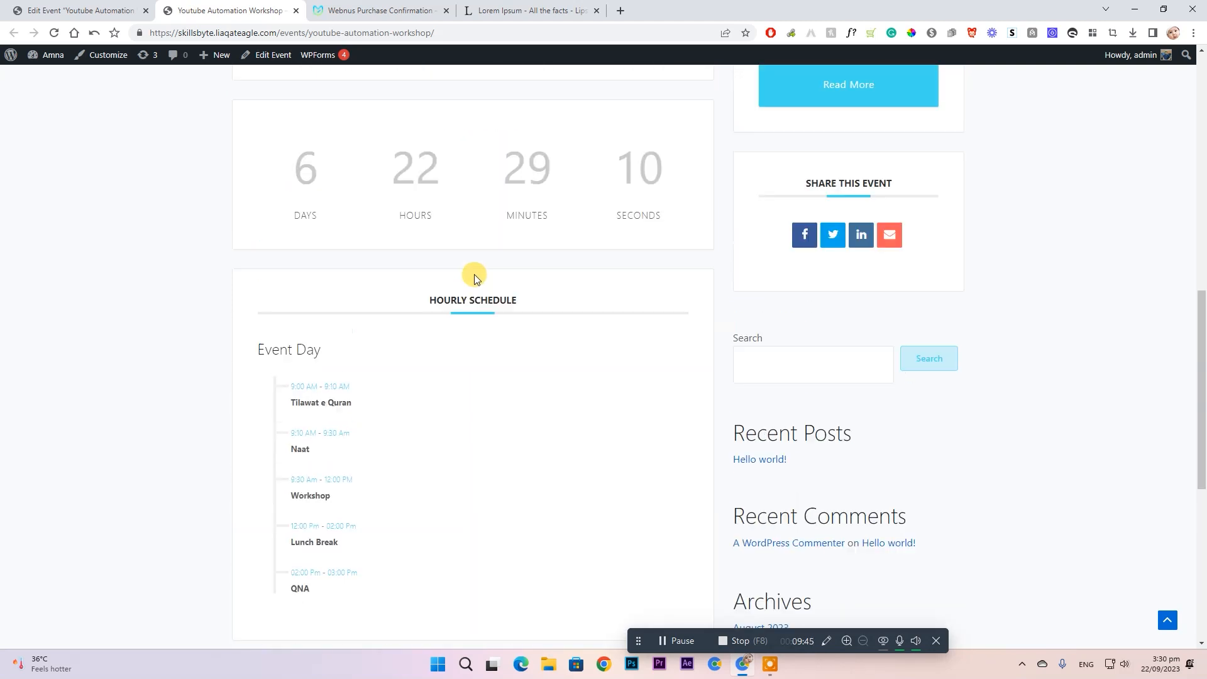
pyautogui.scroll(8, 474, 277)
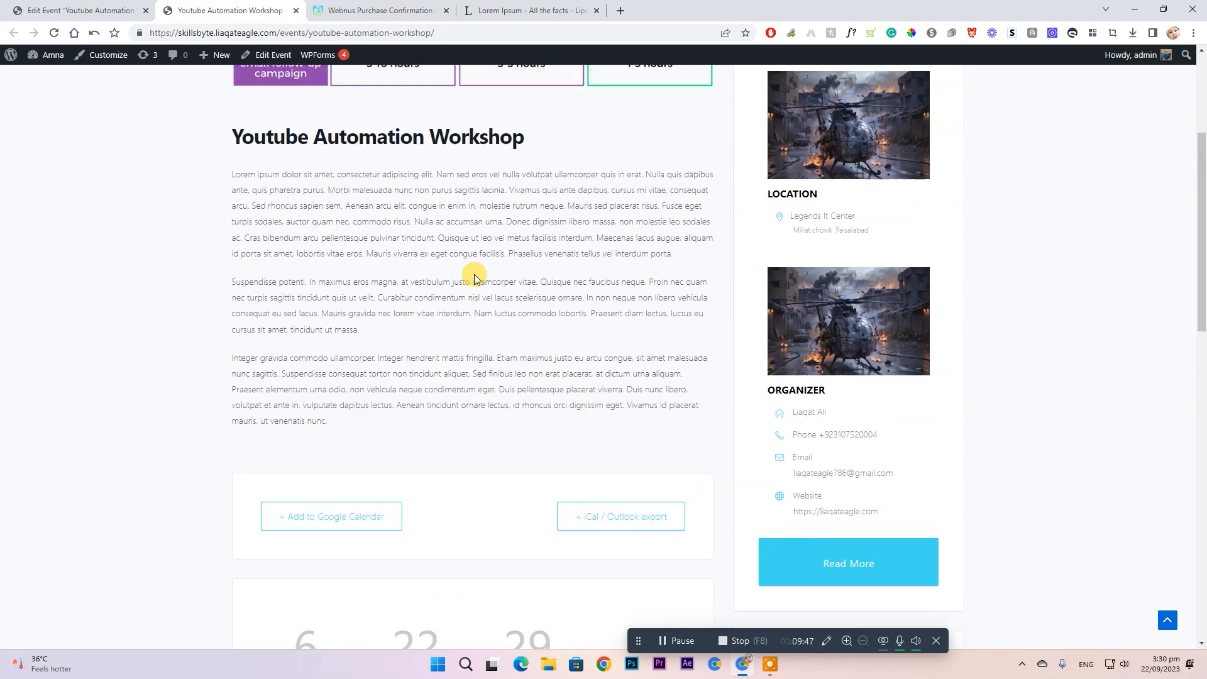
pyautogui.scroll(4, 475, 278)
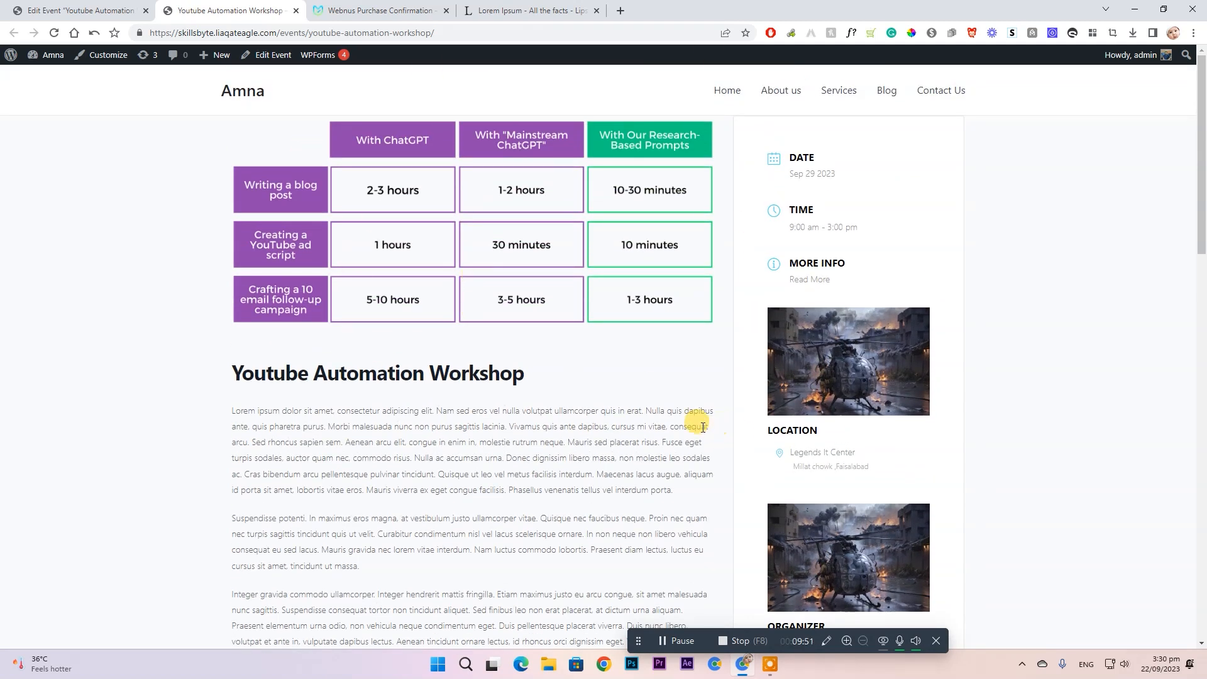
pyautogui.click(79, 10)
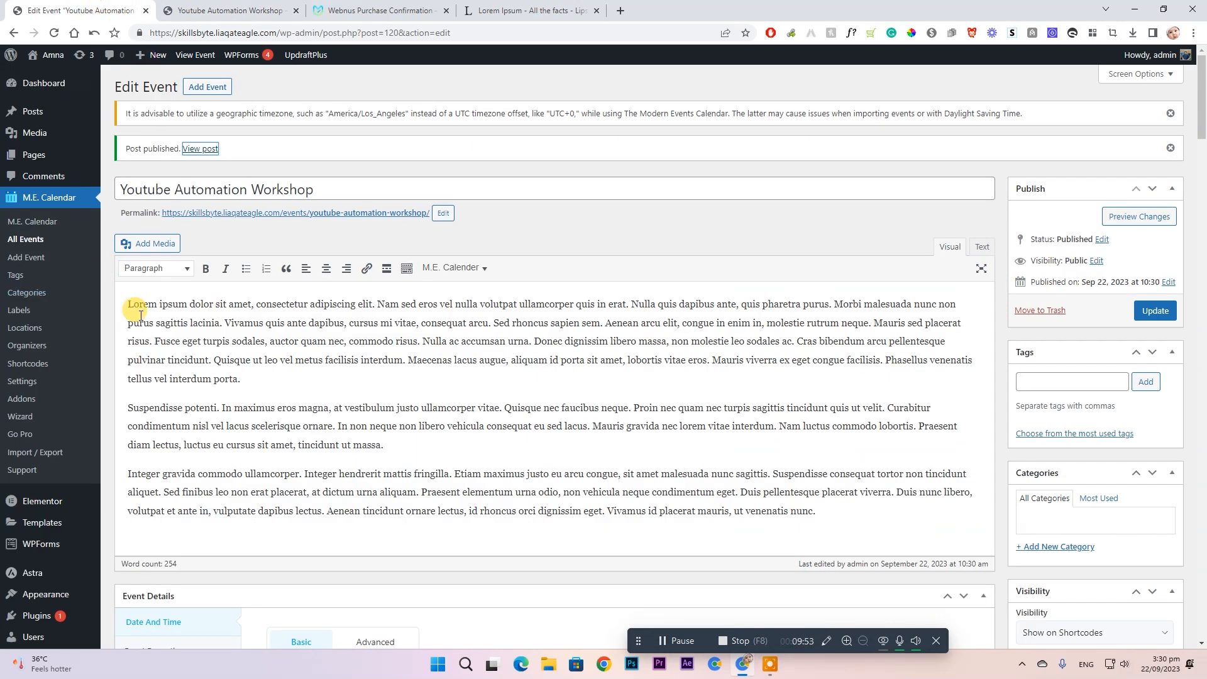
# - Go to M.E. Calendar's All Events list, then its Tags page
pyautogui.click(39, 245)
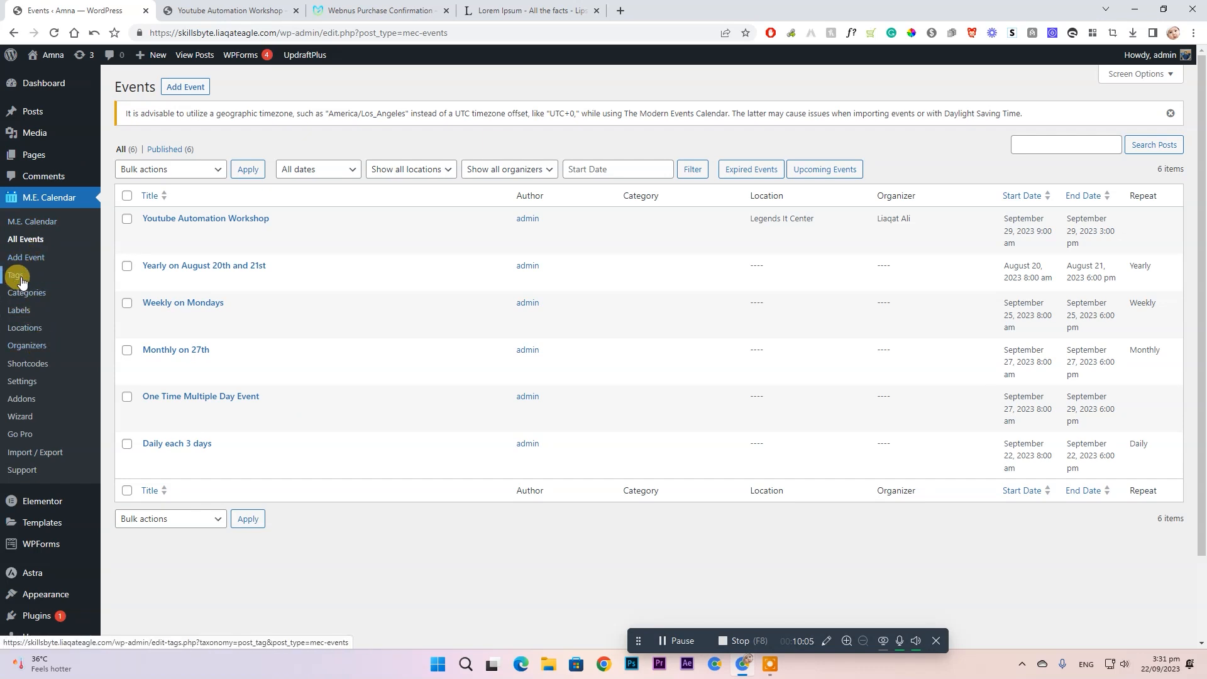
pyautogui.click(21, 280)
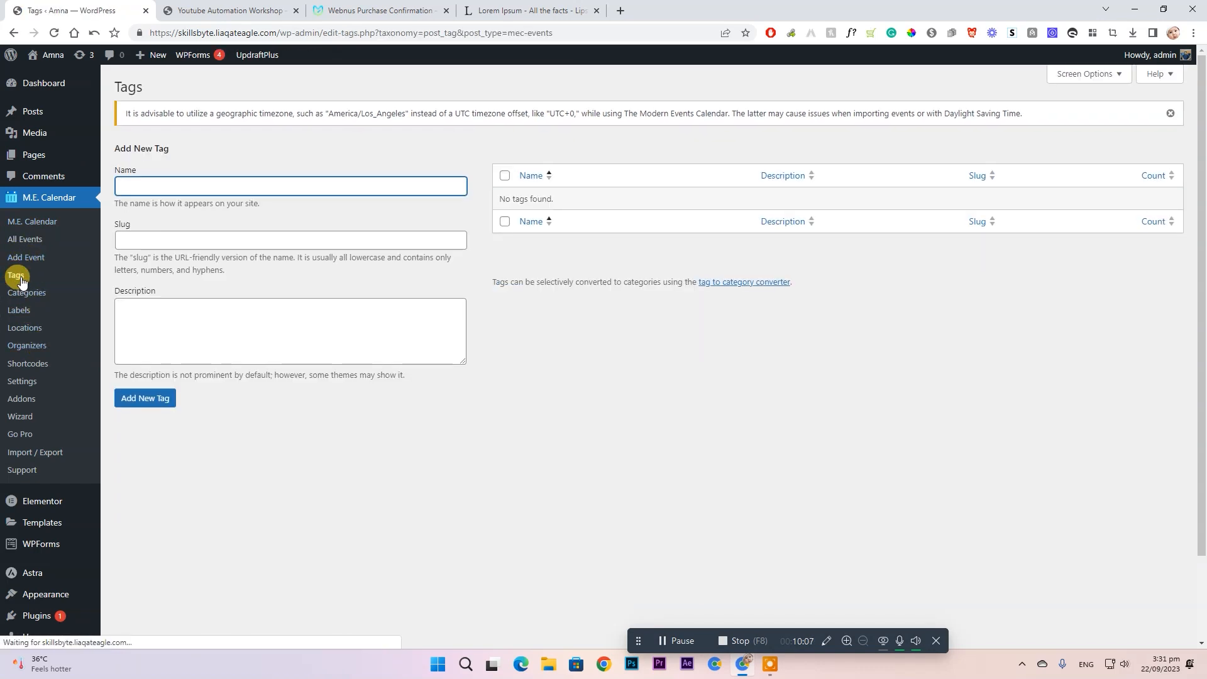
# - Browse the MEC Categories, Labels, Locations and Organizers pages, ending on the Shortcodes list
pyautogui.click(44, 301)
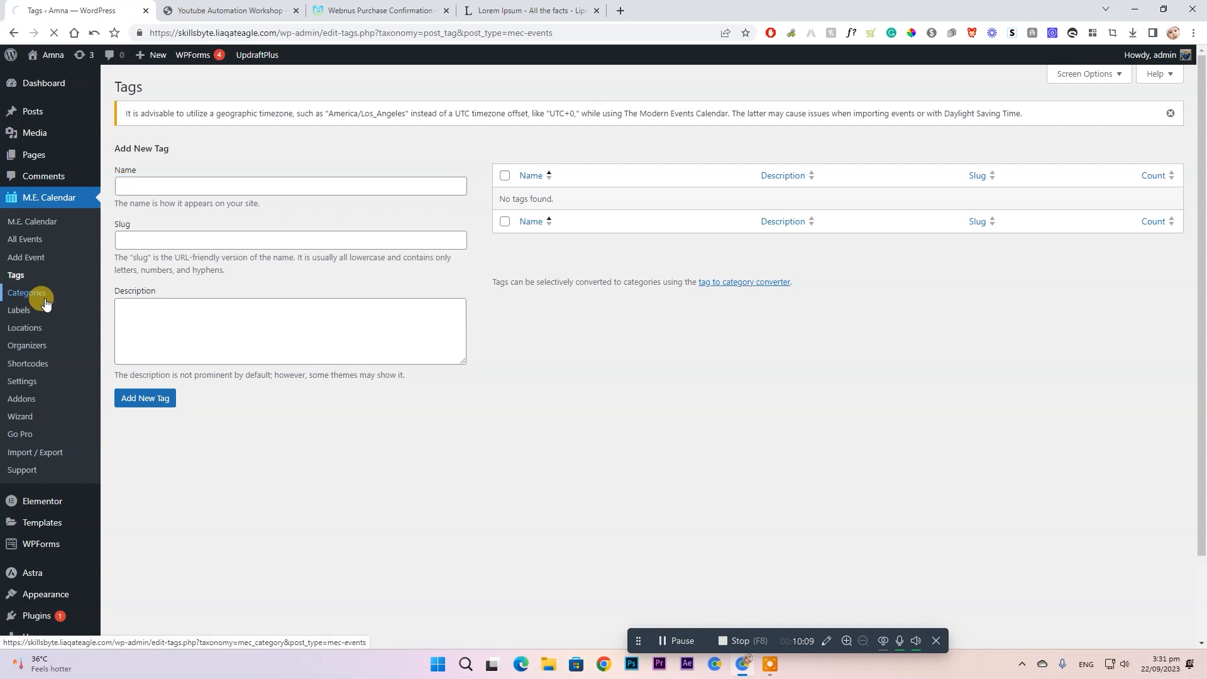
pyautogui.click(24, 316)
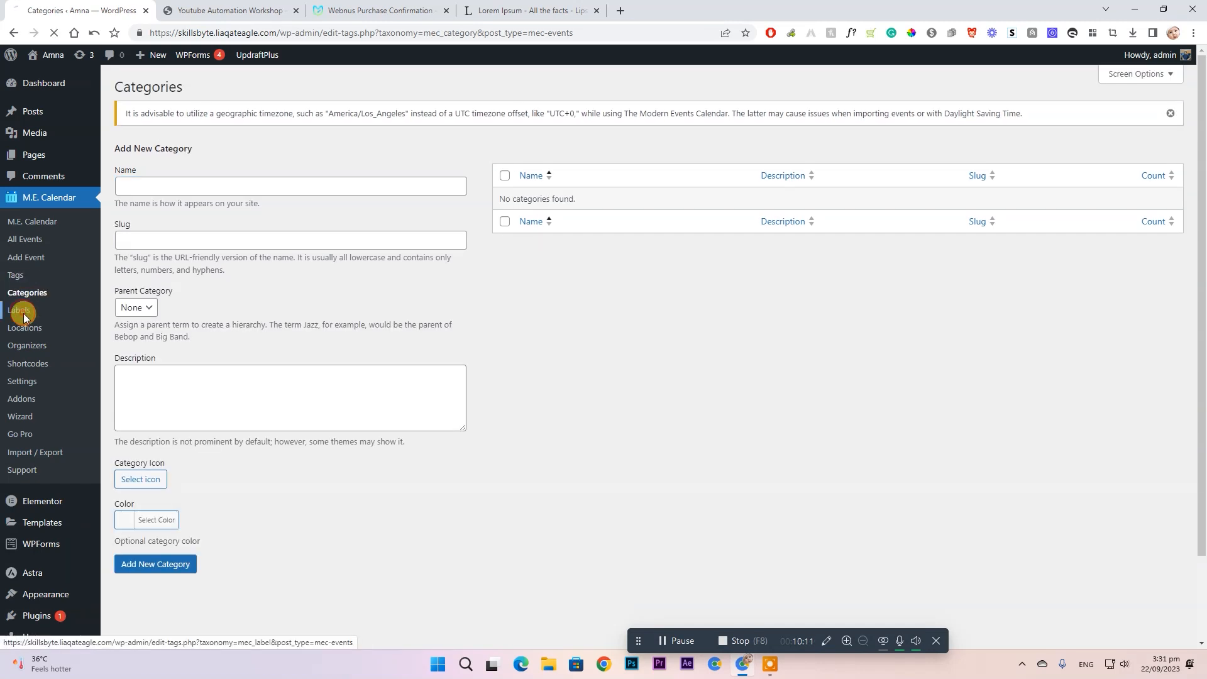
pyautogui.click(36, 329)
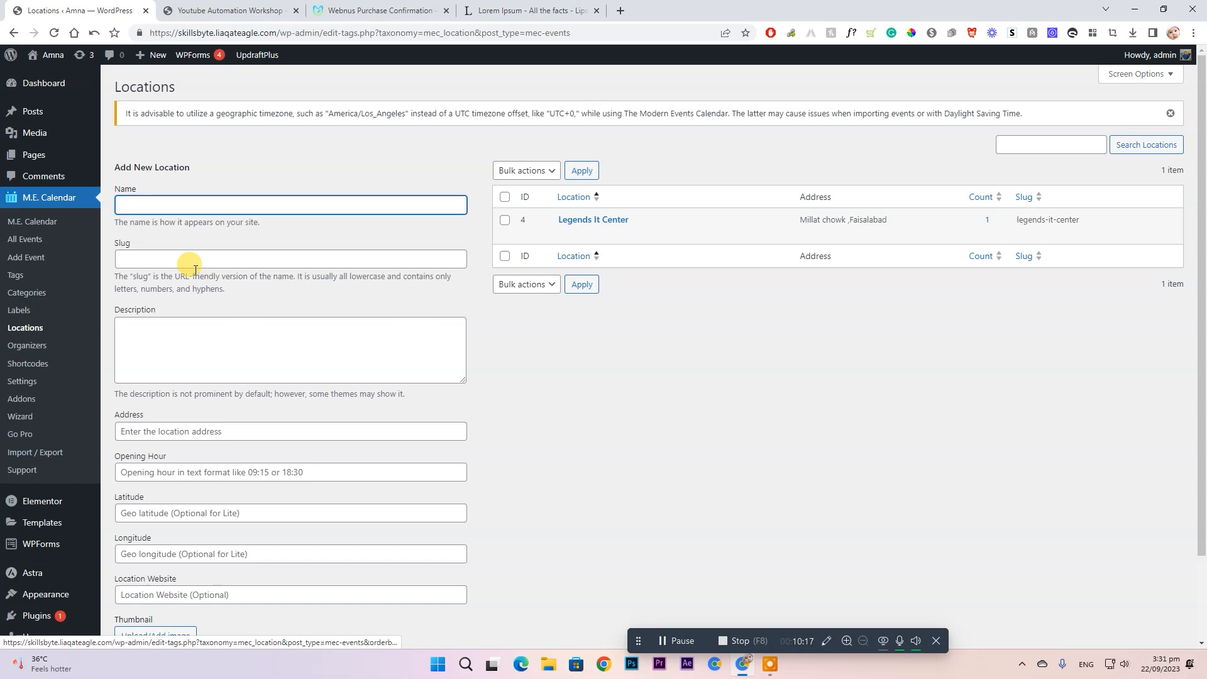
pyautogui.click(28, 350)
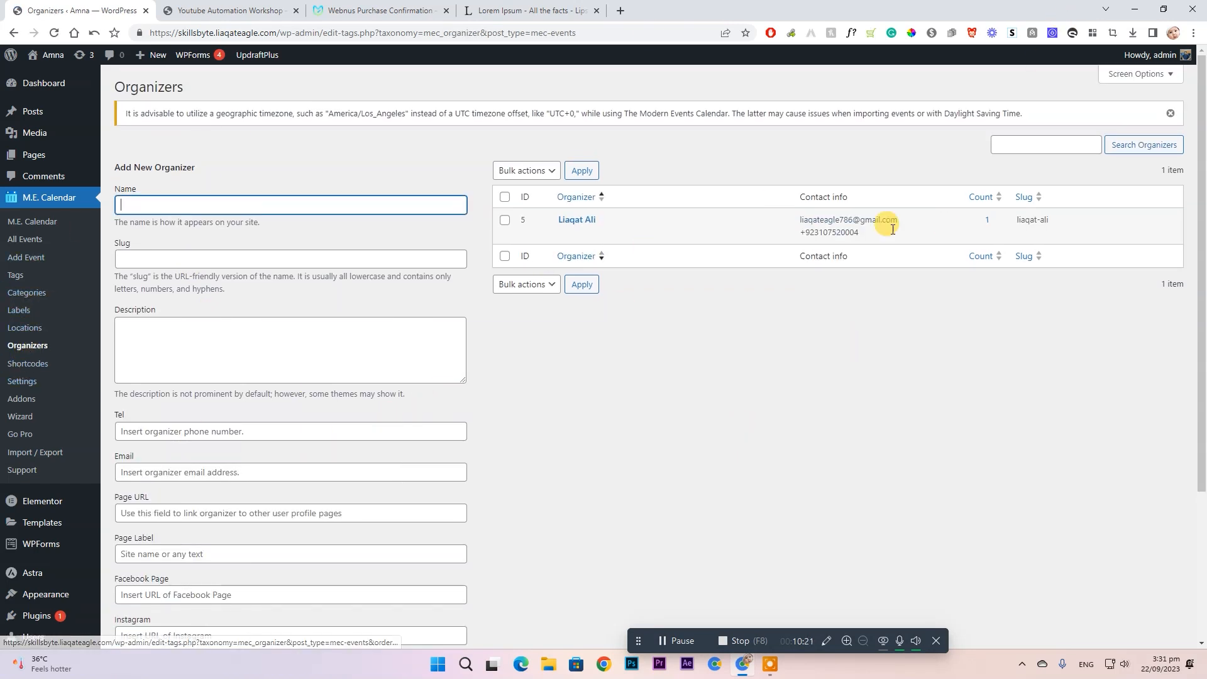
pyautogui.click(49, 364)
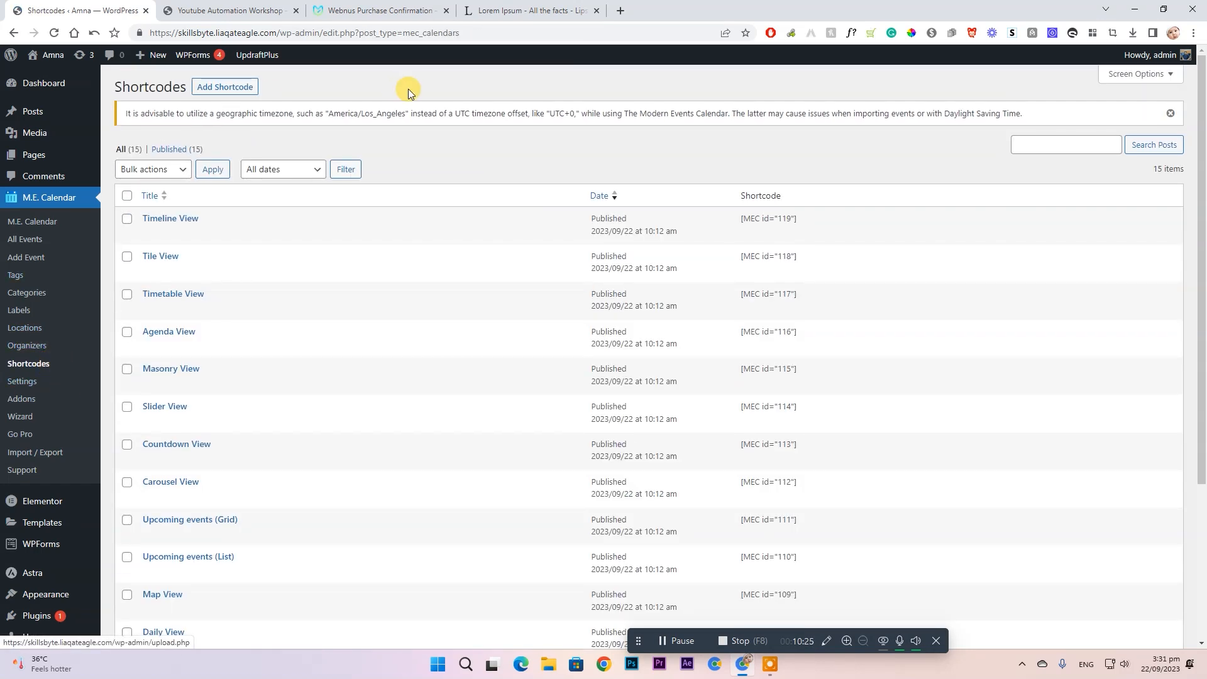
# - Scroll through the 15 shortcodes down to Full Calendar, then go to M.E. Calendar Settings
pyautogui.scroll(-4, 340, 210)
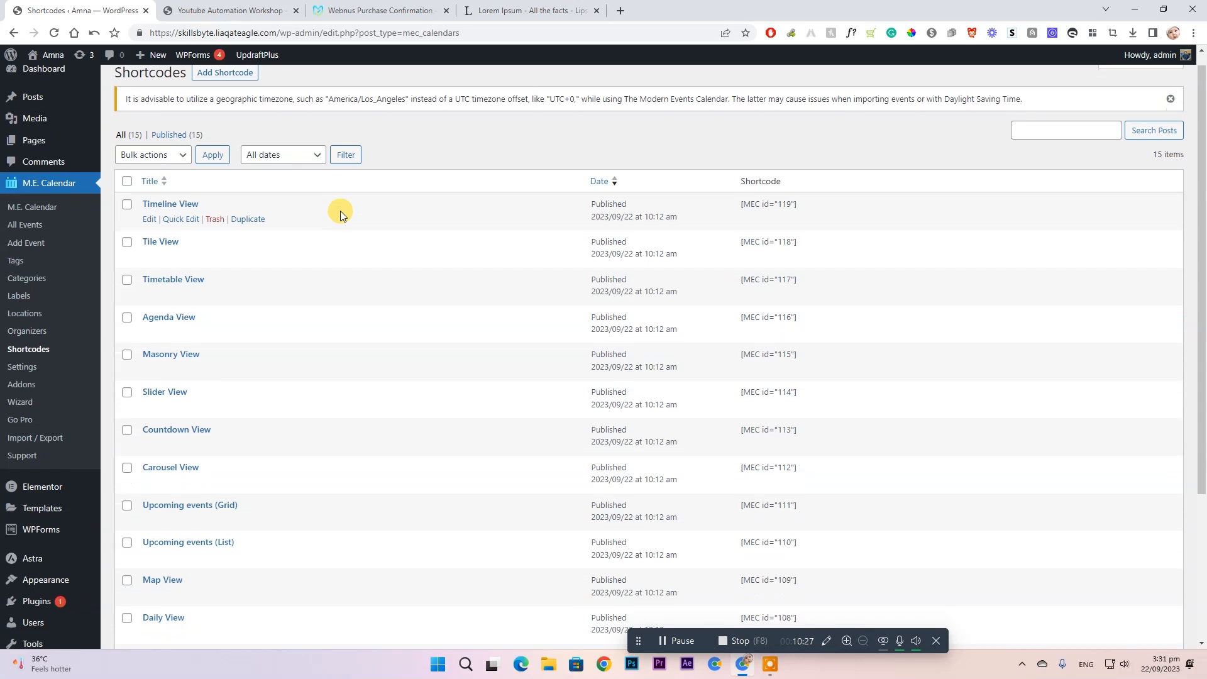
pyautogui.scroll(2, 352, 377)
pyautogui.scroll(1, 387, 333)
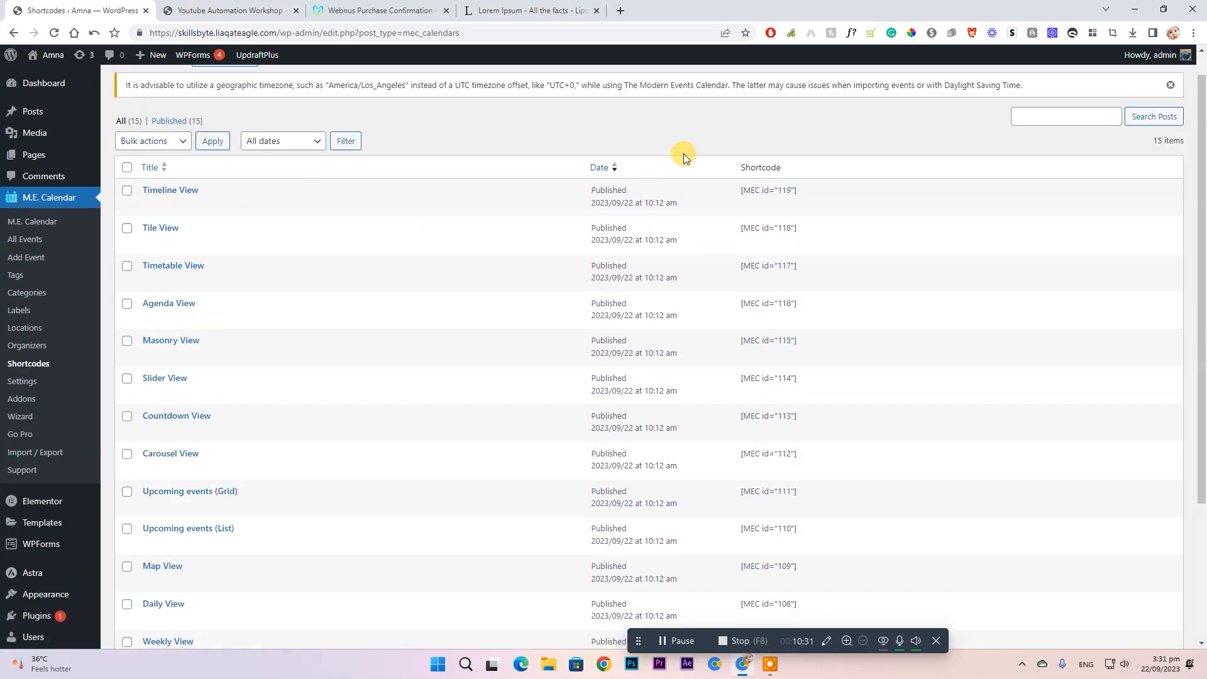
pyautogui.scroll(-3, 394, 240)
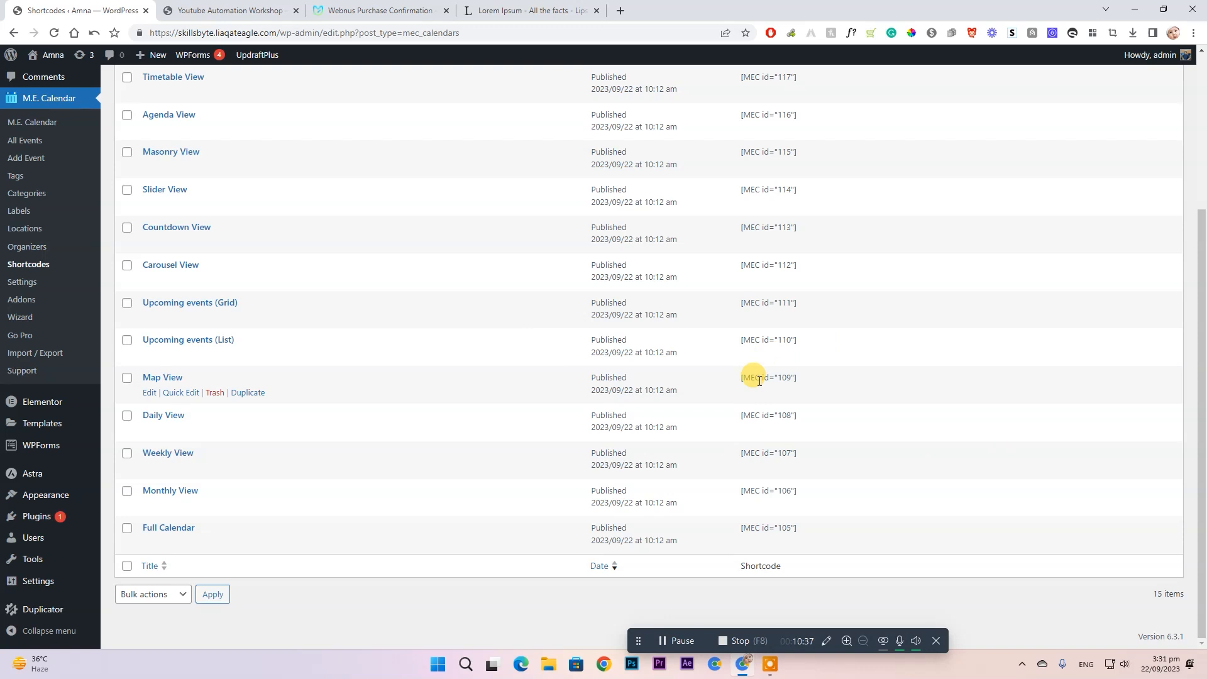
pyautogui.click(15, 282)
# - Expand the advanced general settings and scroll through the calendar Settings page toward Addons
pyautogui.scroll(-9, 673, 216)
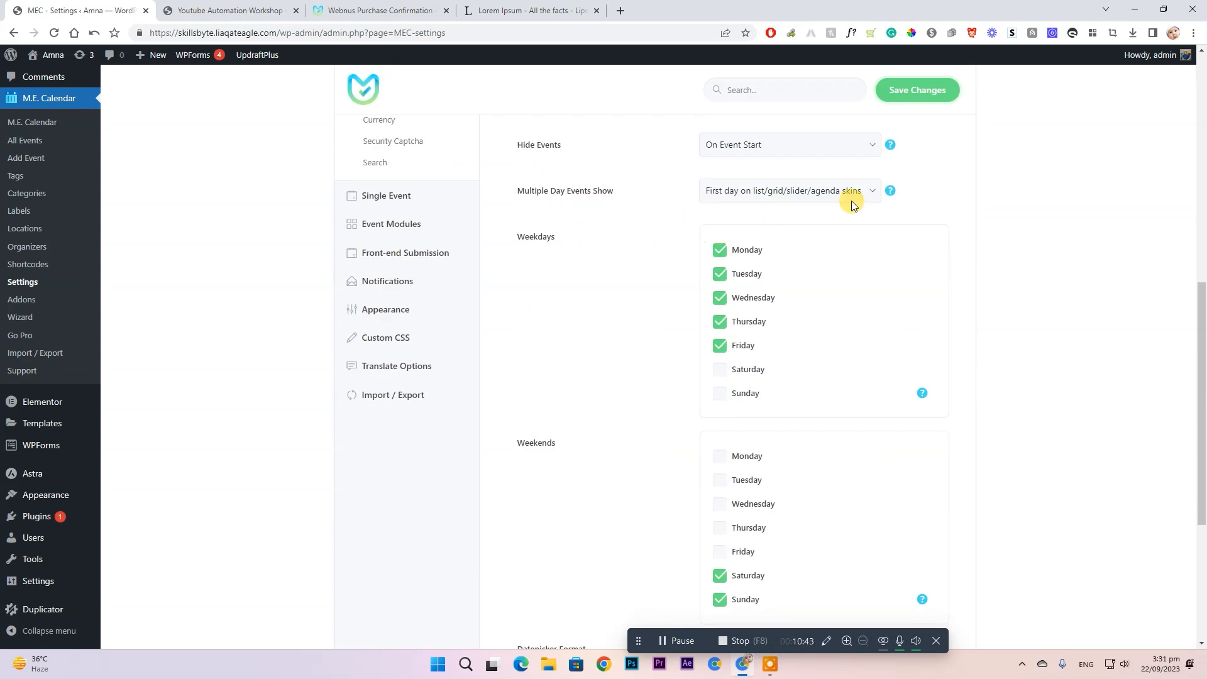
pyautogui.scroll(6, 851, 201)
pyautogui.scroll(-4, 809, 337)
pyautogui.click(629, 205)
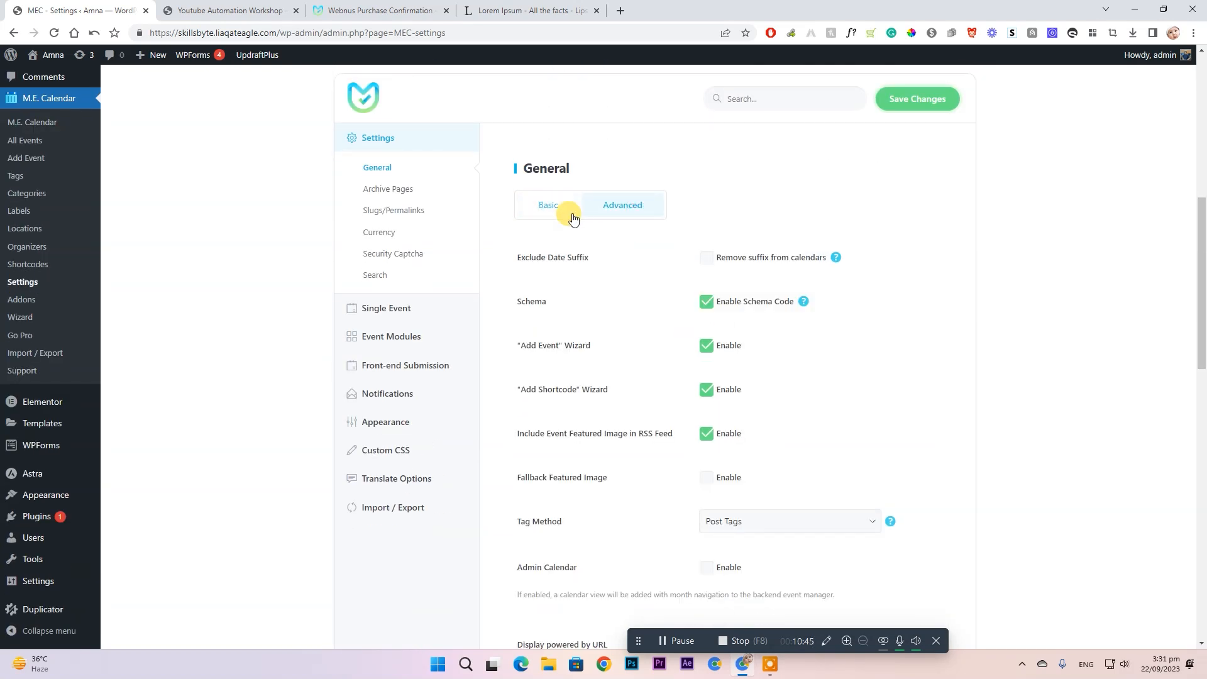
pyautogui.scroll(-2, 856, 248)
pyautogui.scroll(-7, 694, 291)
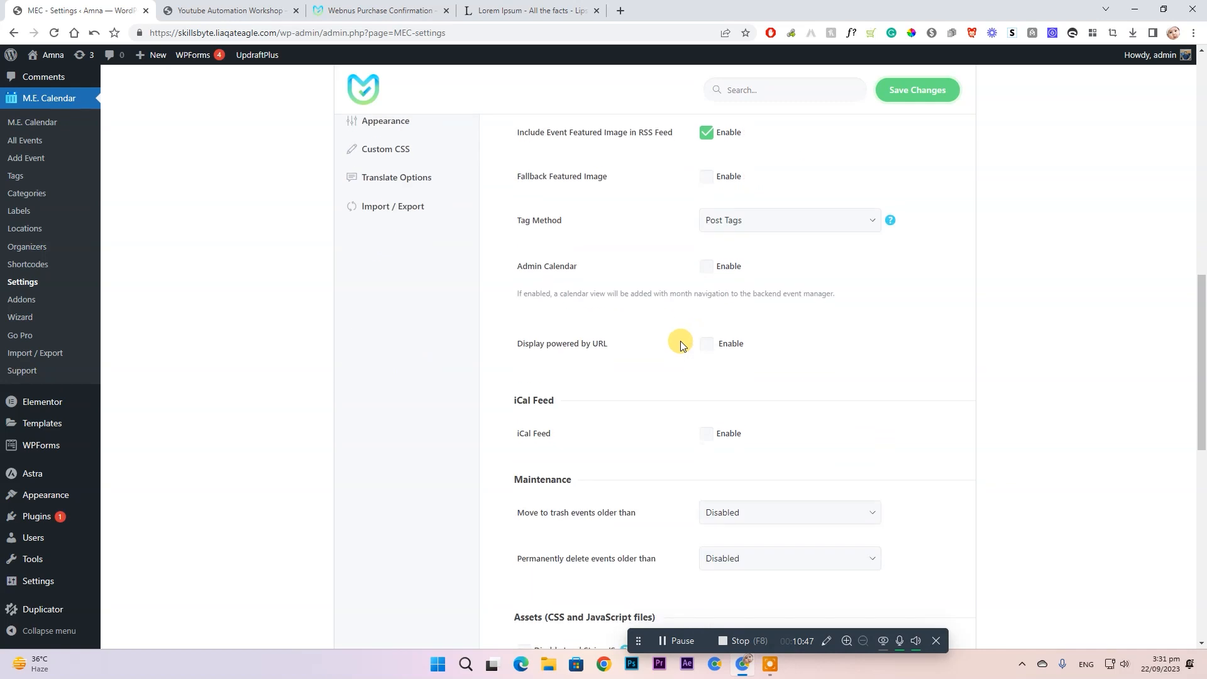
pyautogui.scroll(-5, 554, 226)
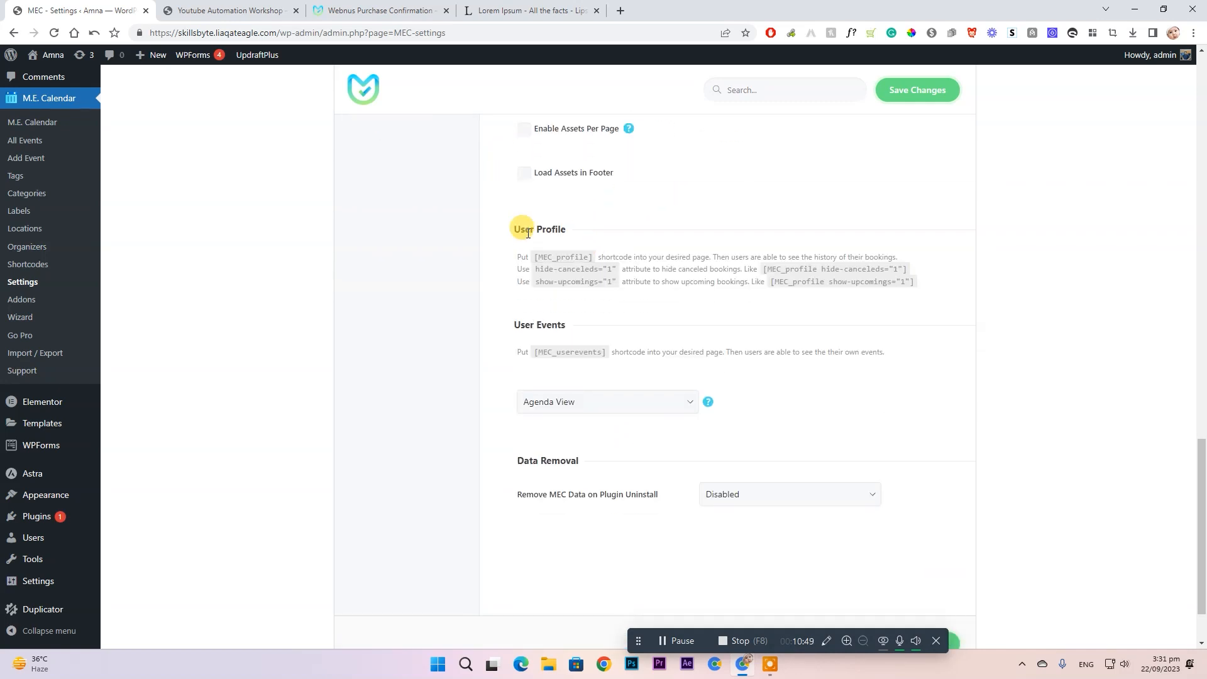
pyautogui.scroll(15, 472, 210)
pyautogui.scroll(-3, 479, 210)
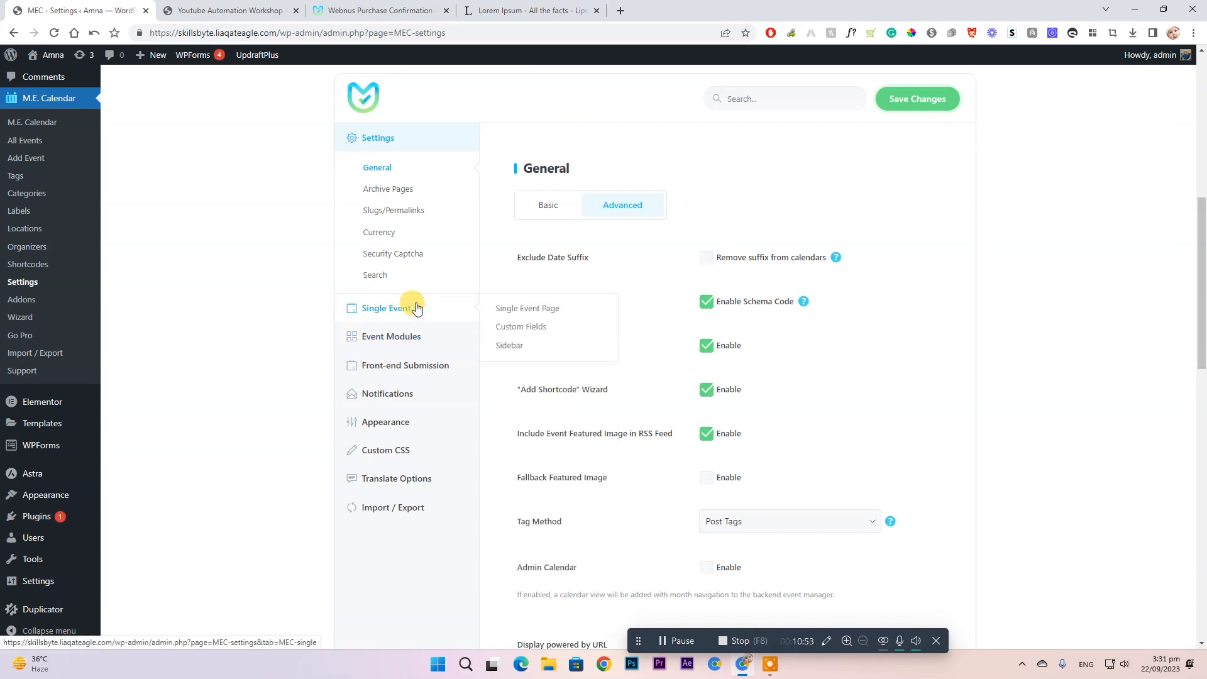
pyautogui.moveTo(420, 342)
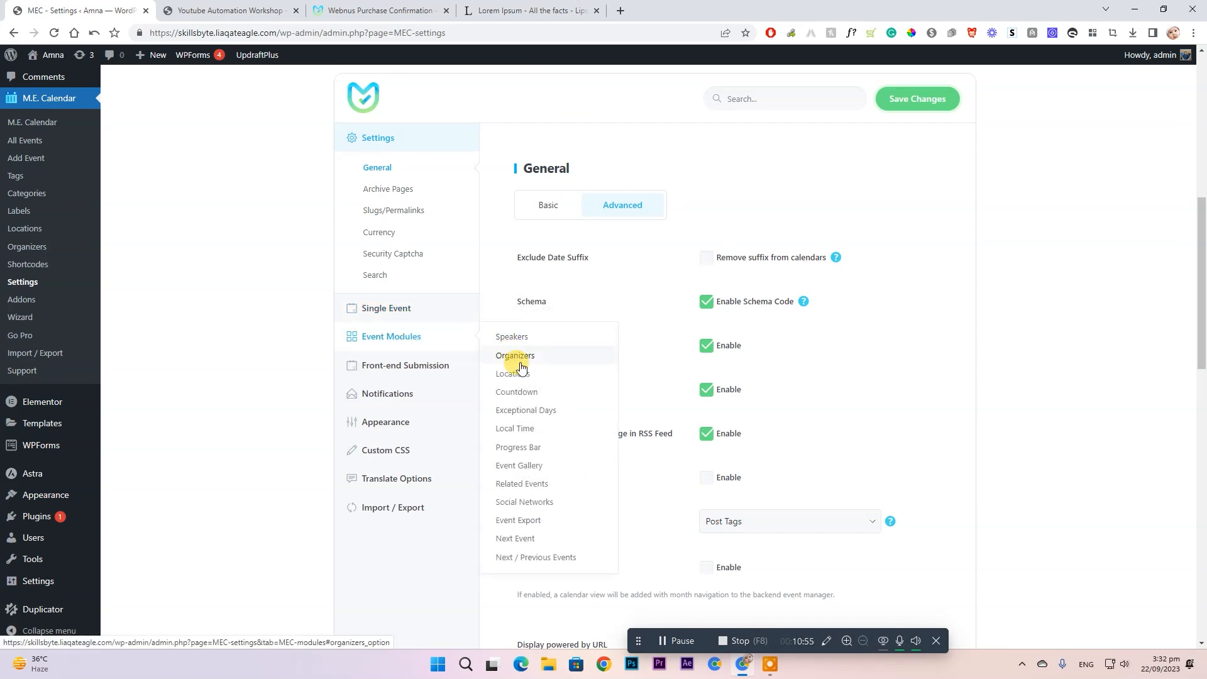
pyautogui.moveTo(410, 369)
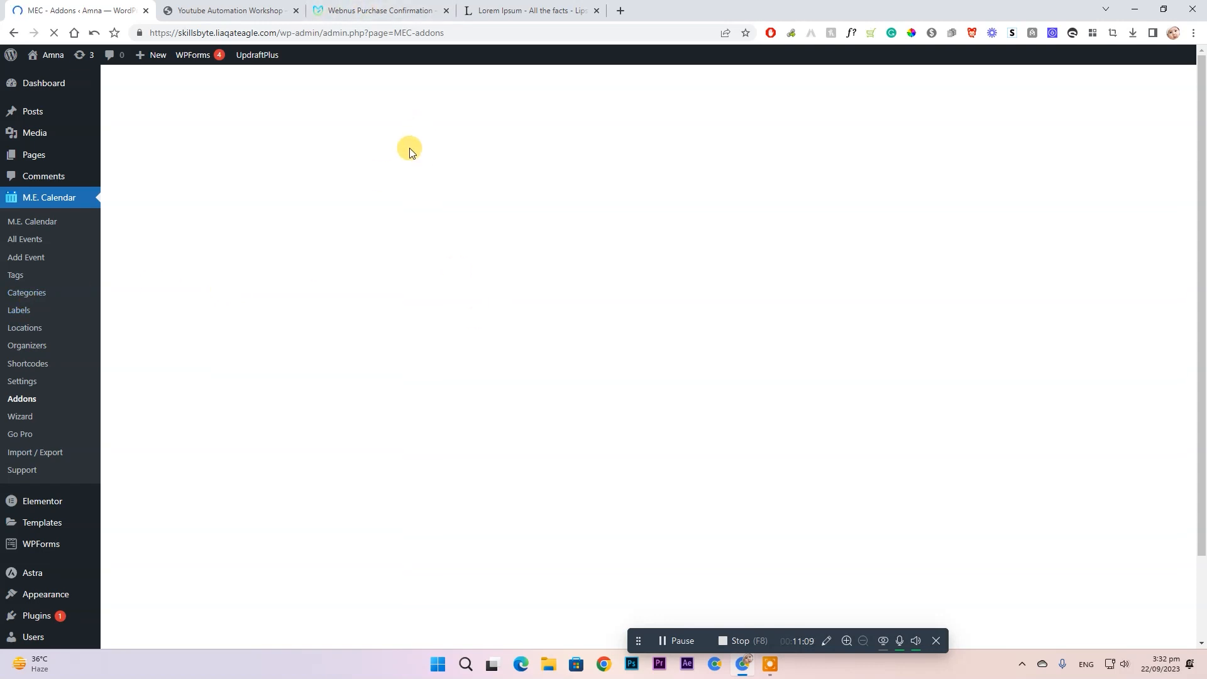
# - Scroll through the published Youtube Automation Workshop event page, then return to the MEC admin tab
pyautogui.click(238, 5)
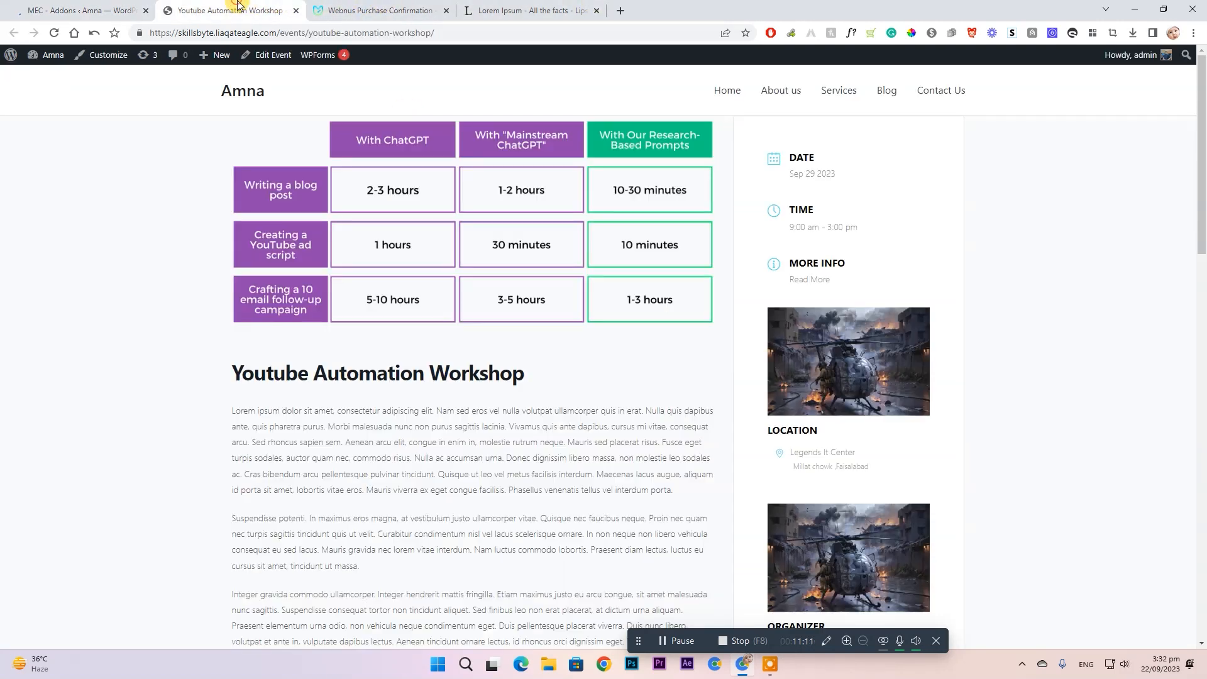
pyautogui.scroll(-12, 527, 159)
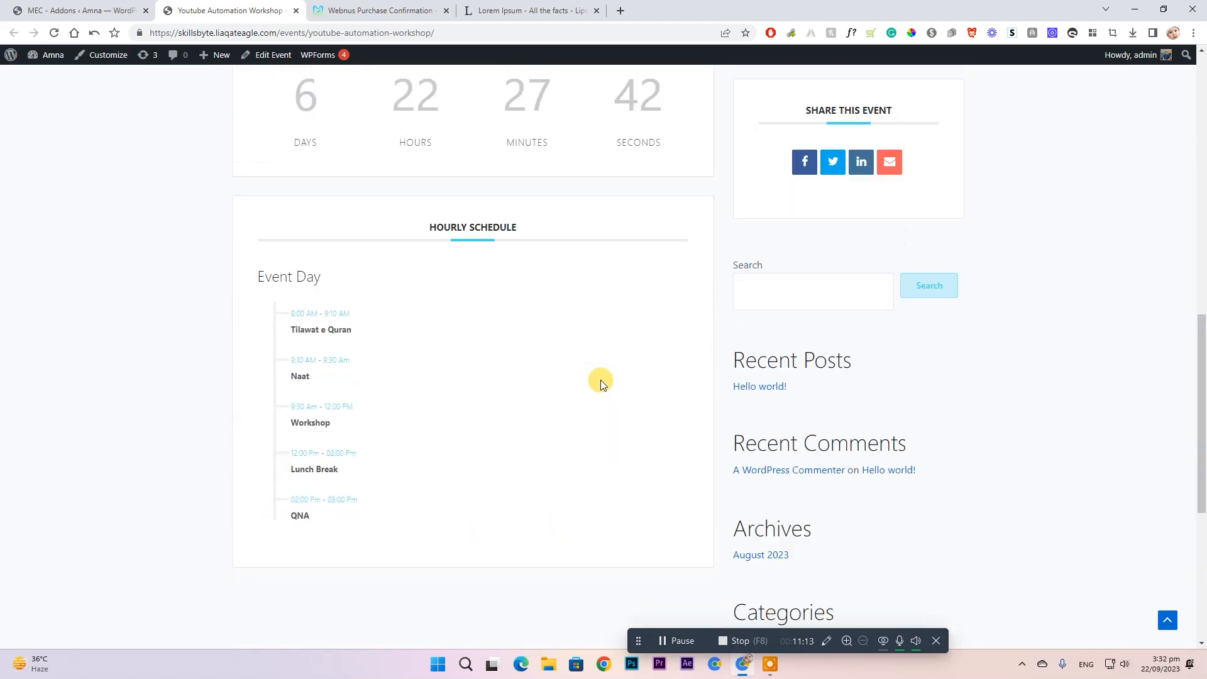
pyautogui.scroll(9, 601, 380)
pyautogui.scroll(2, 601, 383)
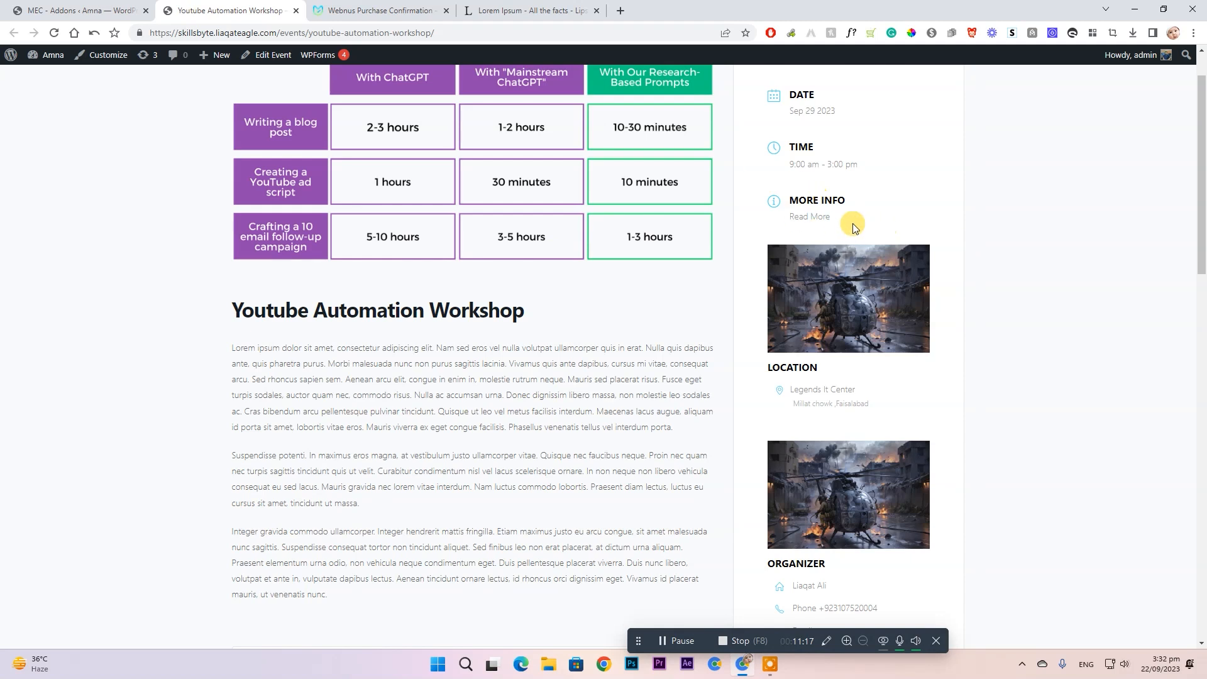
pyautogui.hotkey('ctrl', 'shift', 'Tab')
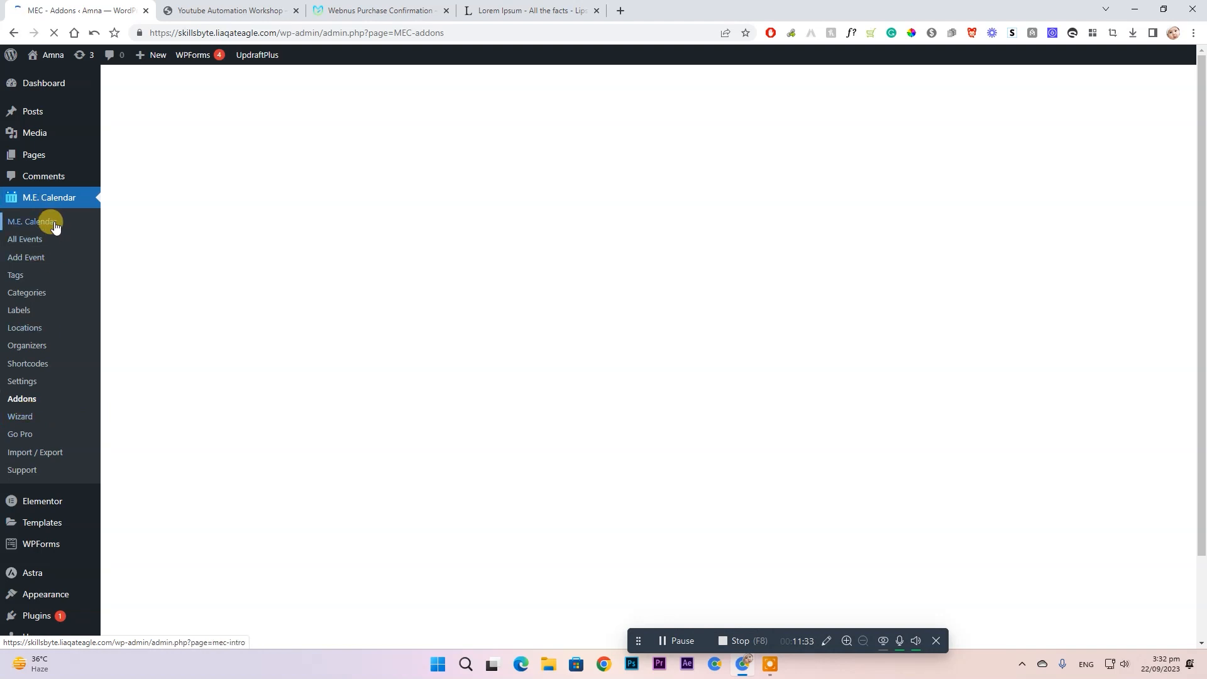
# - Open the Full Calendar demo from the Webnus Demo menu and scroll through it
pyautogui.click(396, 9)
pyautogui.moveTo(352, 74)
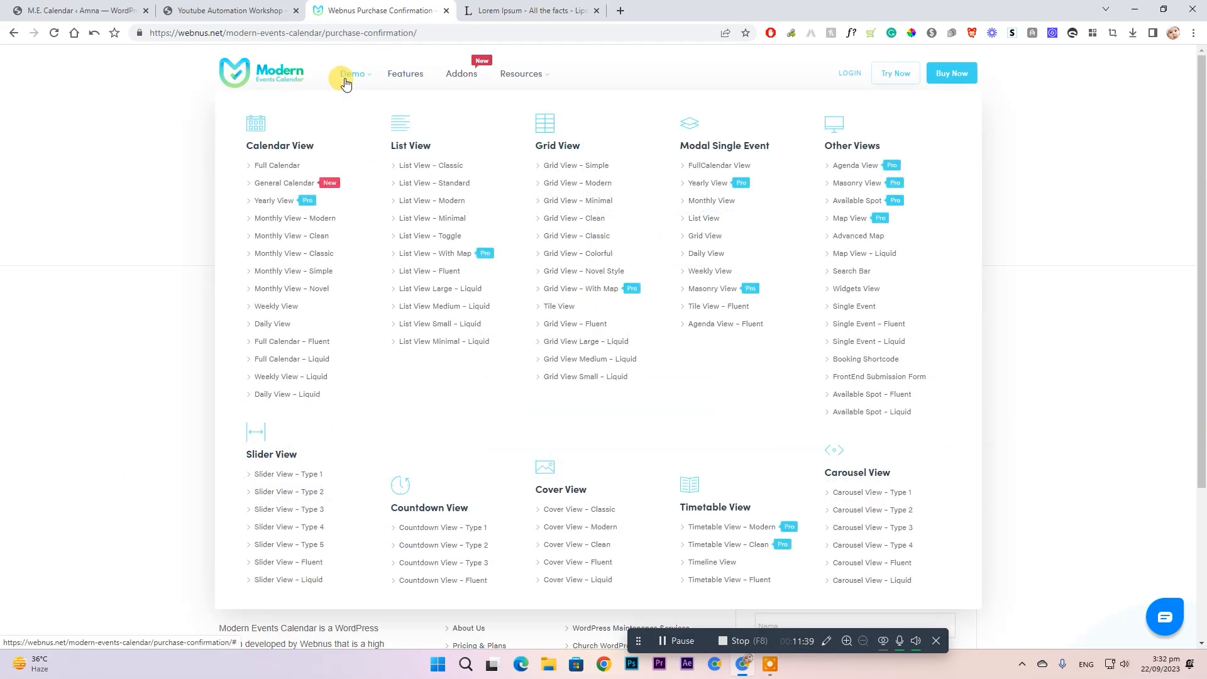
pyautogui.click(281, 172)
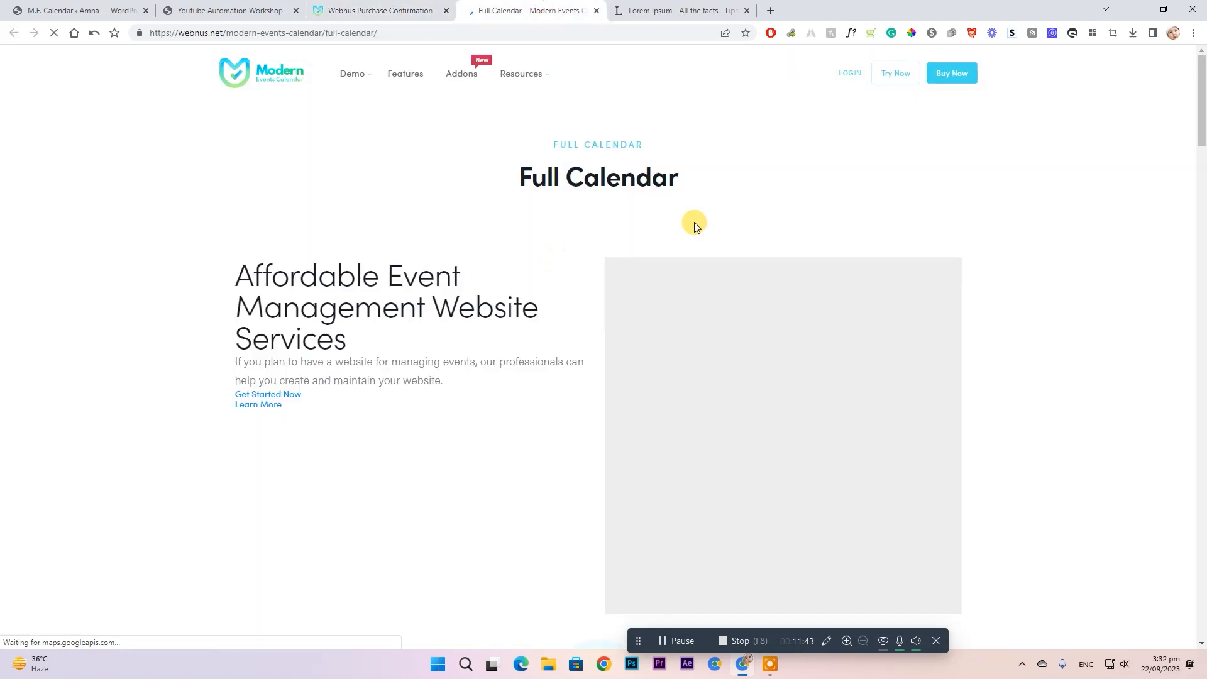
pyautogui.scroll(-18, 654, 272)
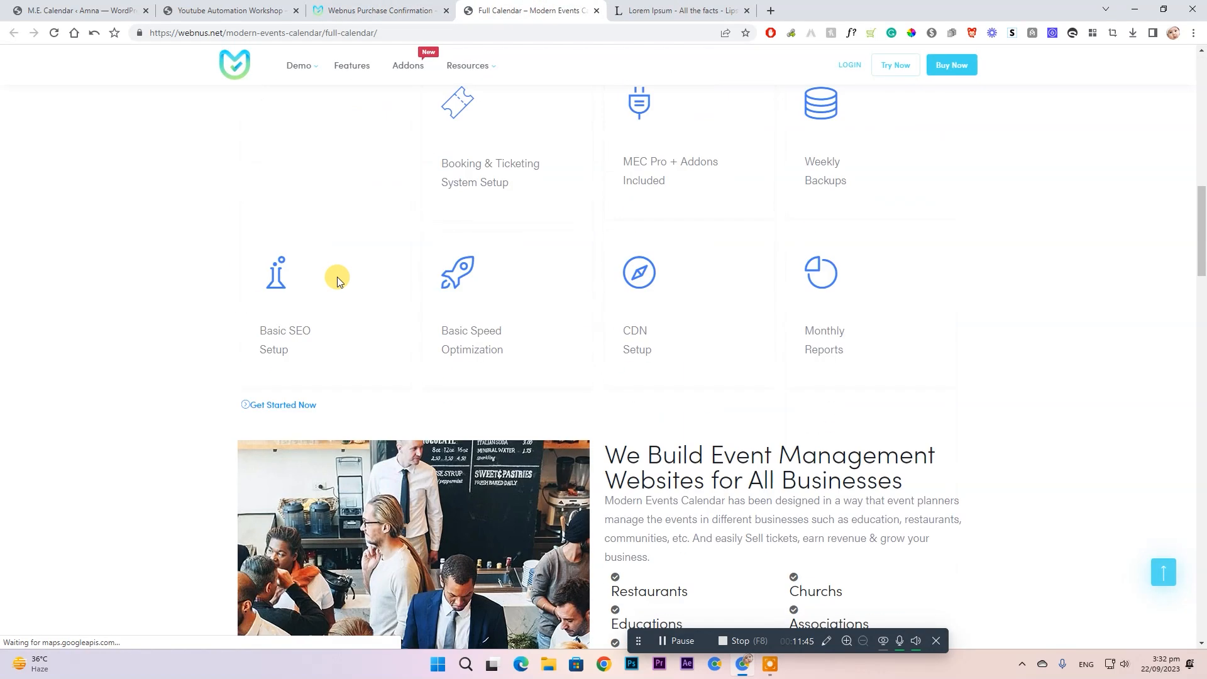
pyautogui.scroll(-15, 548, 250)
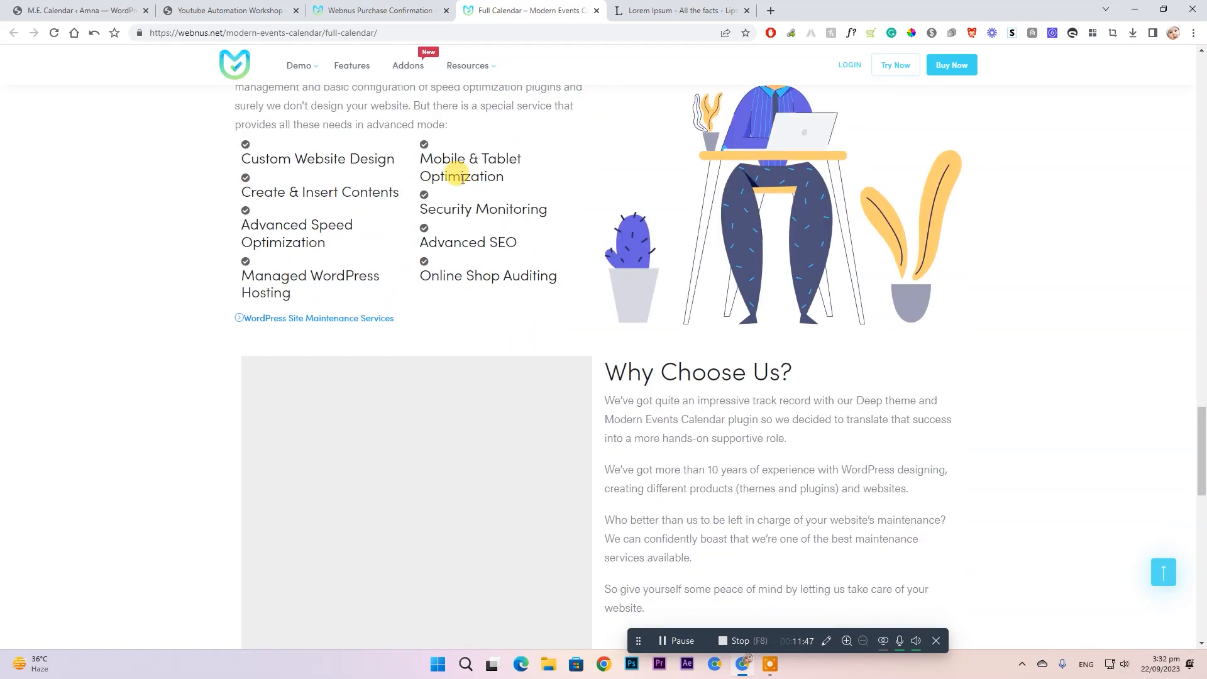
# - Back on the purchase confirmation page, go to the Modern Events Calendar home page
pyautogui.click(352, 5)
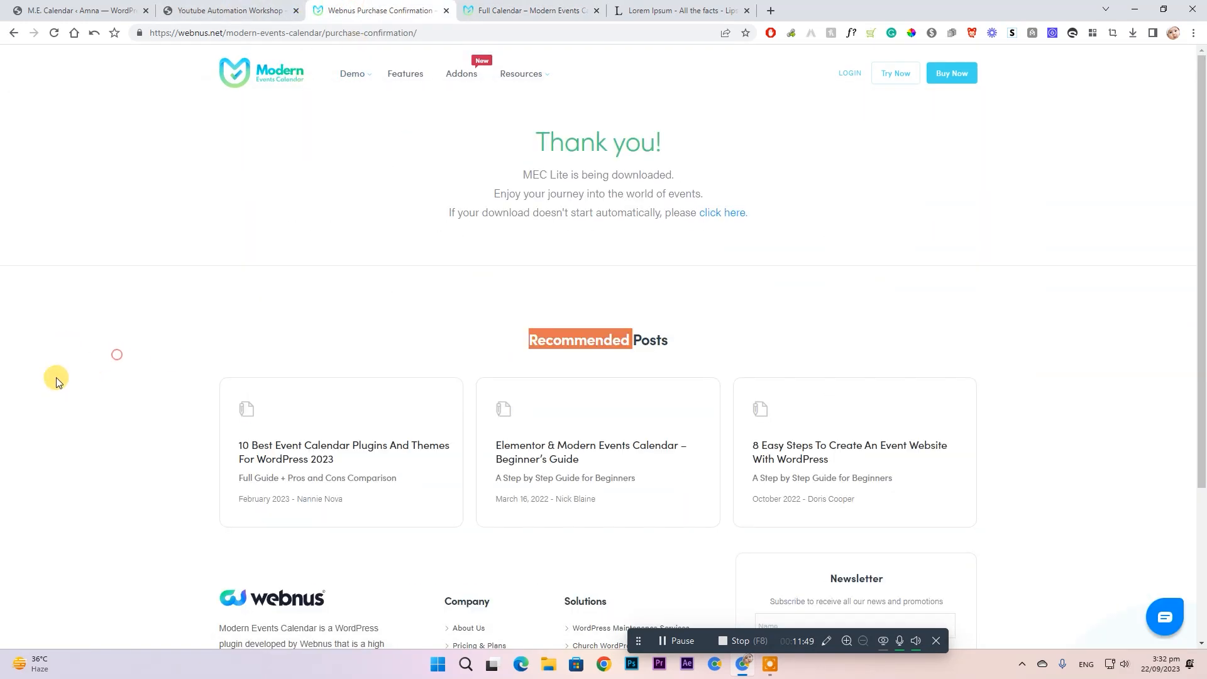
pyautogui.scroll(-3, 320, 310)
pyautogui.scroll(3, 747, 357)
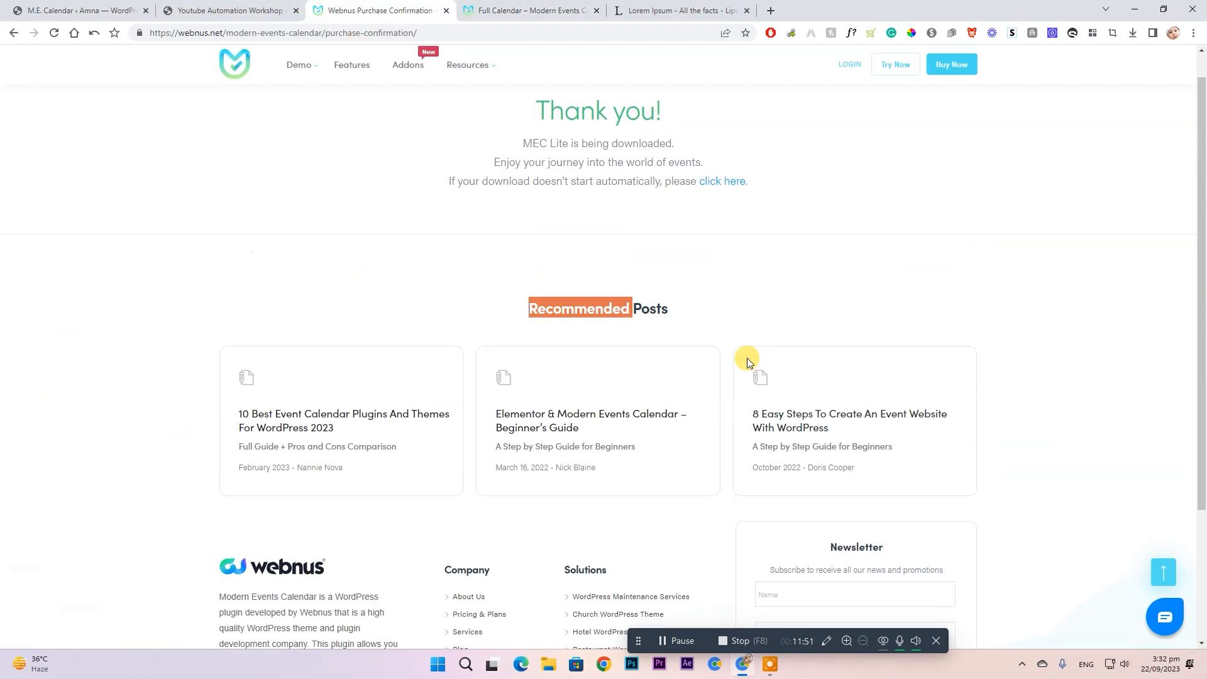
pyautogui.click(274, 80)
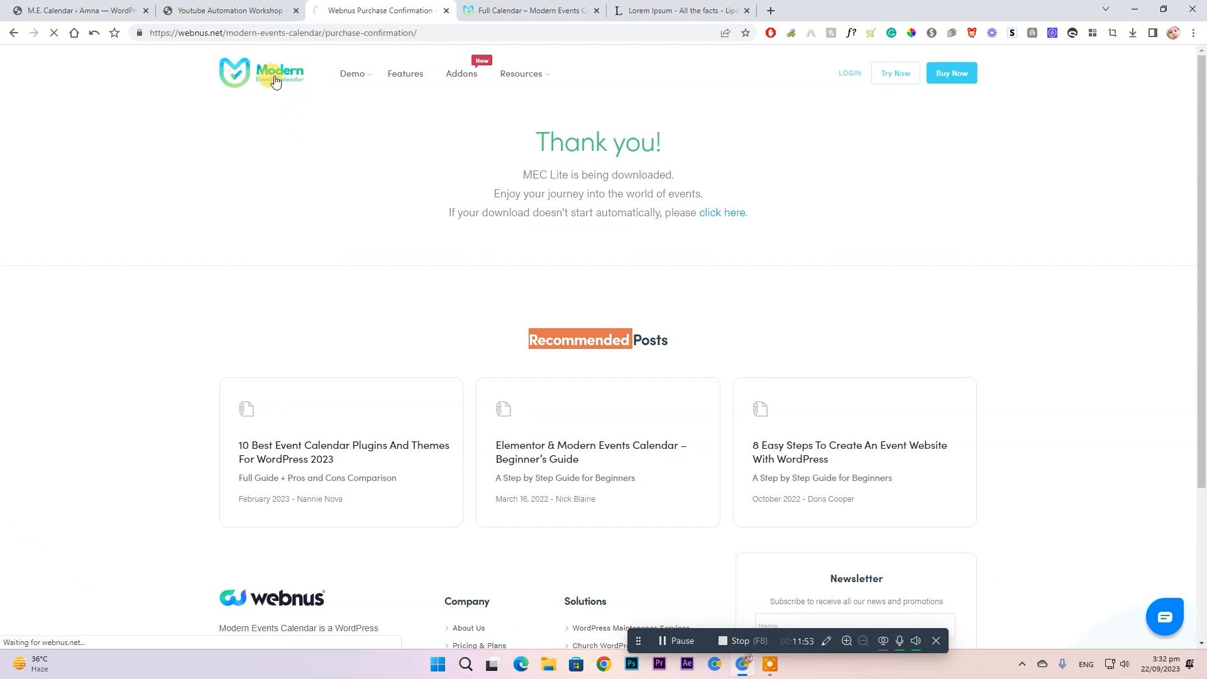
# - Highlight the 50+ Event display, Booking & Ticketing, Various payment and Easy-to-use feature texts
pyautogui.scroll(-12, 483, 225)
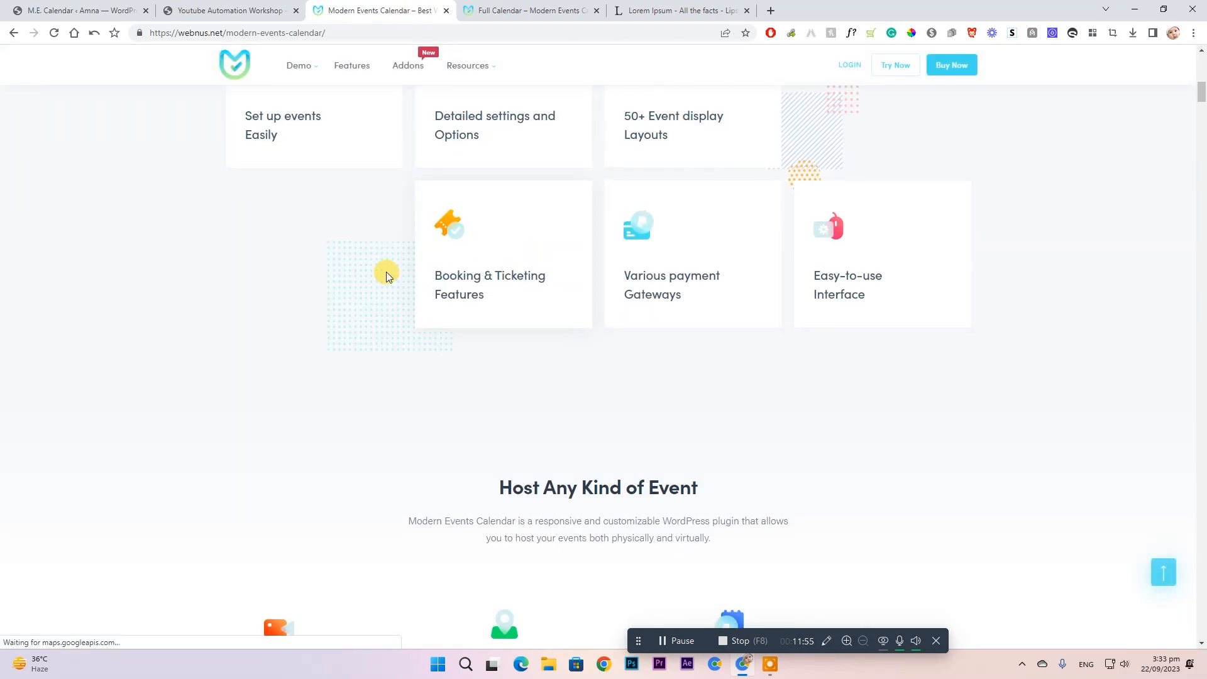
pyautogui.scroll(1, 296, 169)
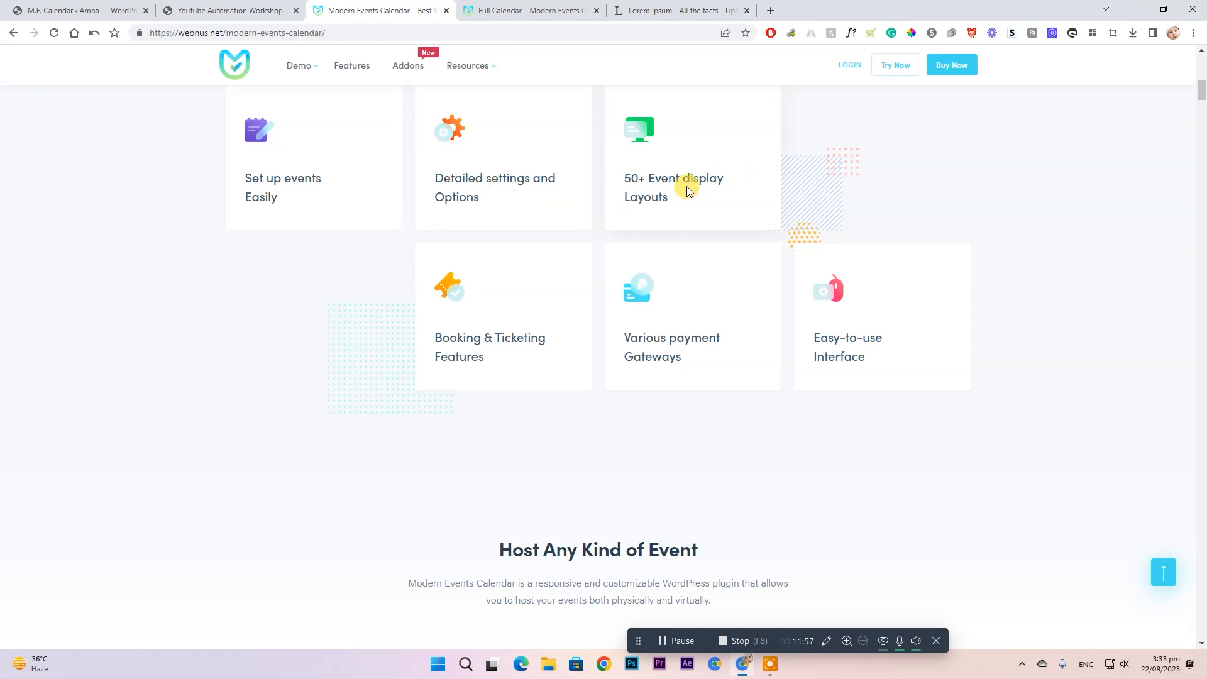
pyautogui.tripleClick(715, 178)
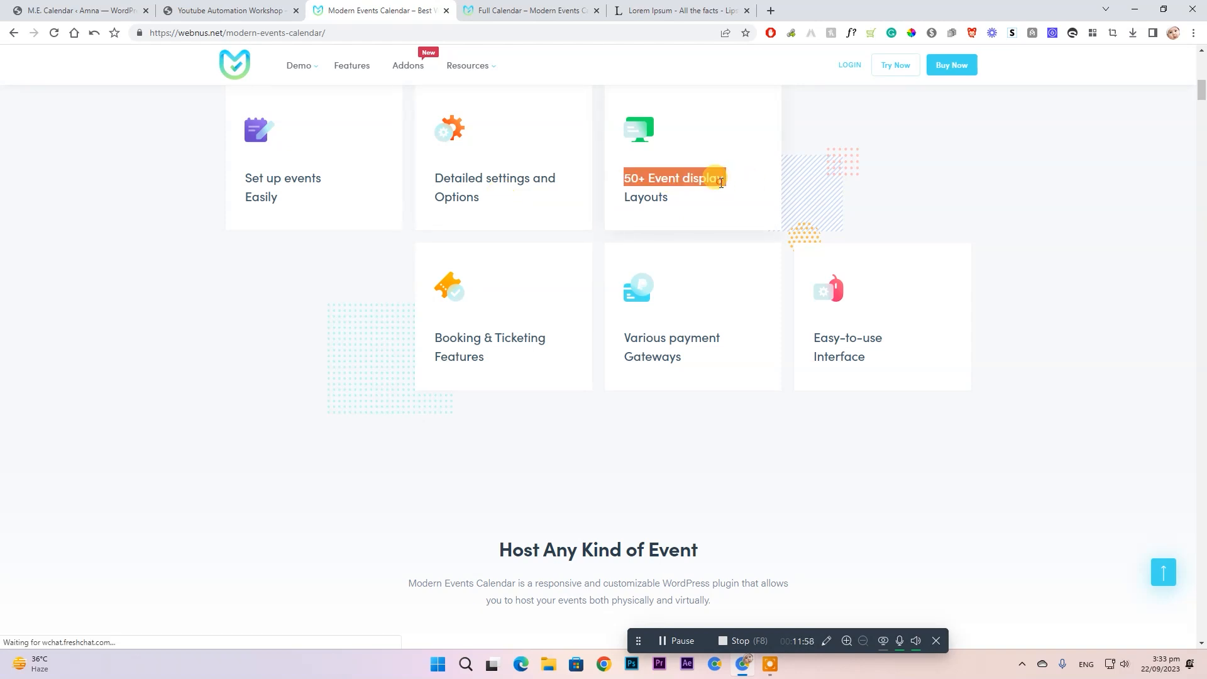
pyautogui.doubleClick(668, 196)
pyautogui.tripleClick(673, 179)
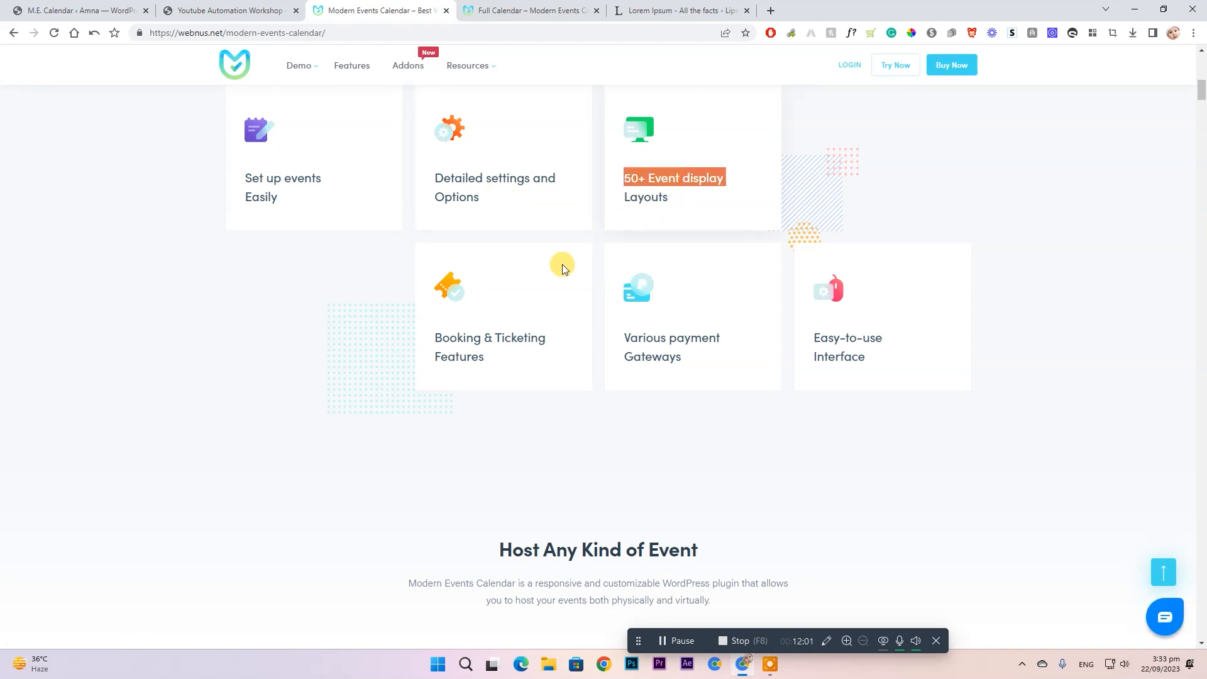
pyautogui.tripleClick(476, 337)
pyautogui.click(708, 338)
pyautogui.tripleClick(709, 338)
pyautogui.tripleClick(841, 334)
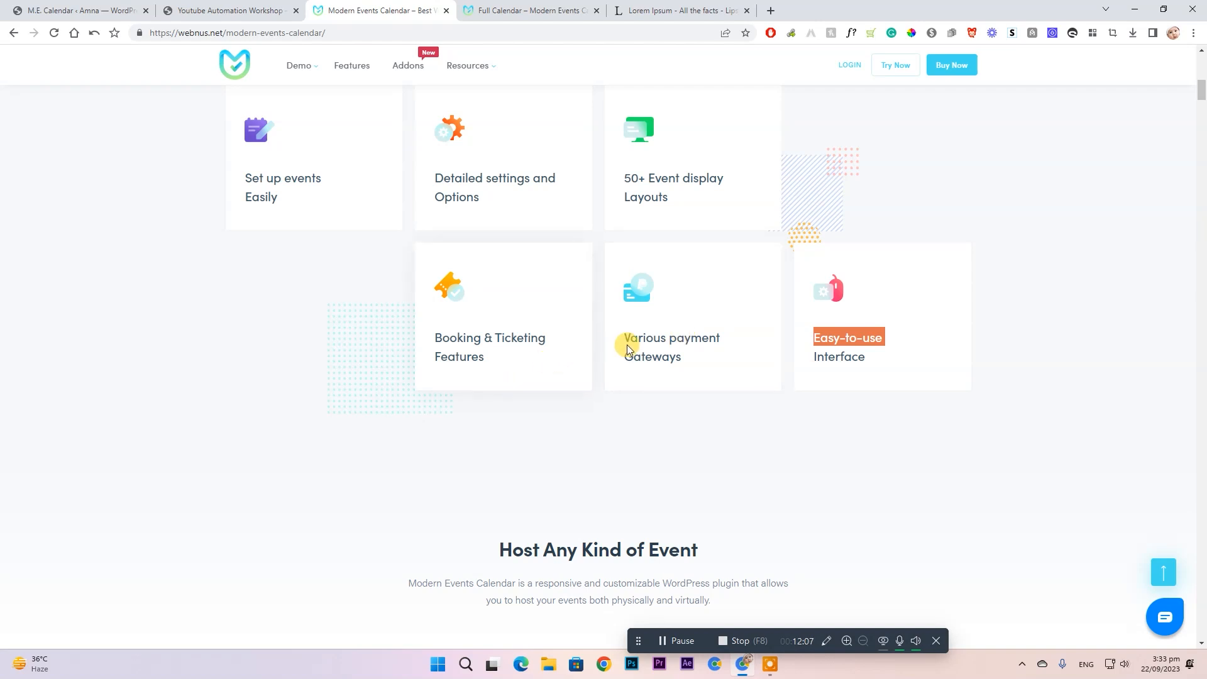
# - Scroll down to the Event Display Layouts, then switch back to the WordPress welcome page
pyautogui.scroll(-7, 736, 371)
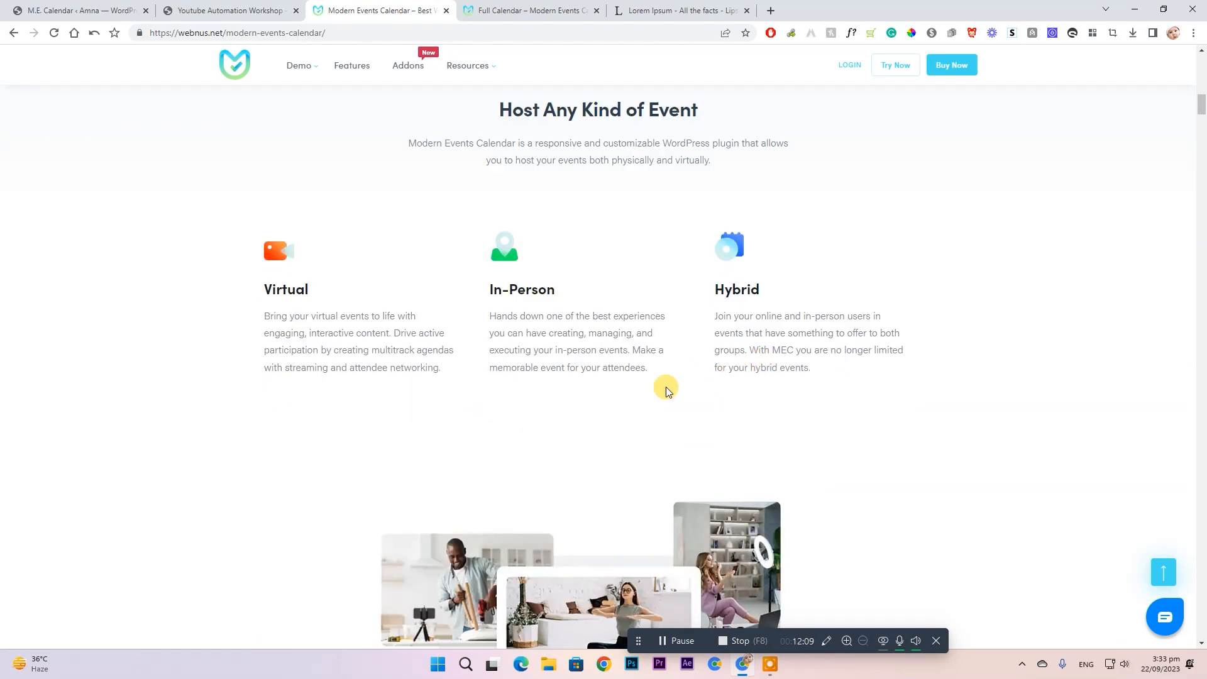
pyautogui.scroll(-1, 609, 285)
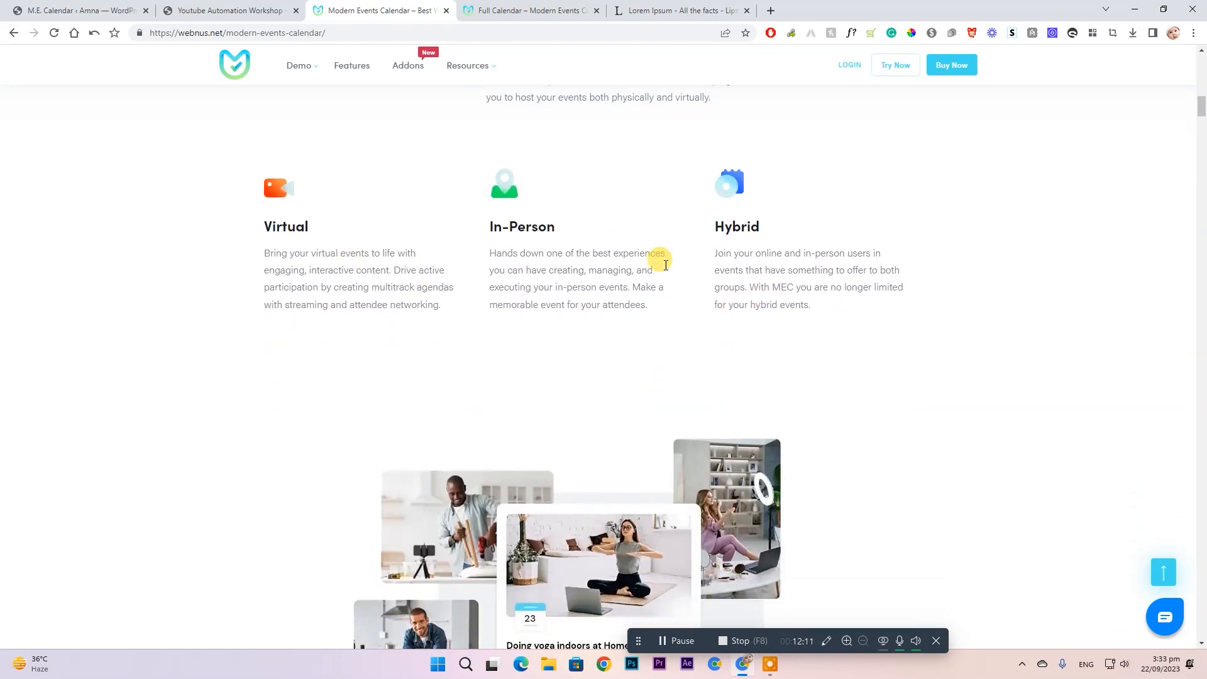
pyautogui.scroll(-9, 674, 232)
pyautogui.scroll(-6, 704, 311)
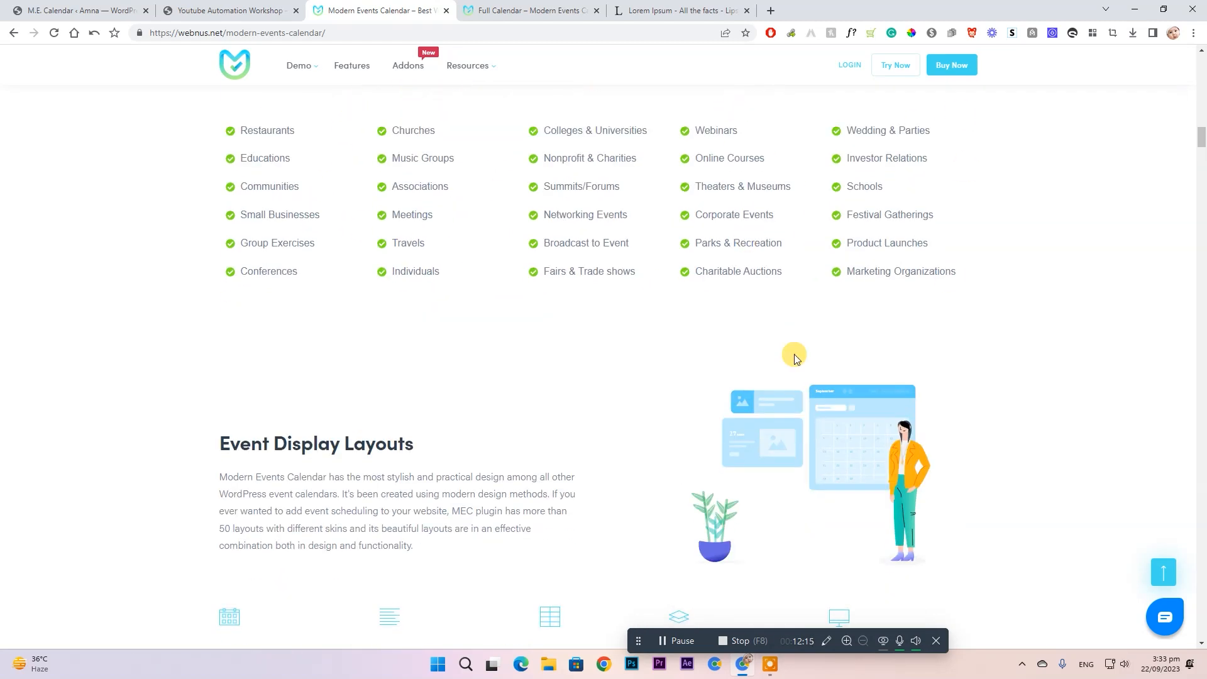
pyautogui.scroll(-3, 817, 252)
pyautogui.scroll(5, 916, 206)
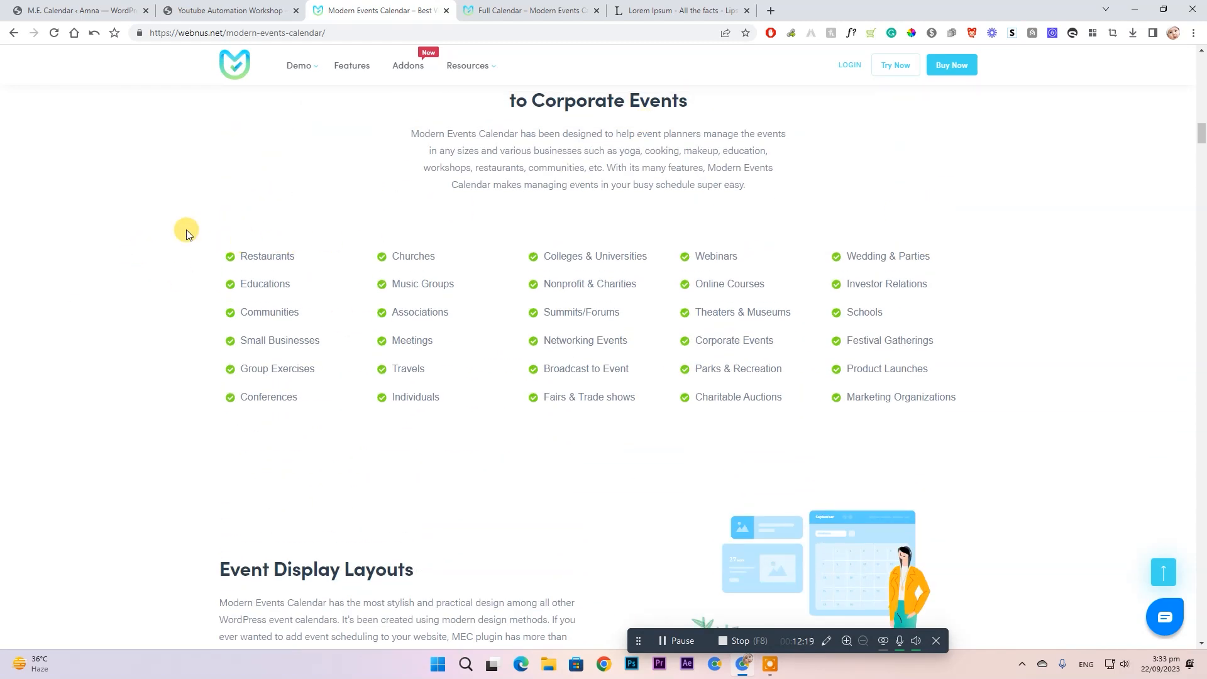
pyautogui.scroll(-8, 931, 325)
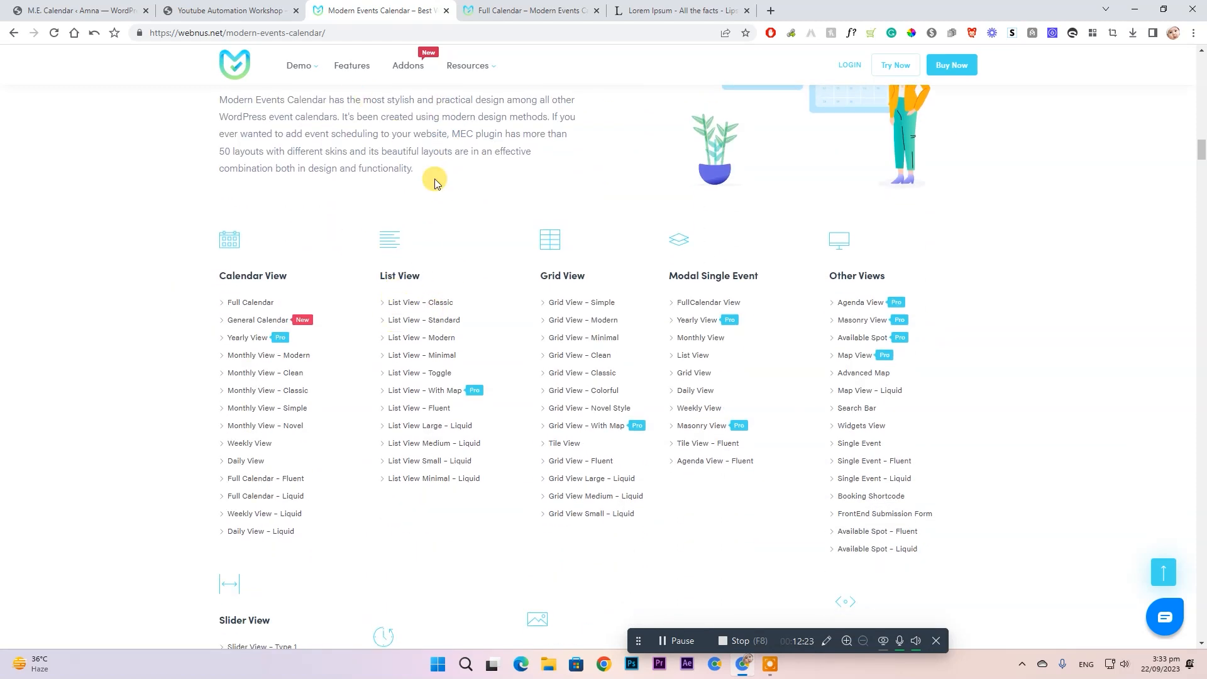
pyautogui.scroll(-2, 323, 301)
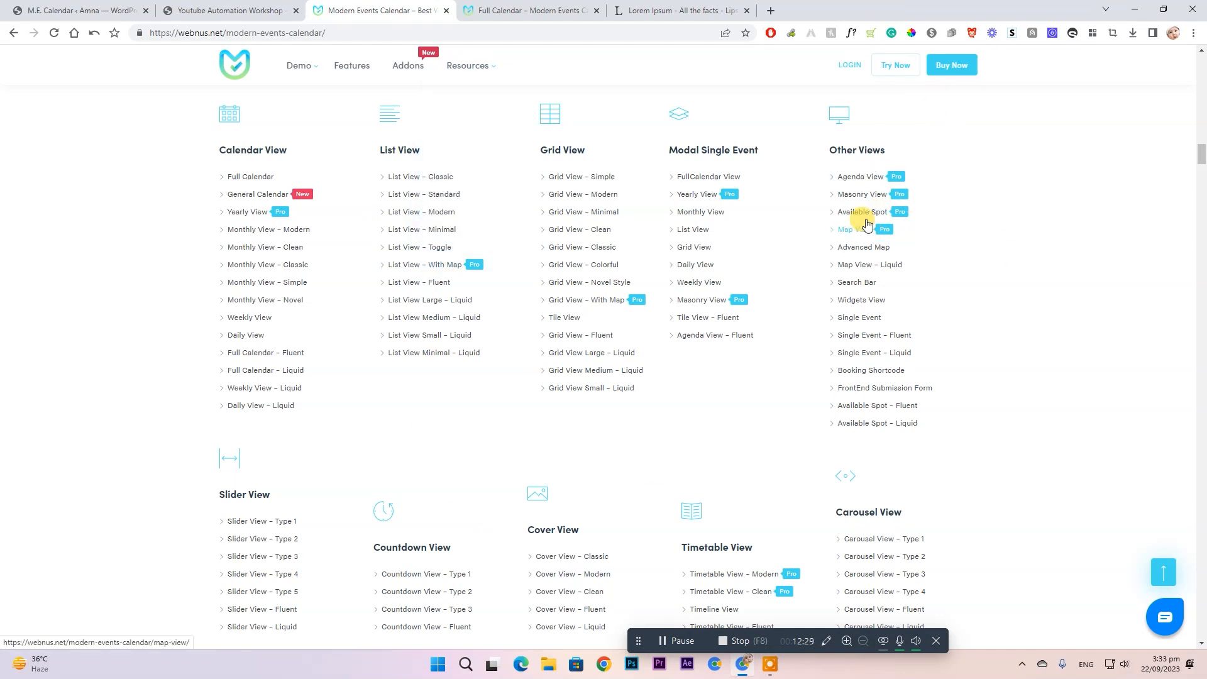
pyautogui.scroll(-4, 558, 324)
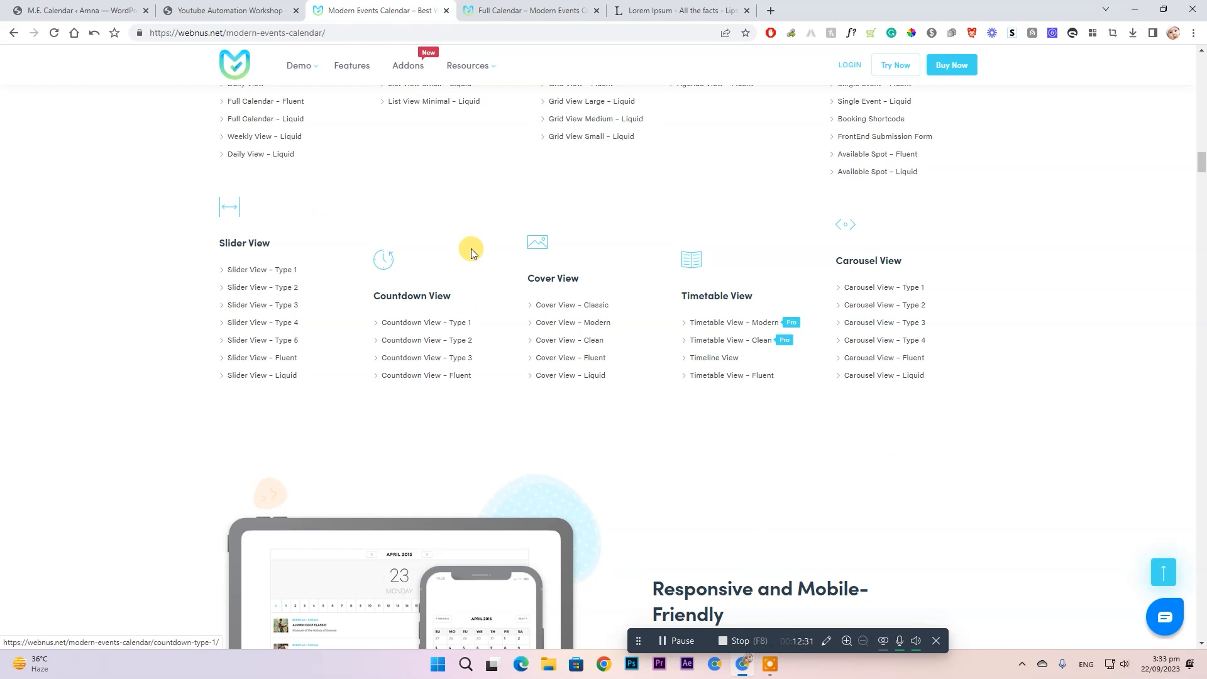
pyautogui.hotkey('ctrl', '1')
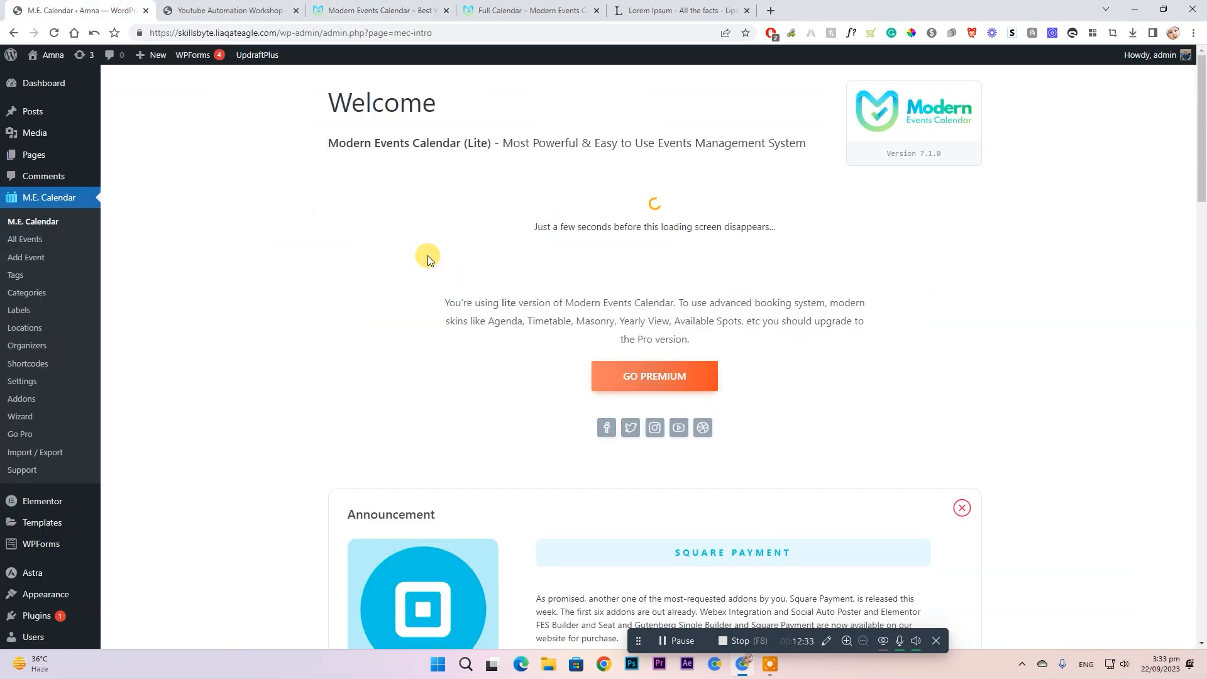
pyautogui.hotkey('ctrl', 'Tab')
pyautogui.scroll(-6, 563, 284)
pyautogui.scroll(-7, 598, 463)
pyautogui.scroll(13, 647, 503)
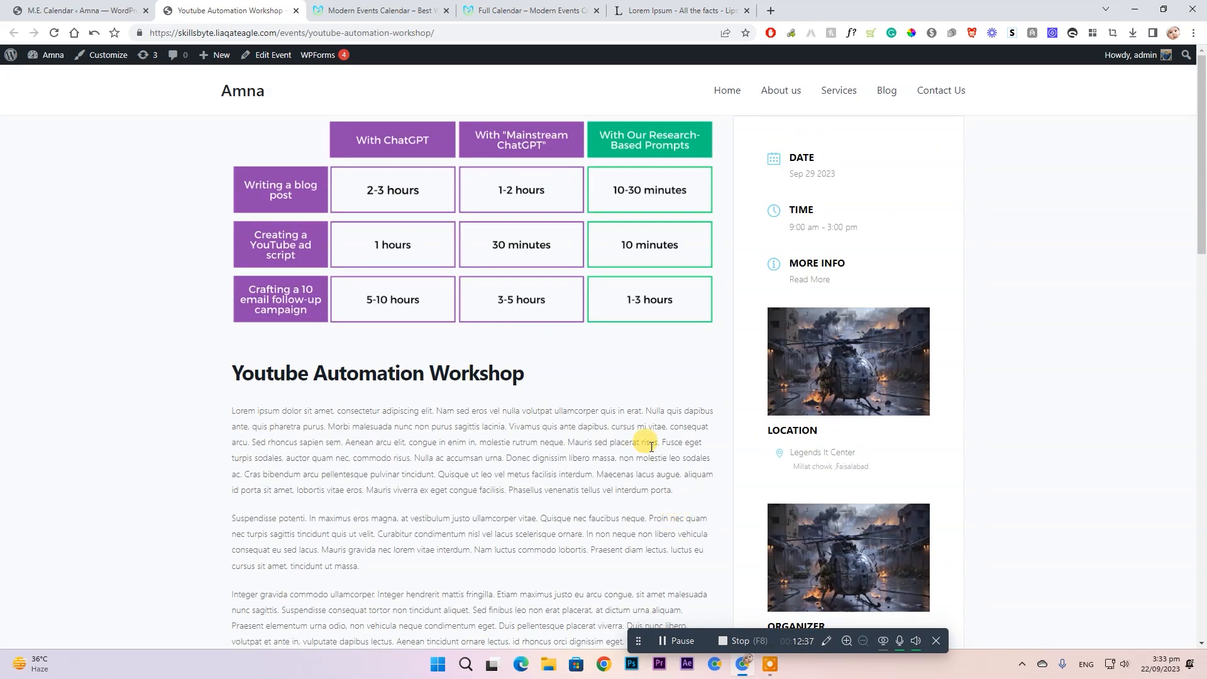
pyautogui.click(119, 10)
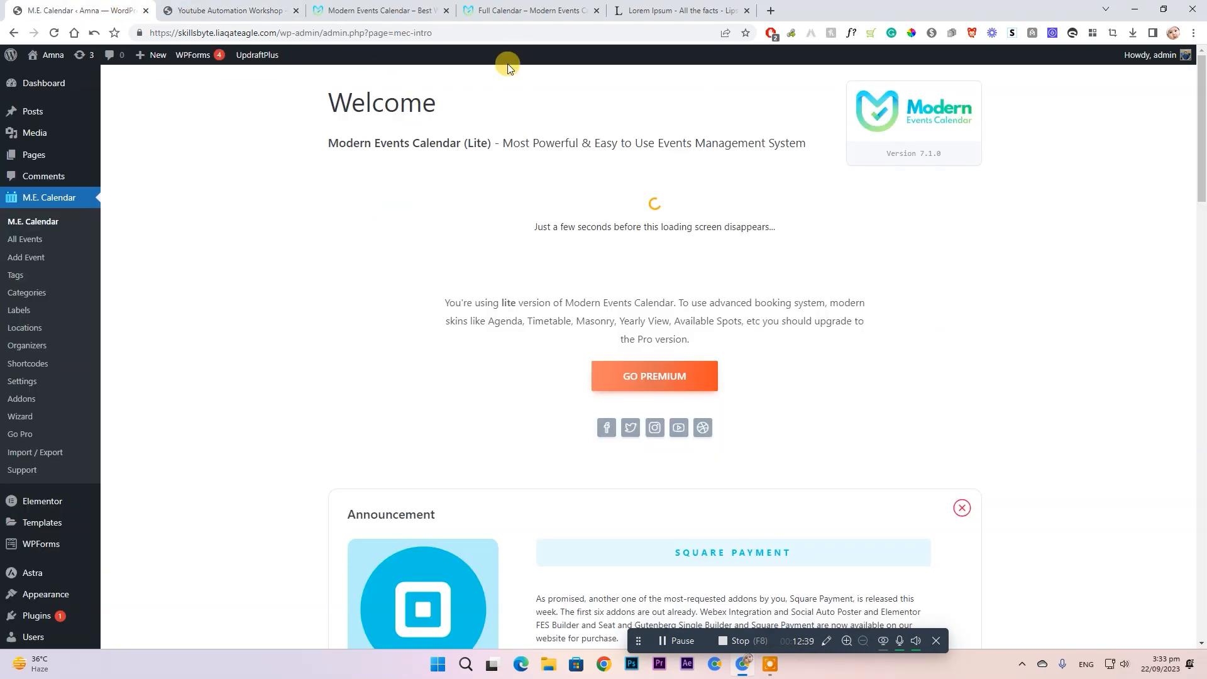
pyautogui.click(535, 10)
pyautogui.click(39, 7)
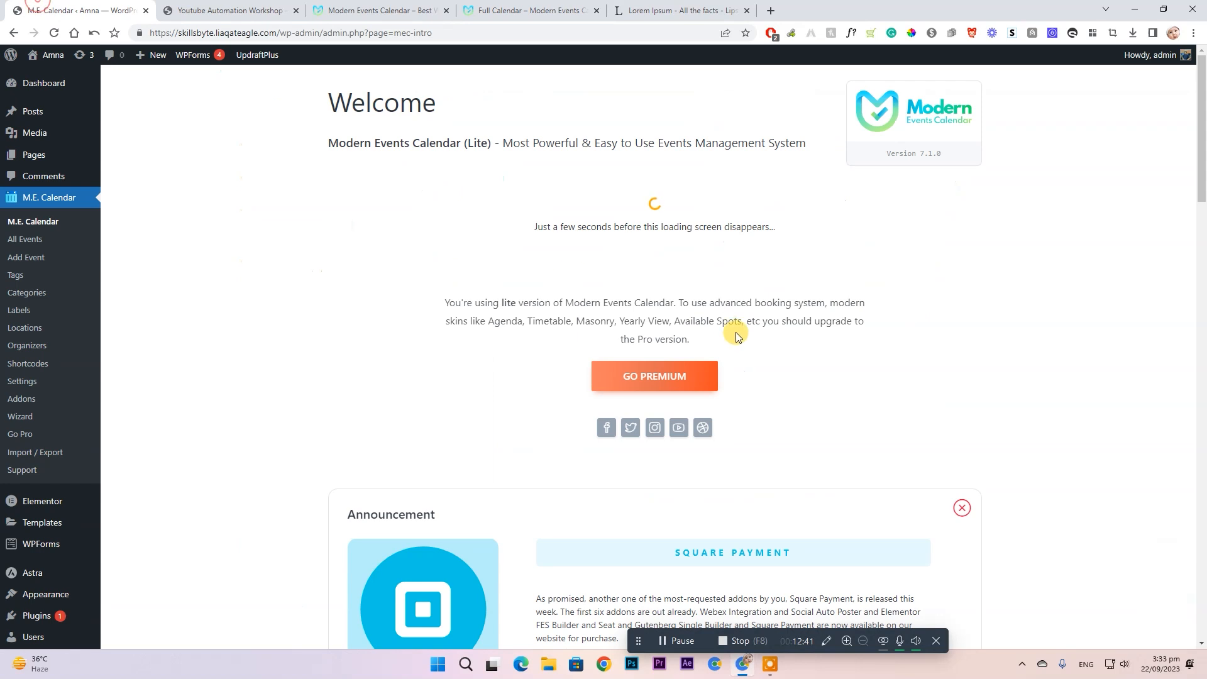